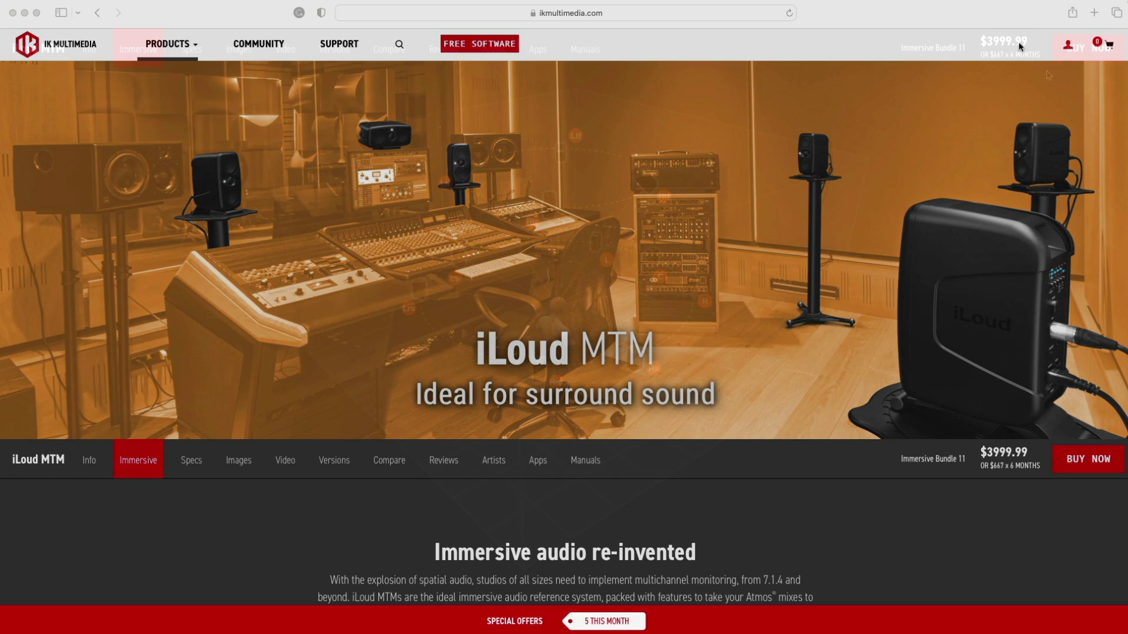
- Scroll the iLoud MTM page down to its speaker layout diagram
scroll(1049, 76, down, 7)
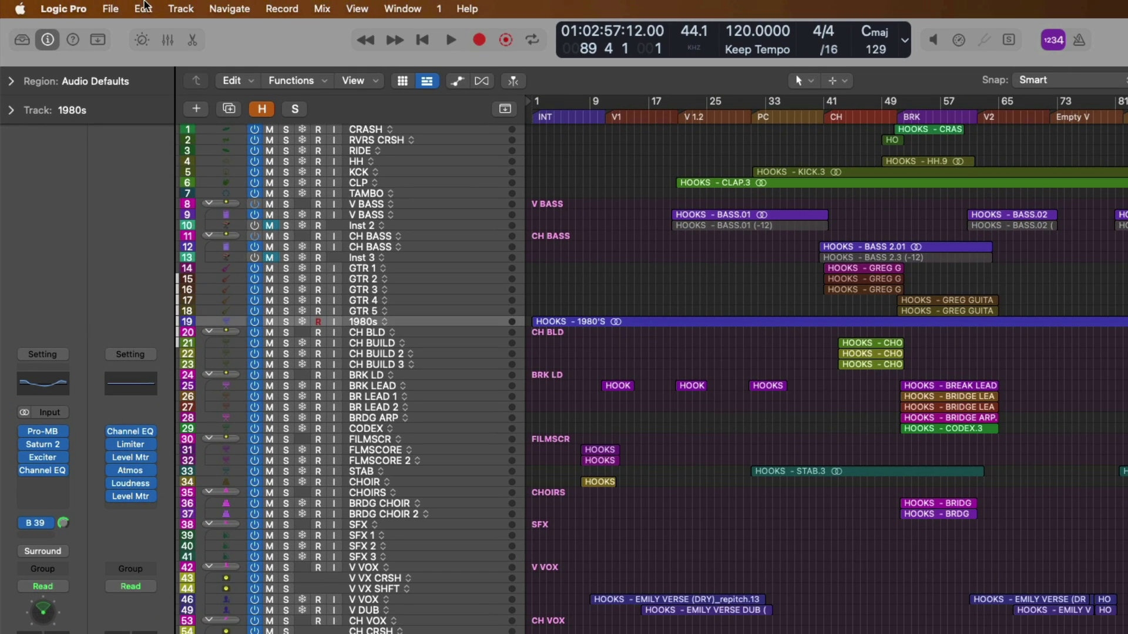
click(112, 9)
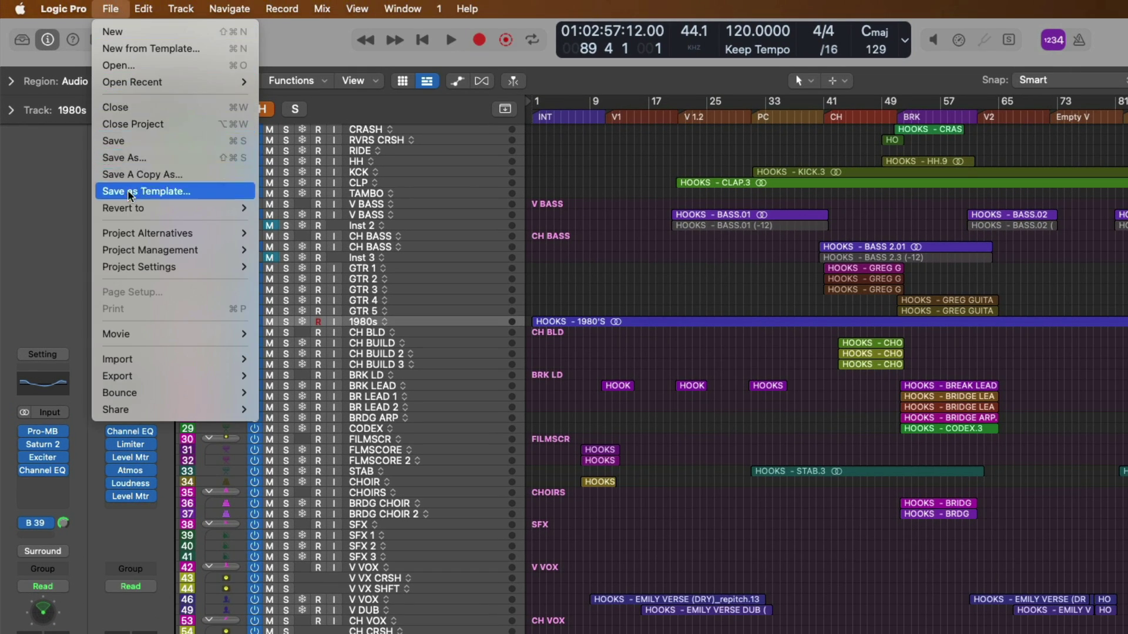
mouse_move(224, 238)
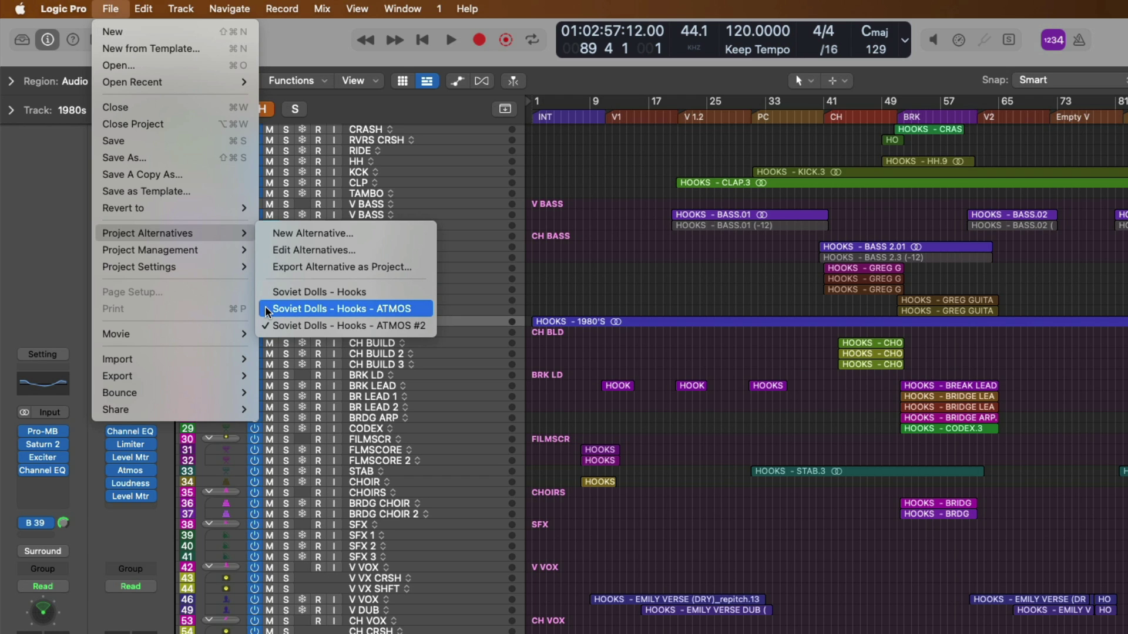
mouse_move(210, 394)
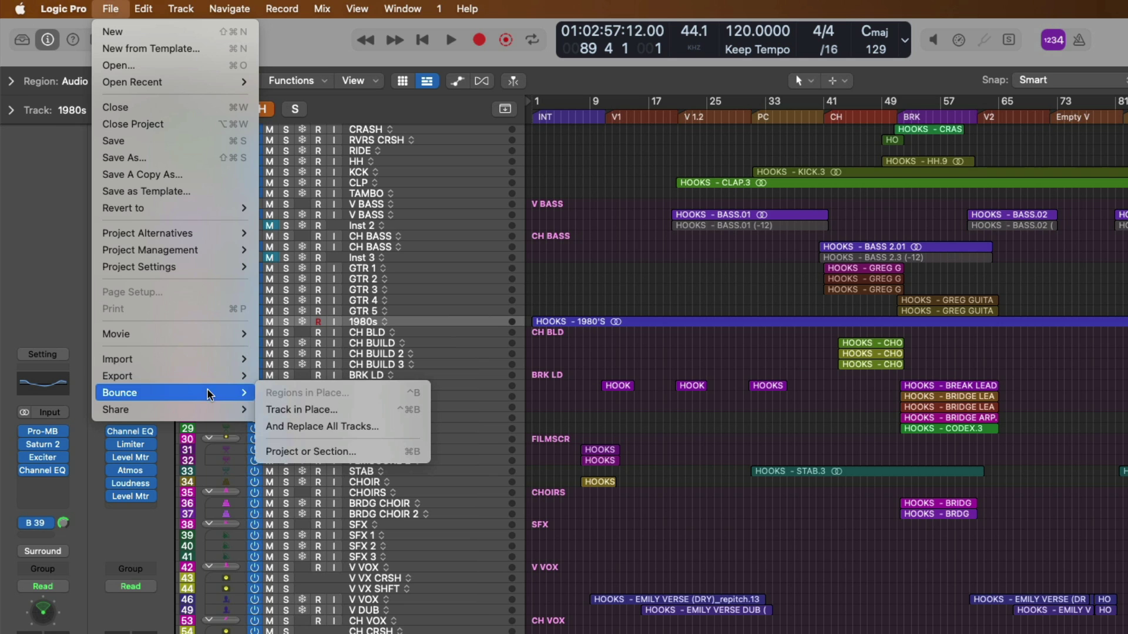
click(364, 456)
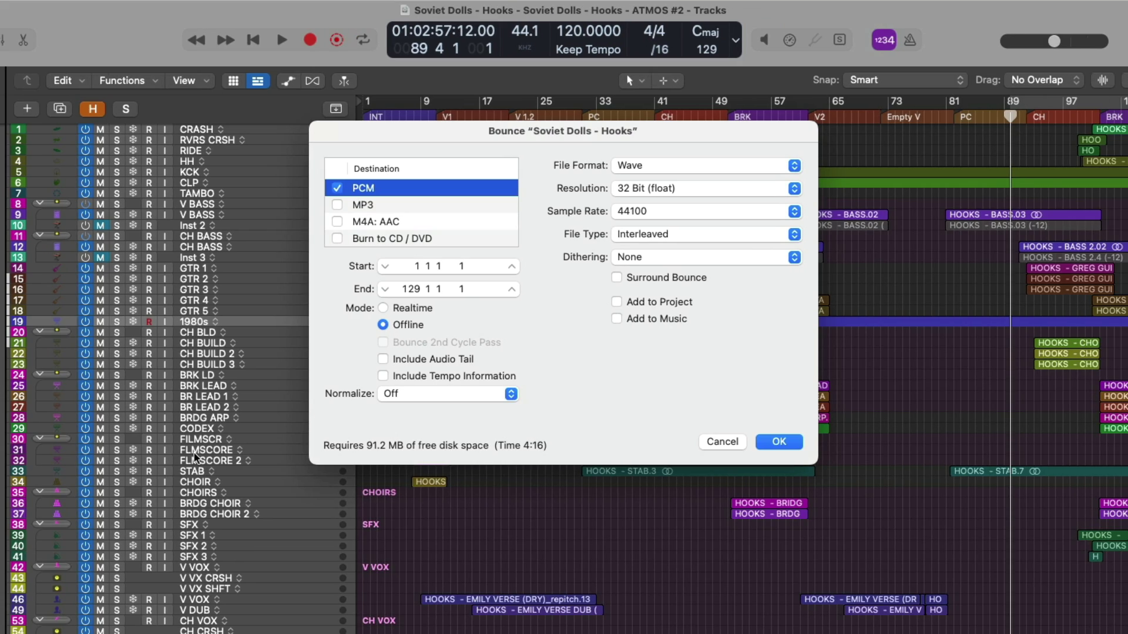
click(703, 443)
scroll(703, 442, down, 5)
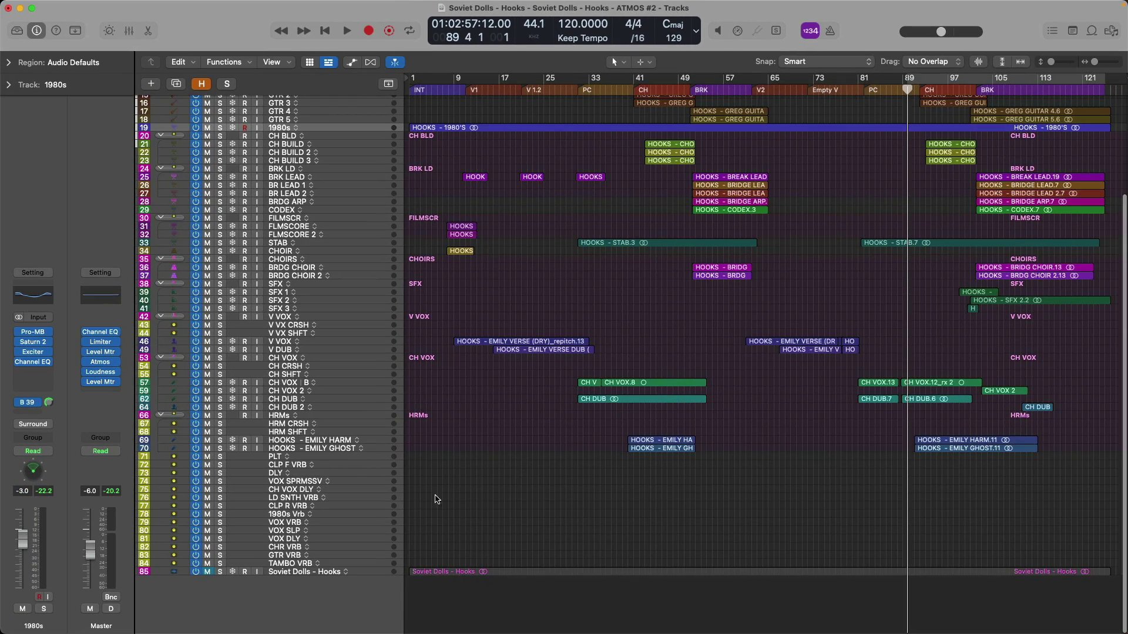
- Enlarge the 'Soviet Dolls - Hooks' reference track 85, audition it solo, then unsolo it and select track 84
click(373, 573)
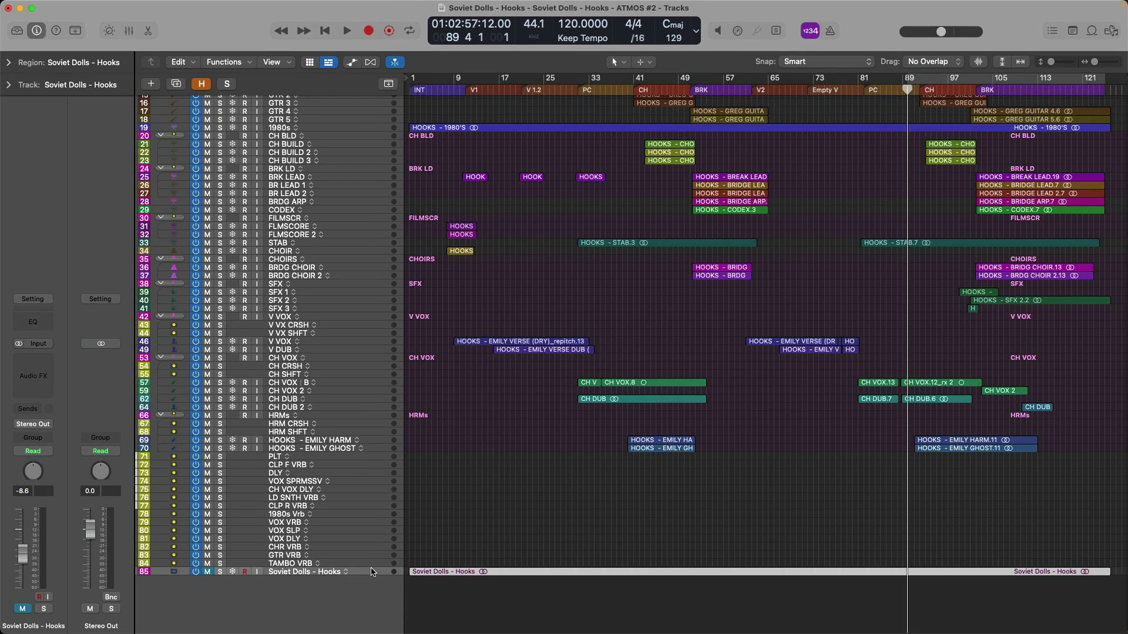
key(ctrl+z)
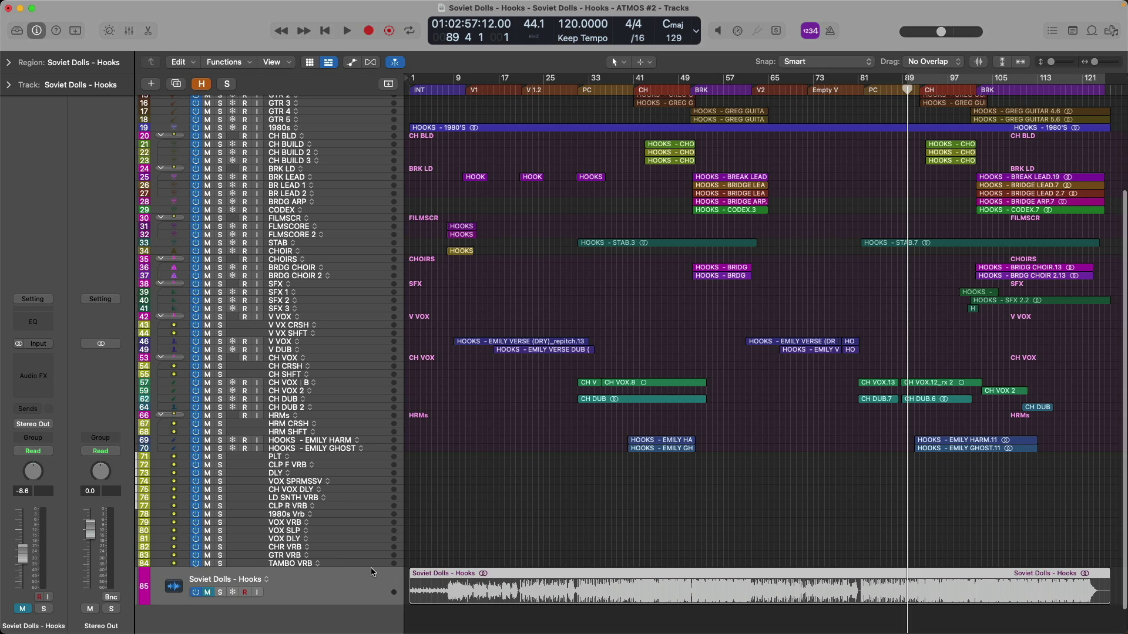
click(220, 593)
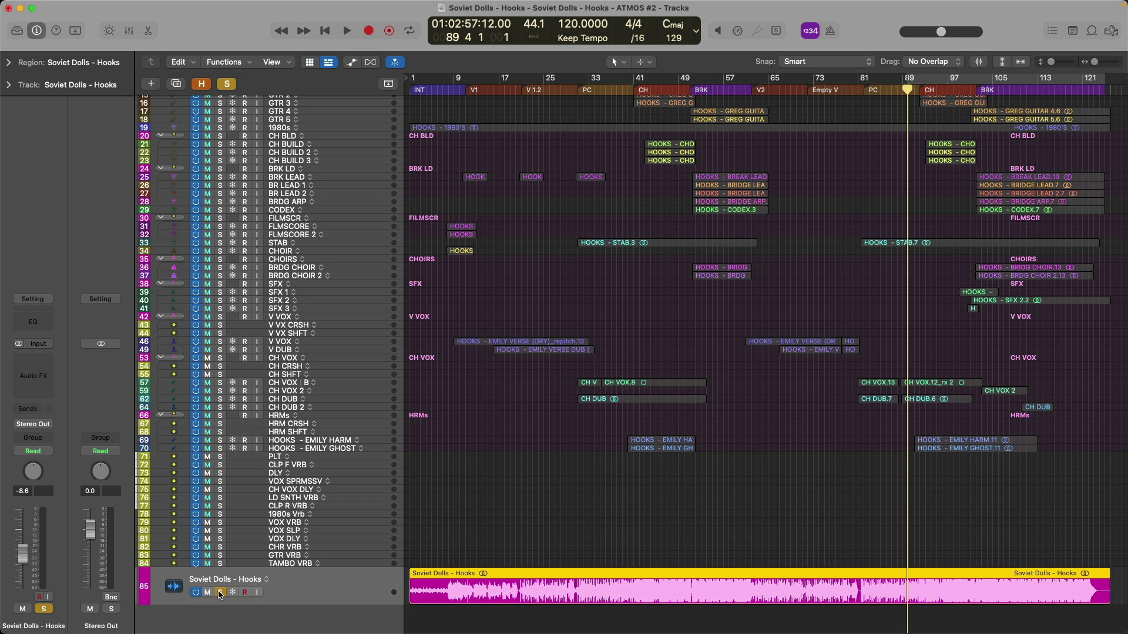
click(220, 594)
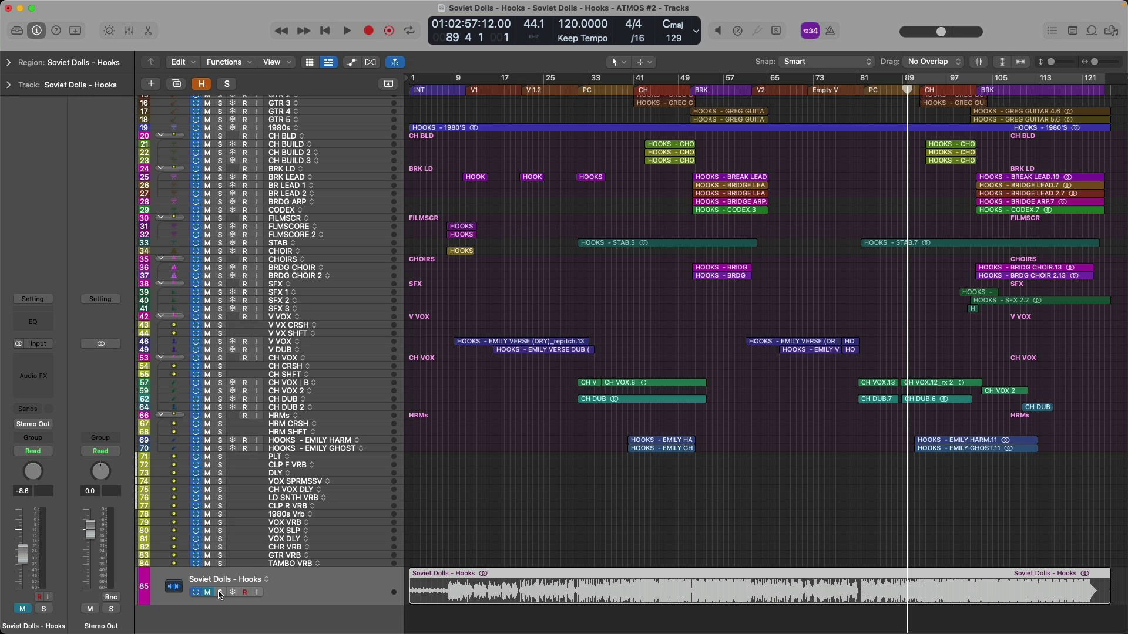
key(Up)
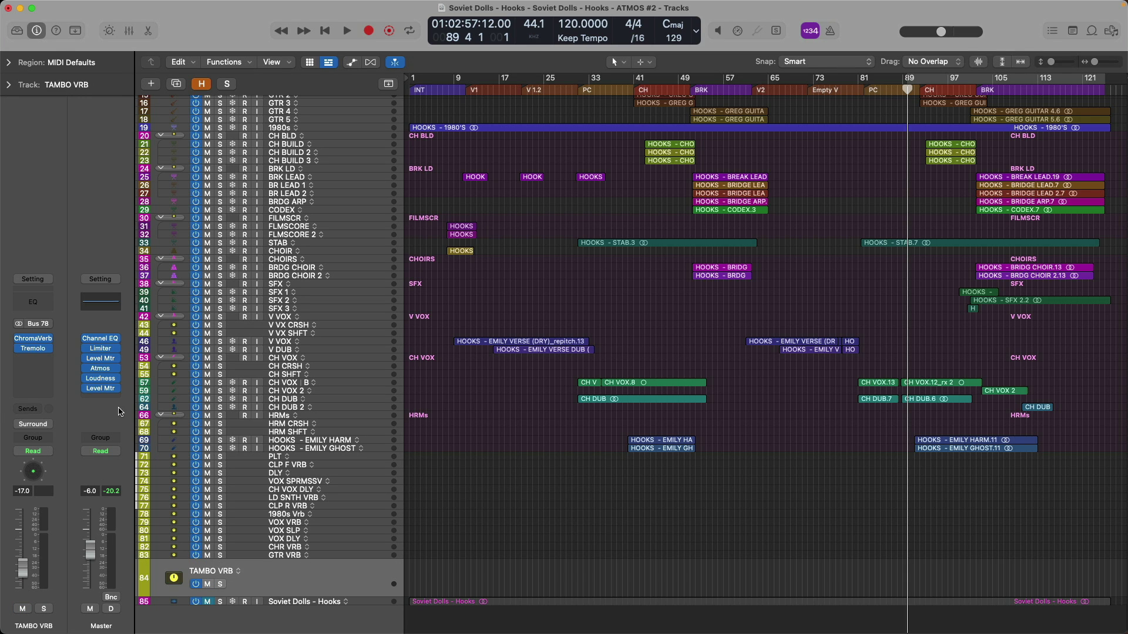
- Set the master Dolby Atmos Monitoring Format to 2.0, then close the plug-in windows
click(105, 369)
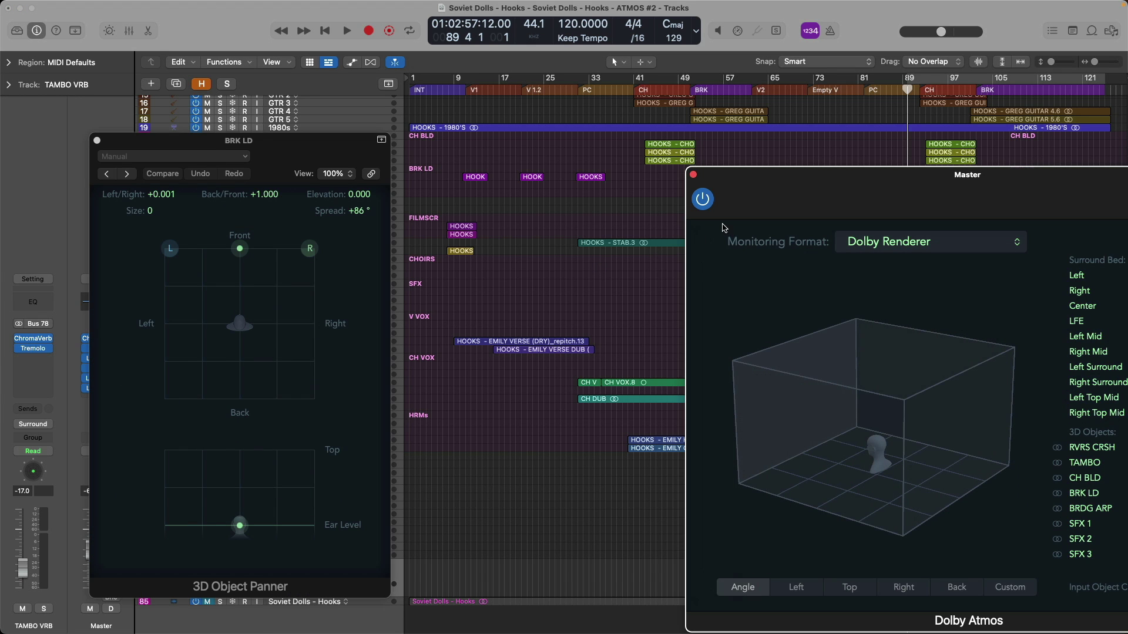
drag(767, 176, 451, 151)
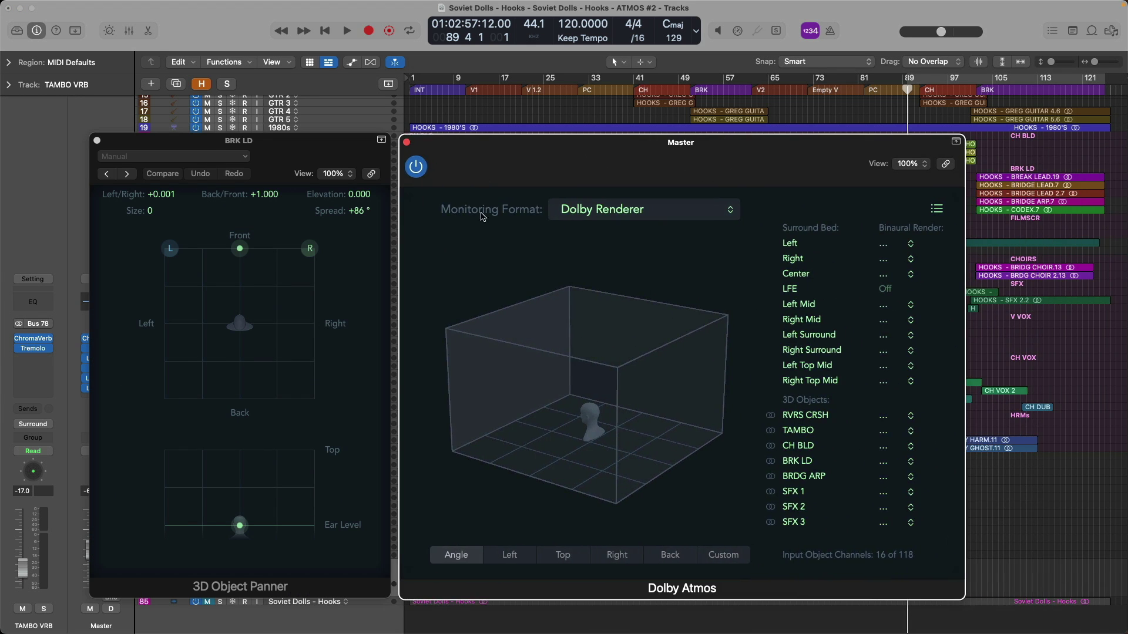
click(729, 212)
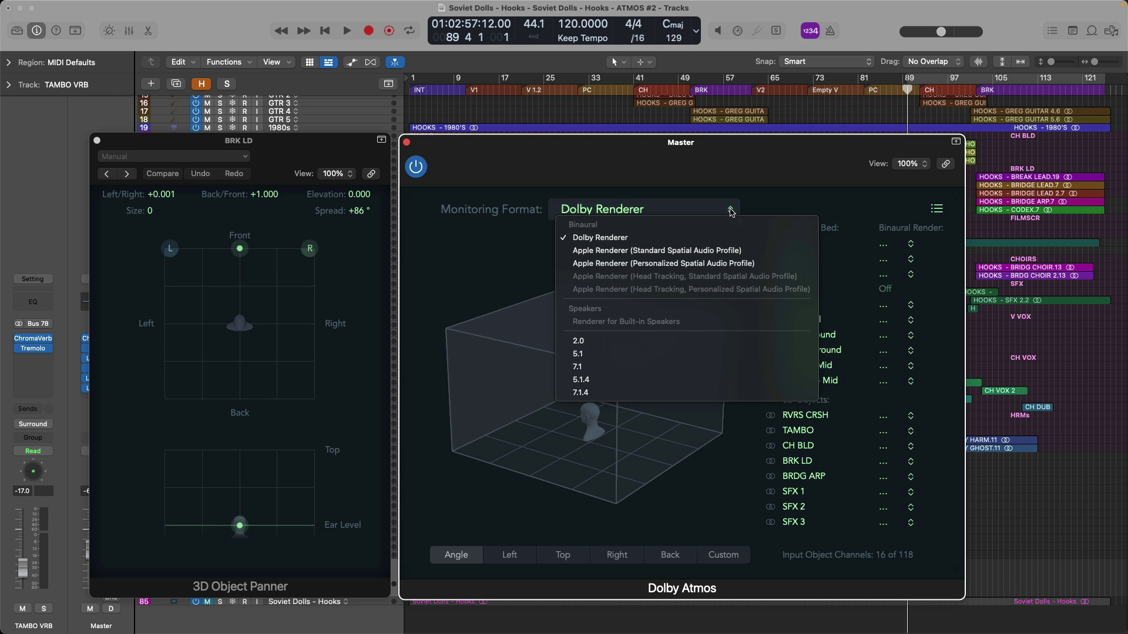
click(701, 341)
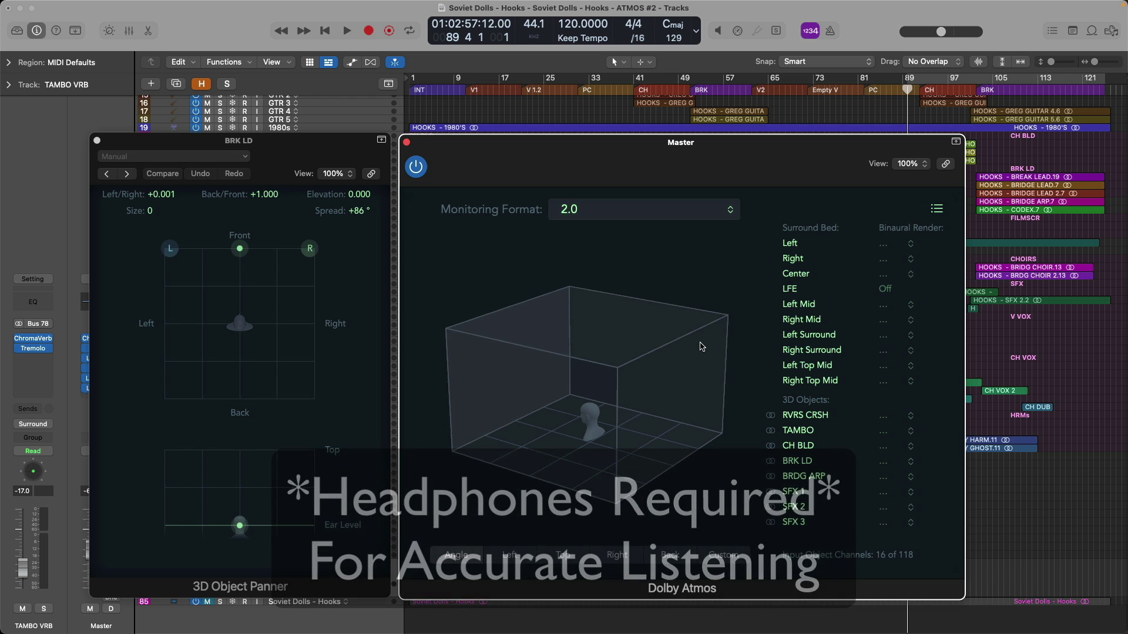
drag(692, 166, 688, 115)
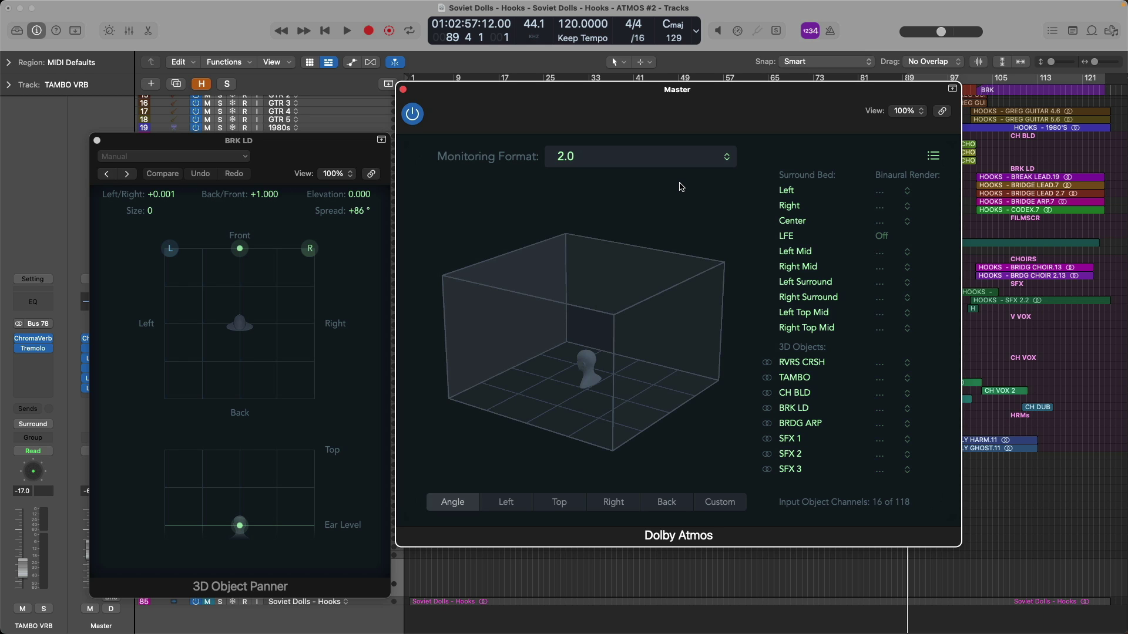
click(727, 158)
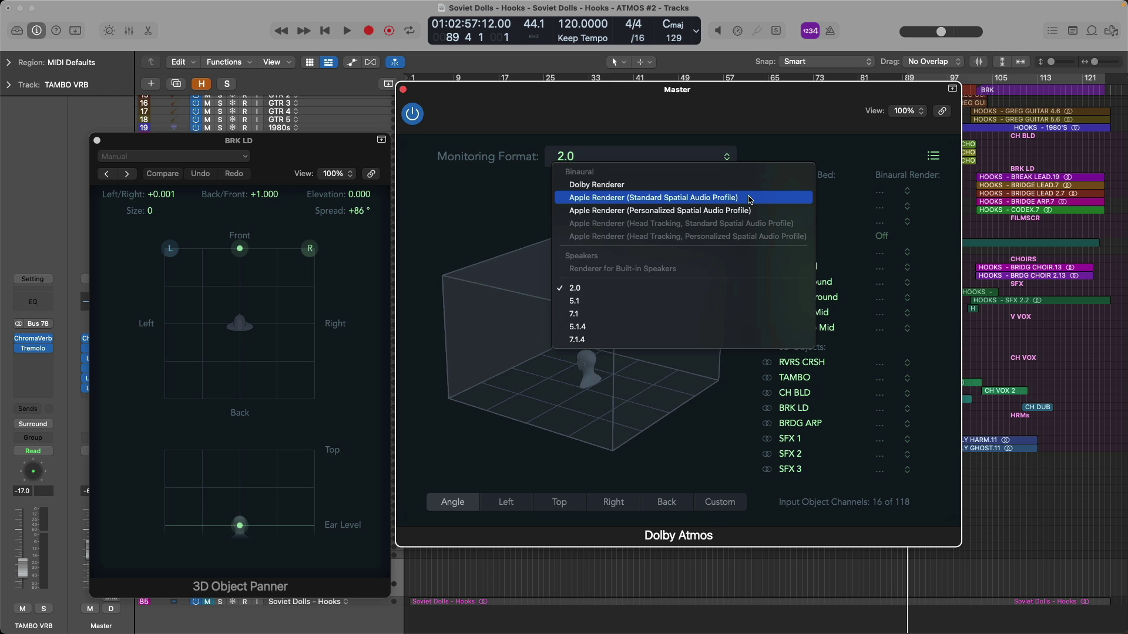
click(771, 152)
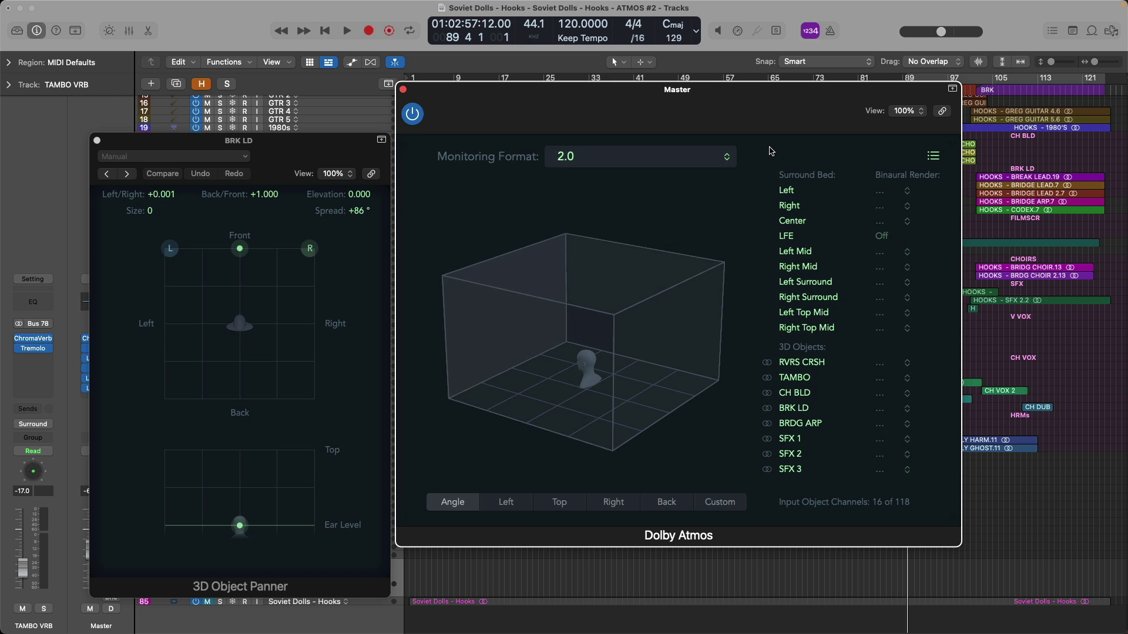
alt+click(98, 141)
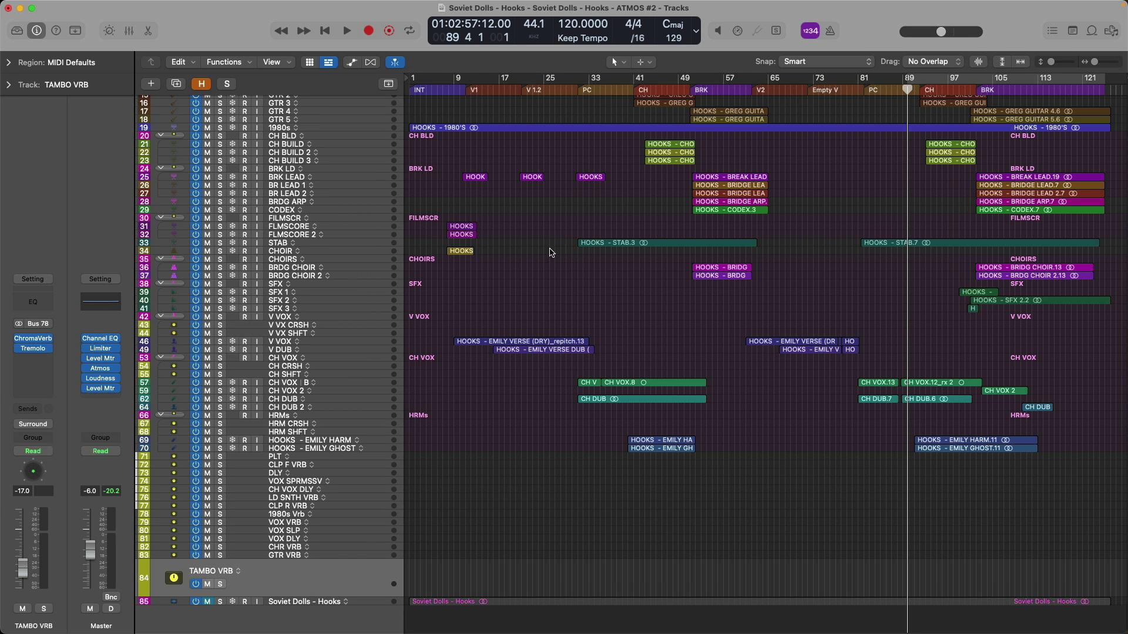
click(221, 602)
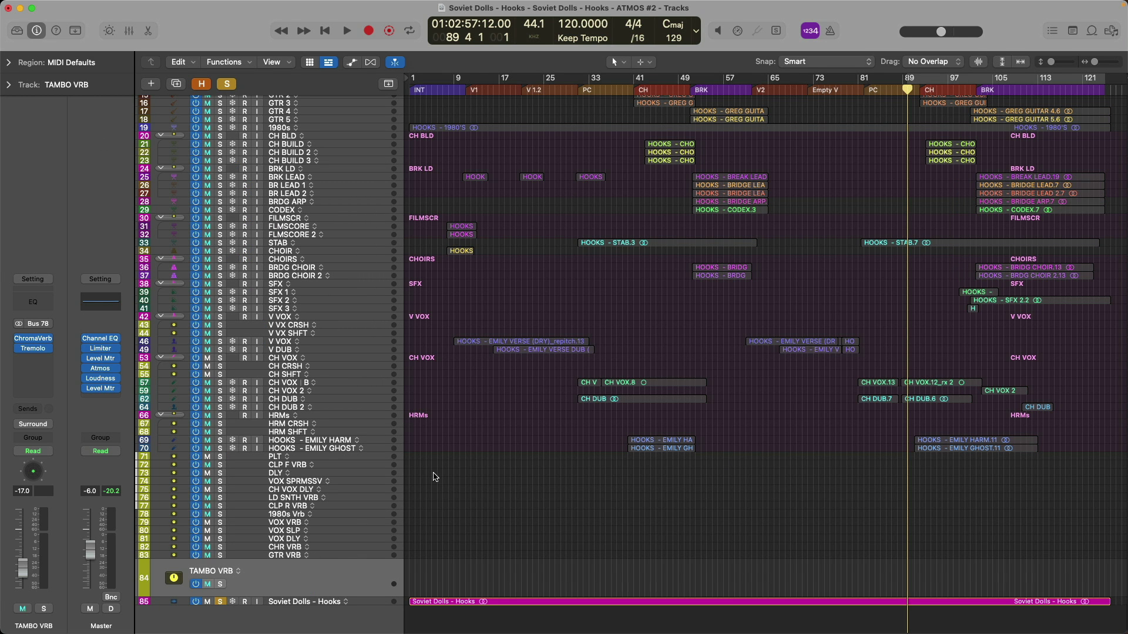
key(Down)
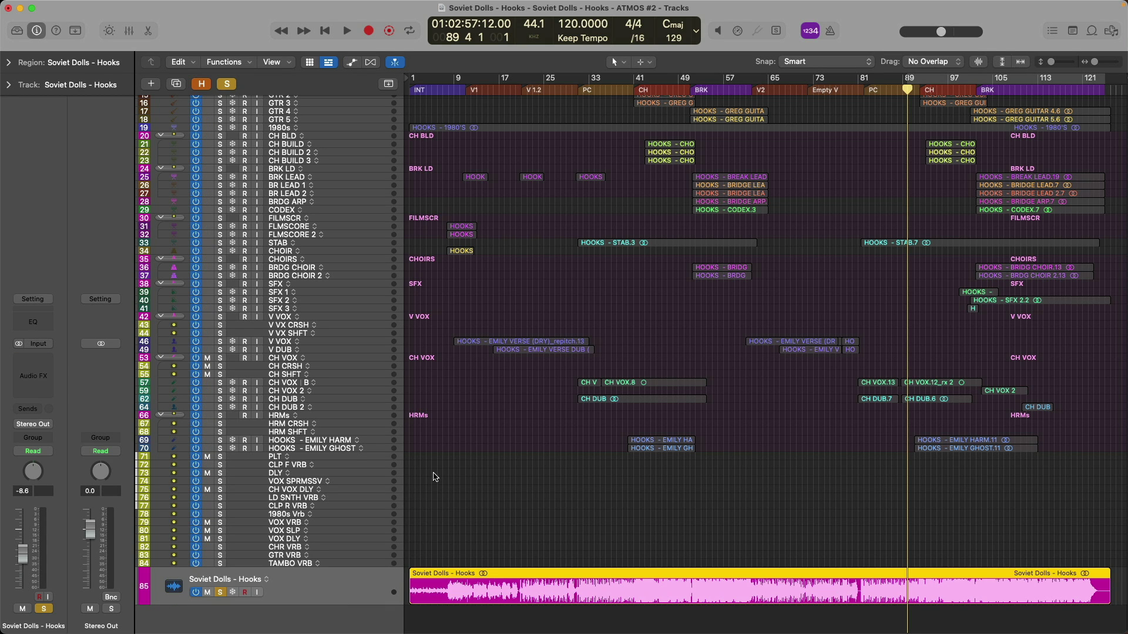
key(space)
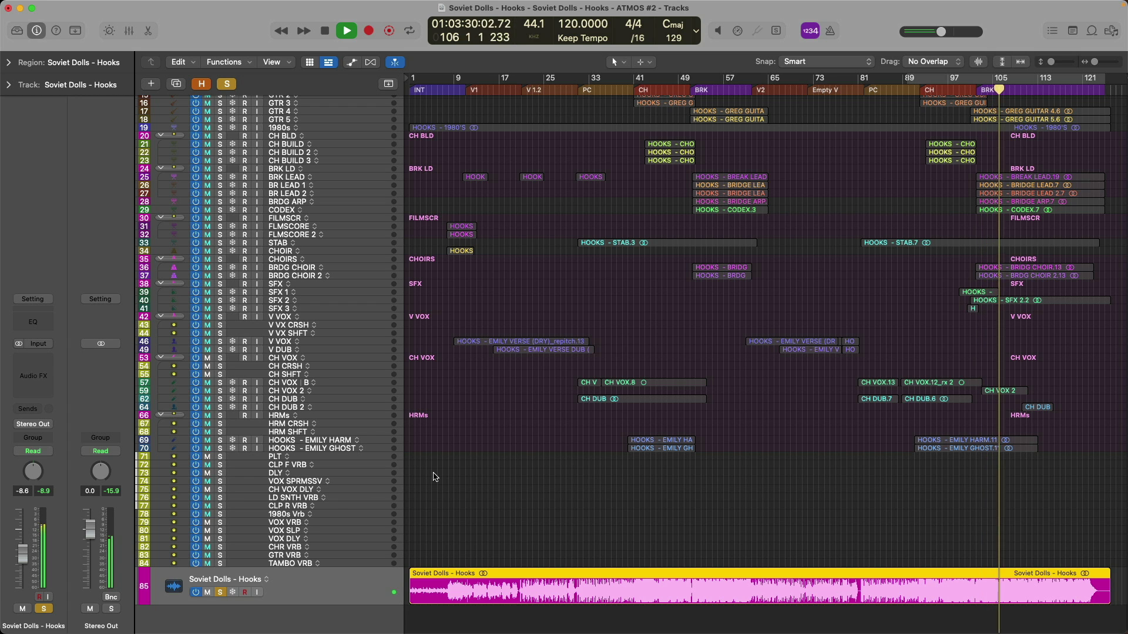
key(space)
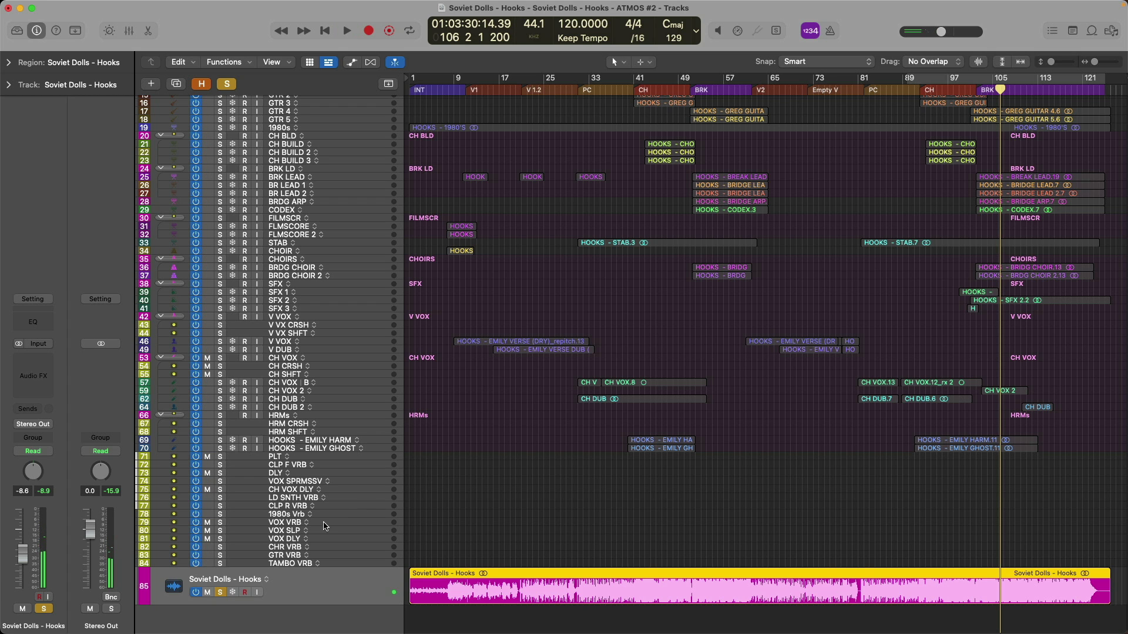
click(221, 592)
key(ctrl+m)
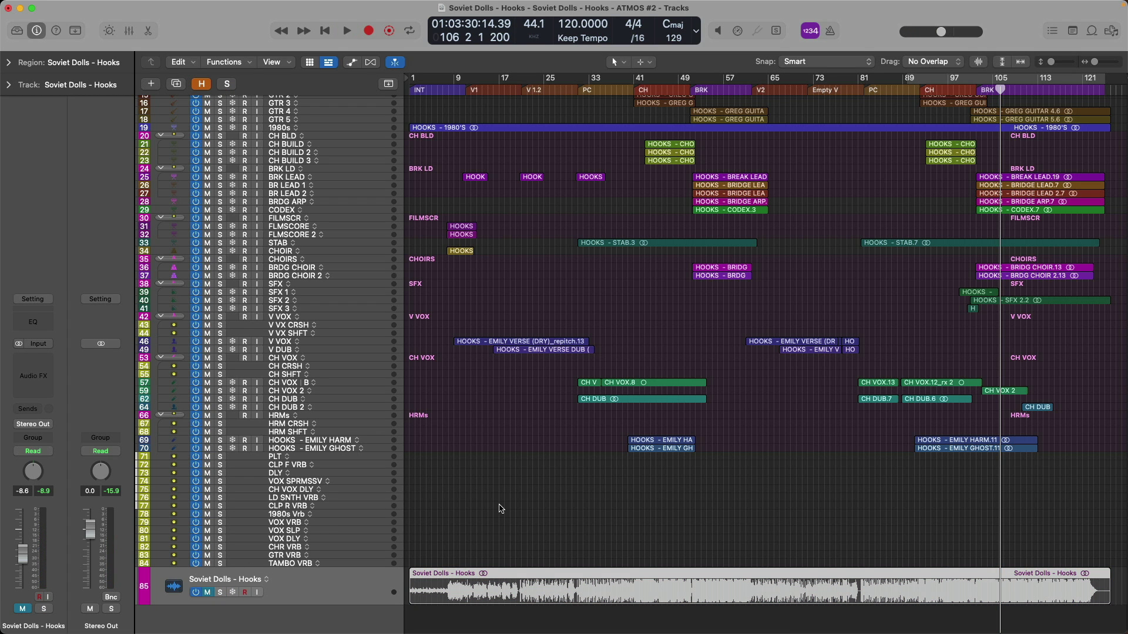
- Reopen the master Dolby Atmos plug-in, choose Dolby Renderer monitoring, and play from bar 89
key(v)
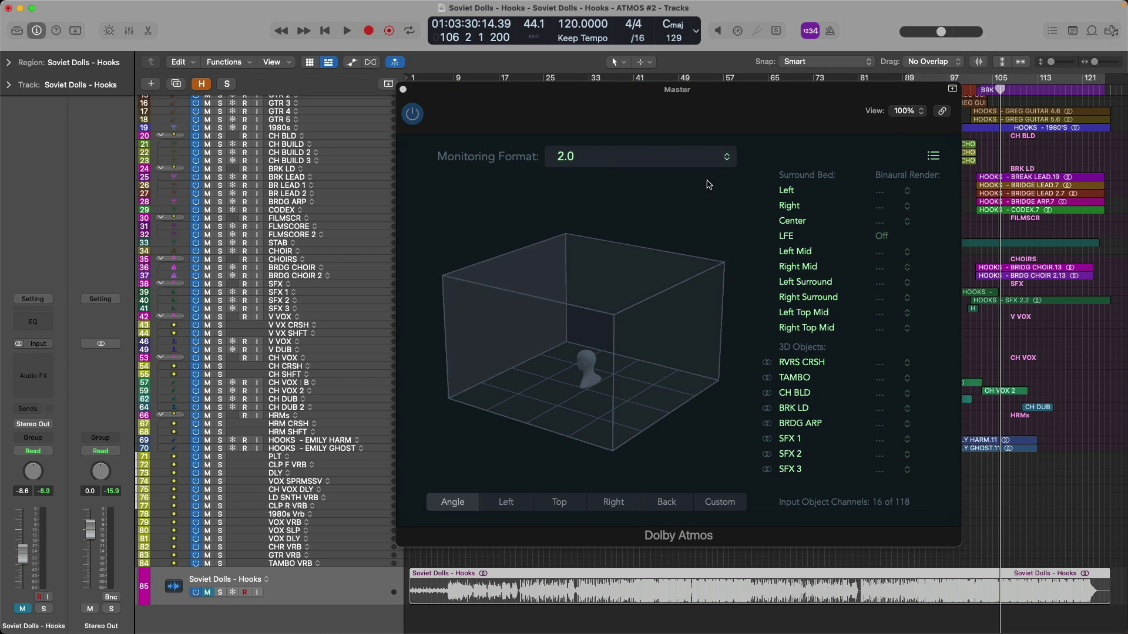
click(727, 165)
click(728, 159)
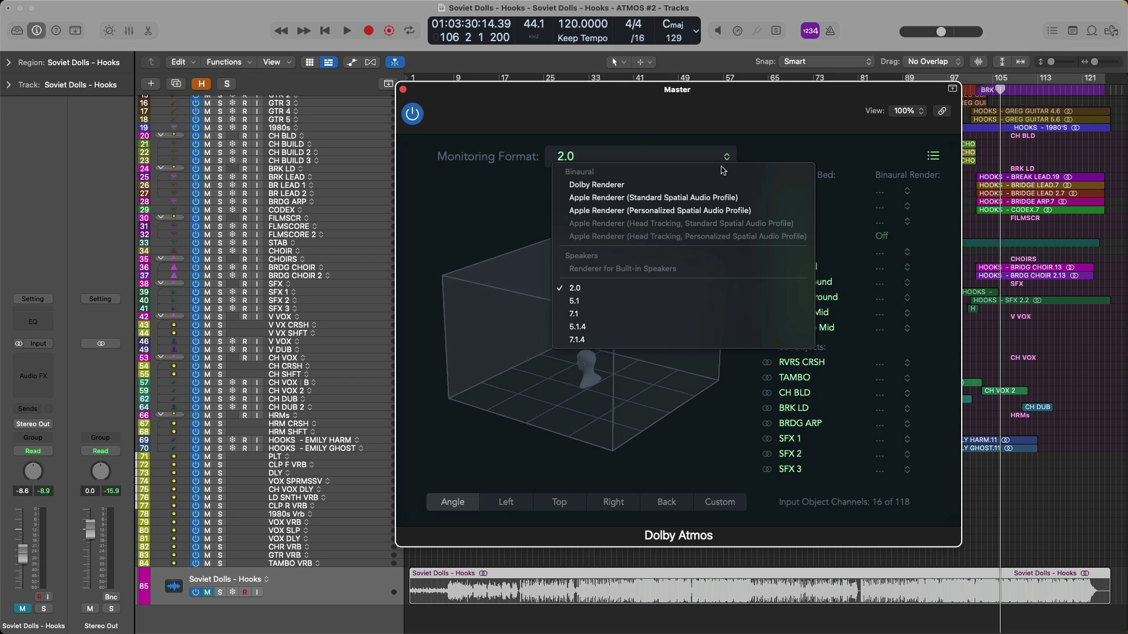
click(716, 186)
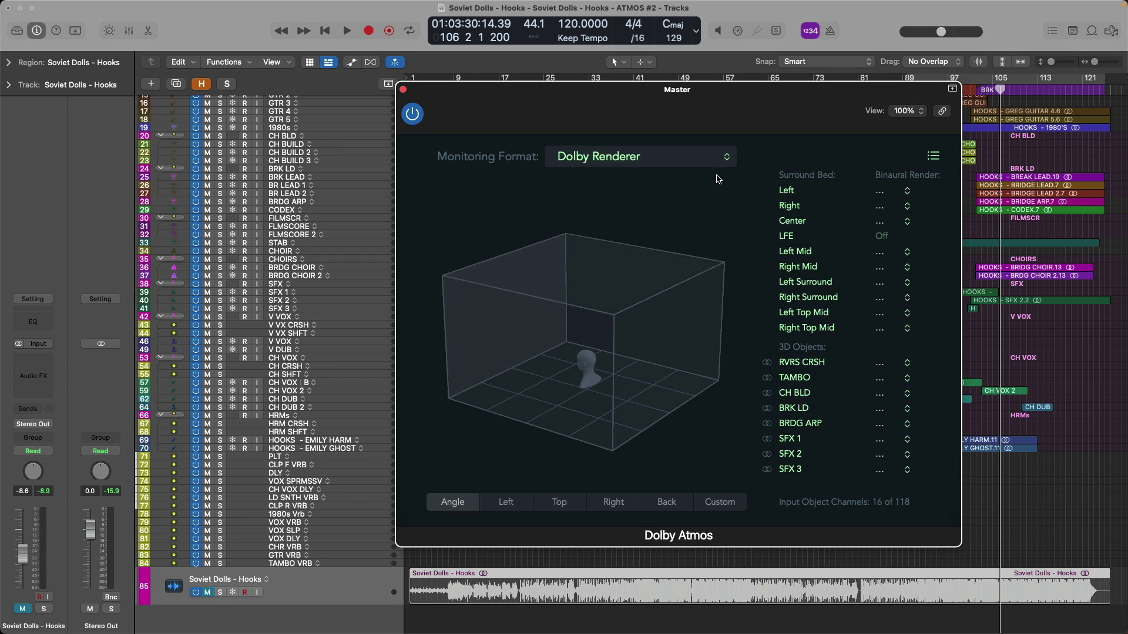
drag(747, 118, 630, 109)
key(space)
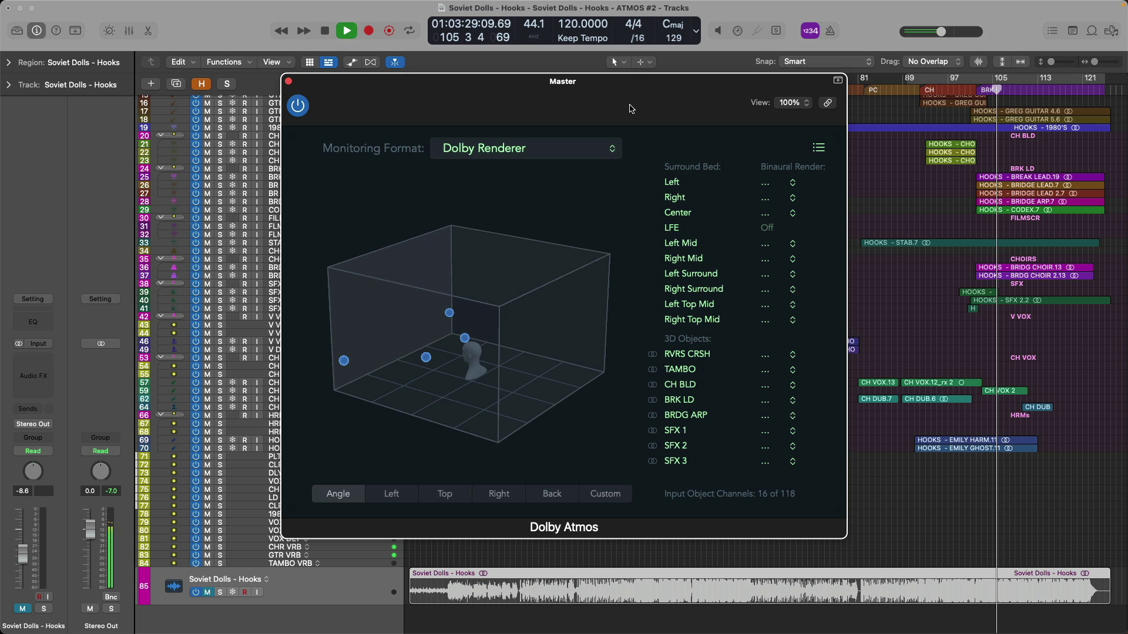
- Switch monitoring to Apple Renderer (Standard Spatial Audio Profile) and play the mix through to bar 106
key(space)
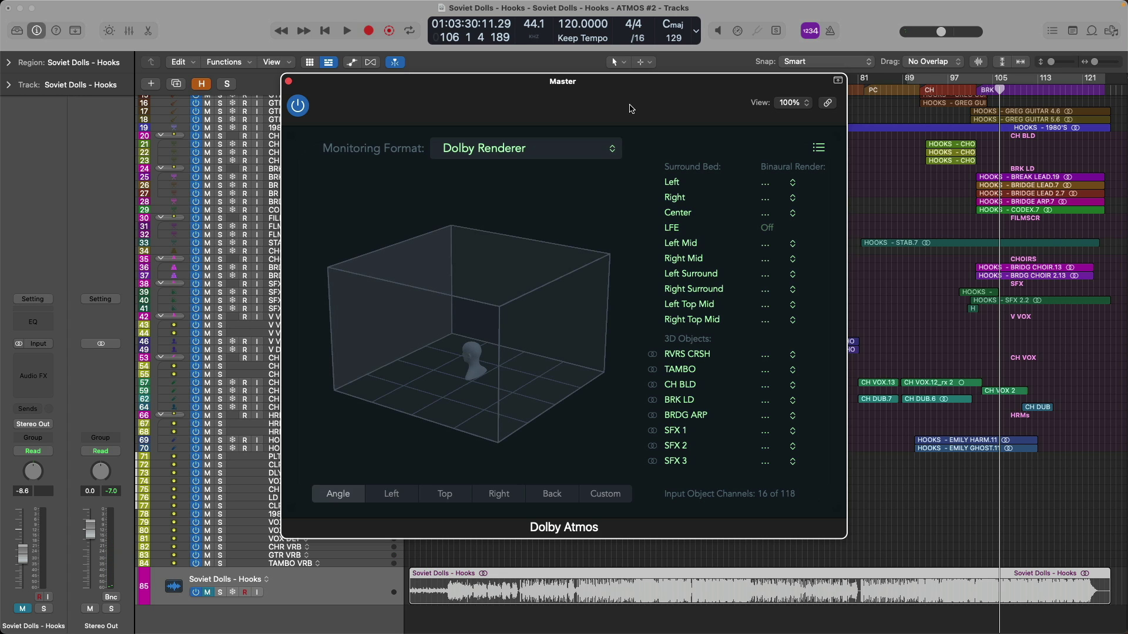
click(614, 149)
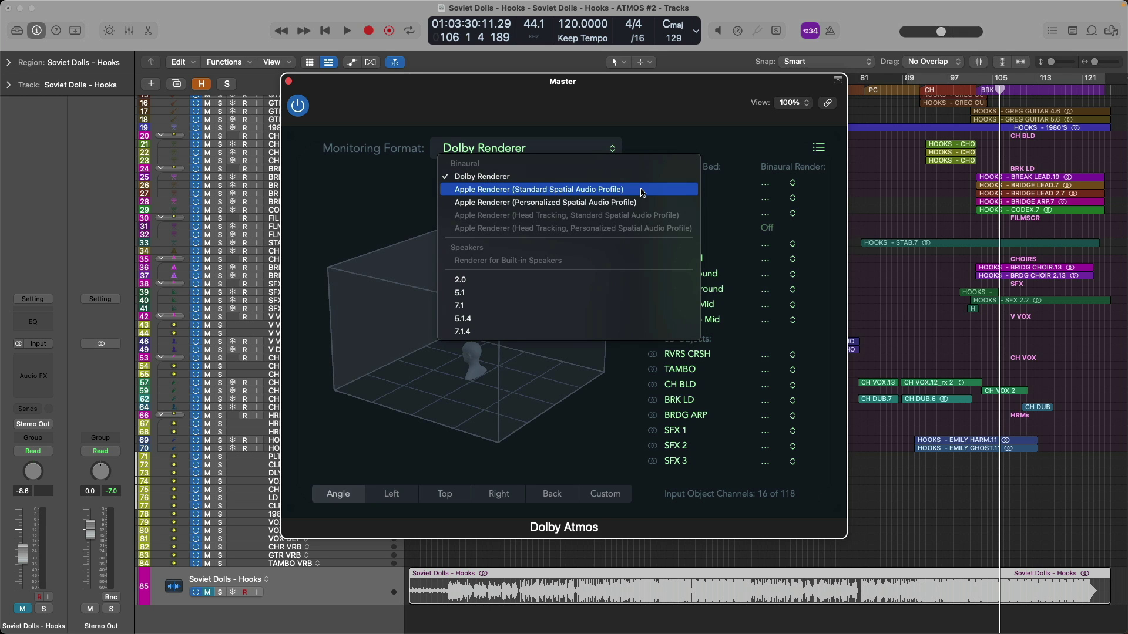
click(640, 189)
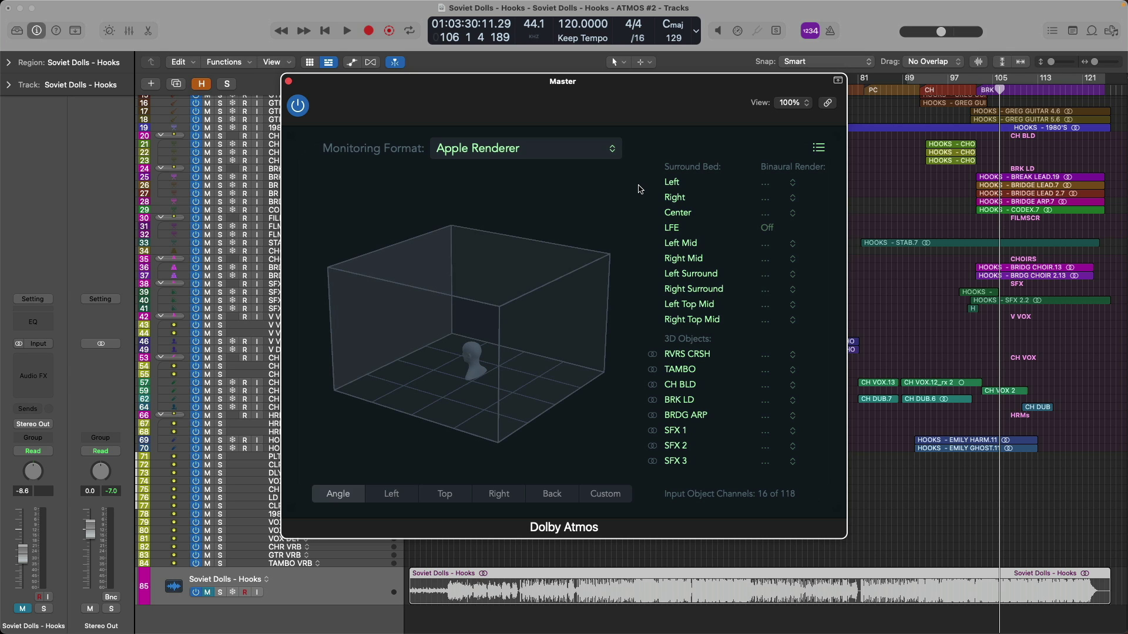
key(space)
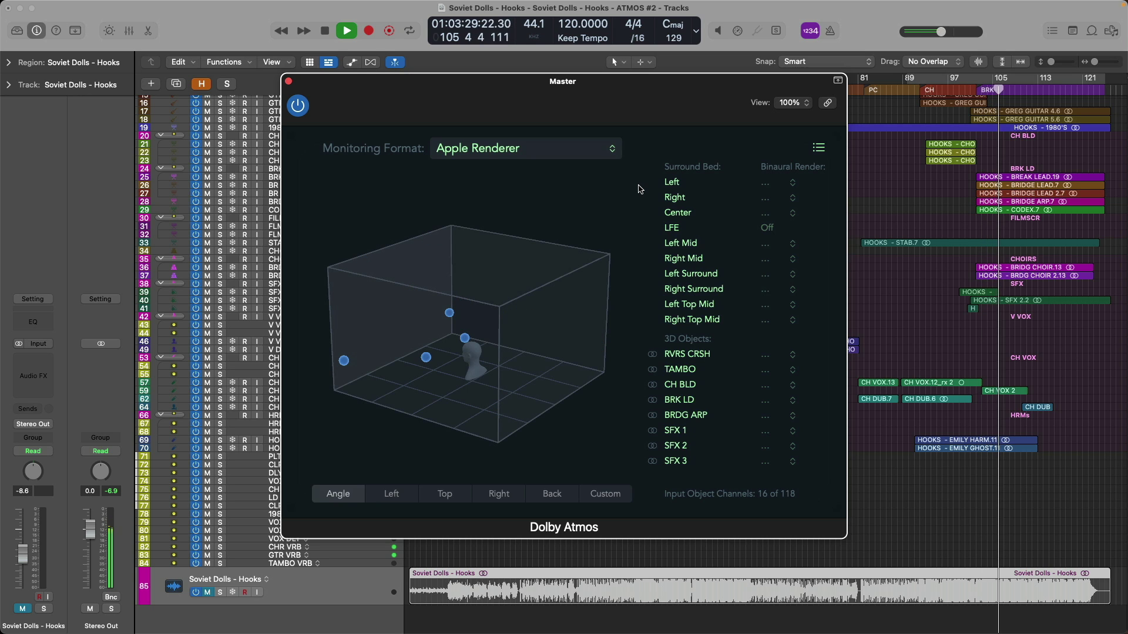
key(space)
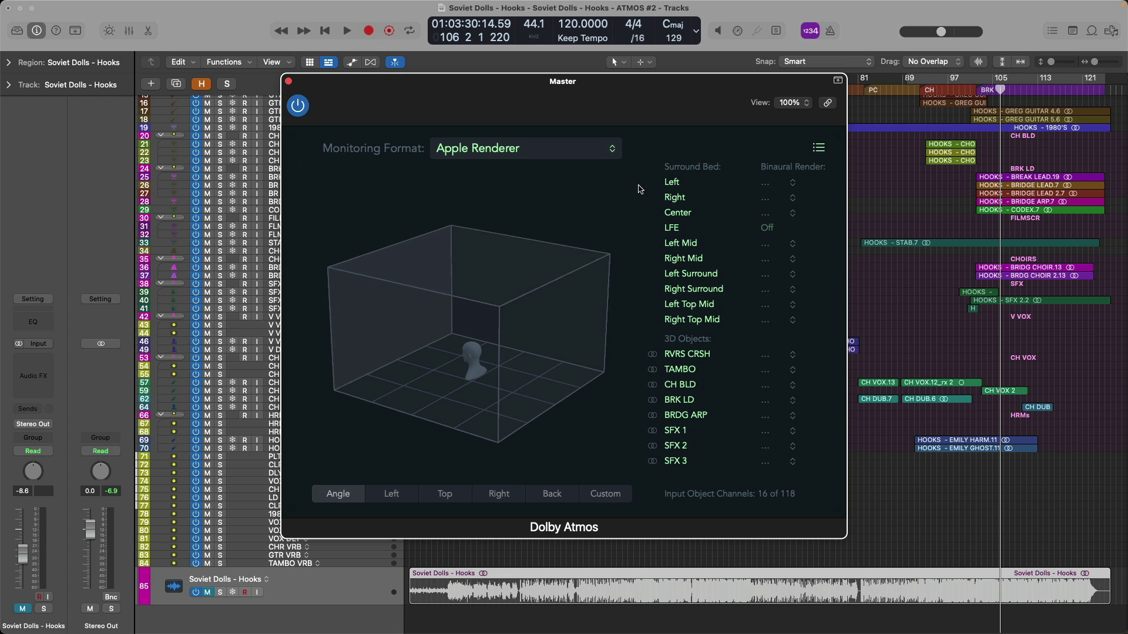
- Return Monitoring Format to Dolby Renderer and close the Master Dolby Atmos window
click(613, 151)
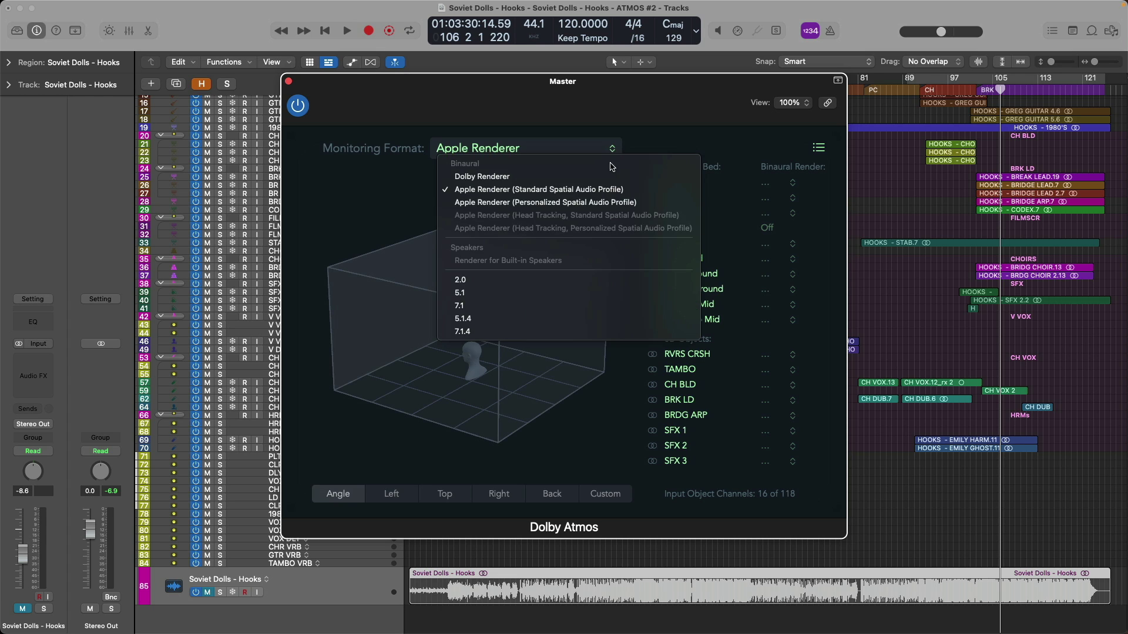
click(613, 174)
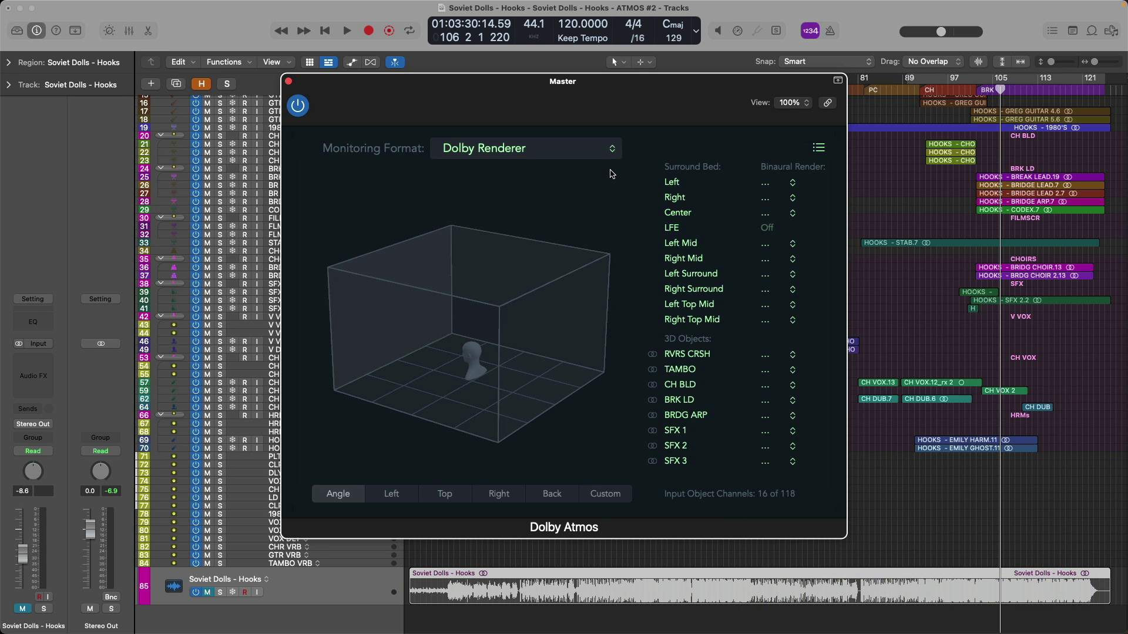
key(super+w)
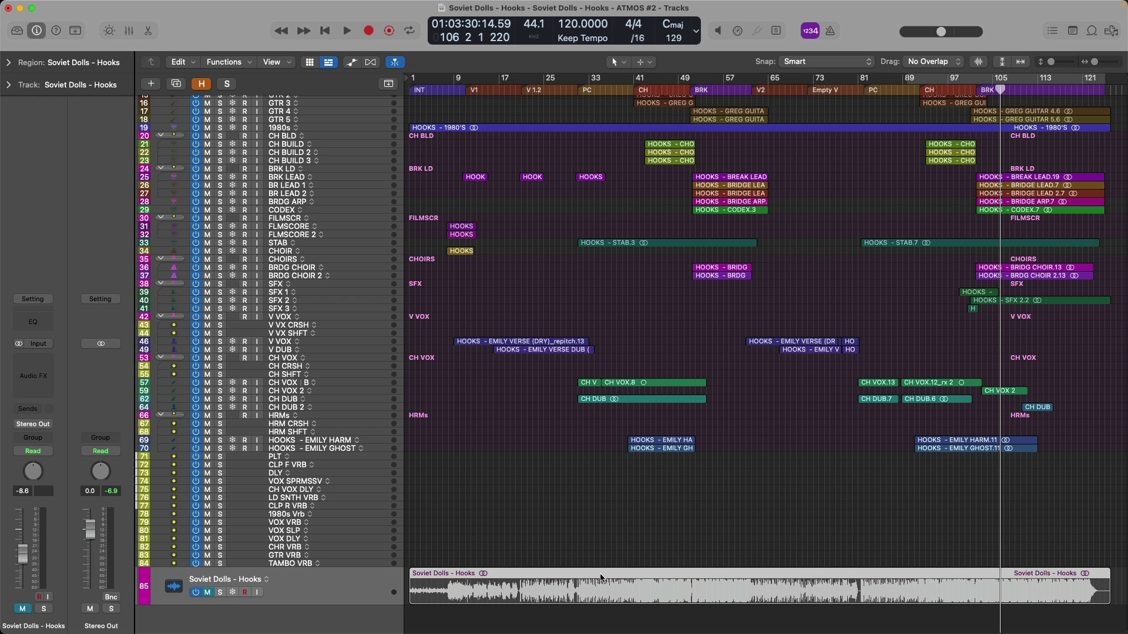
- Solo and then unsolo the 'Soviet Dolls - Hooks' reference track 85
click(218, 593)
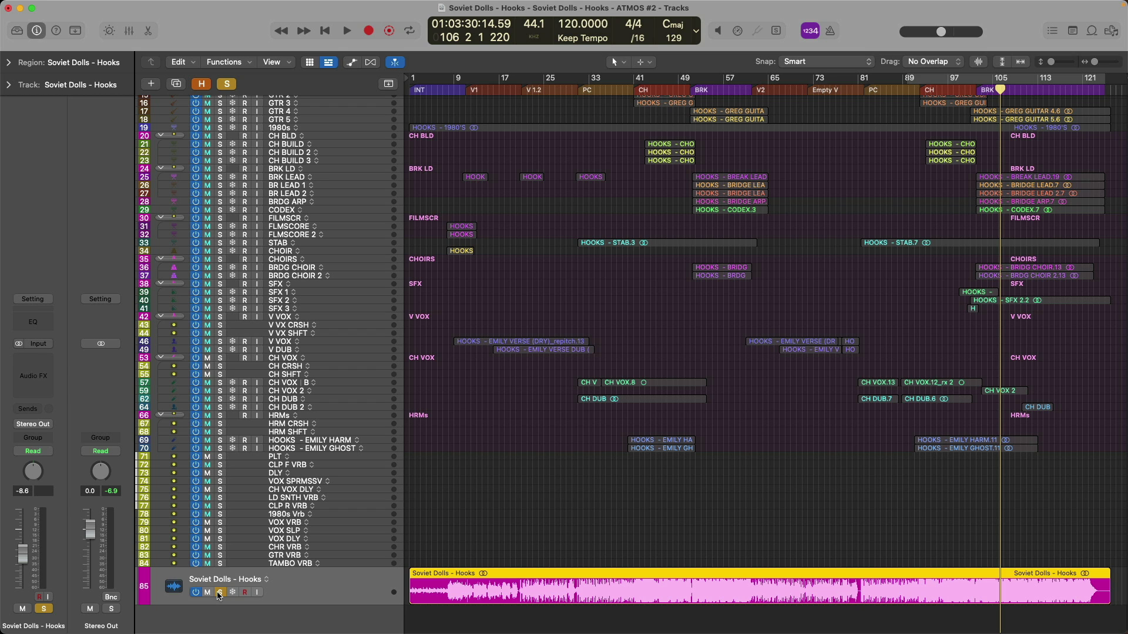
click(220, 593)
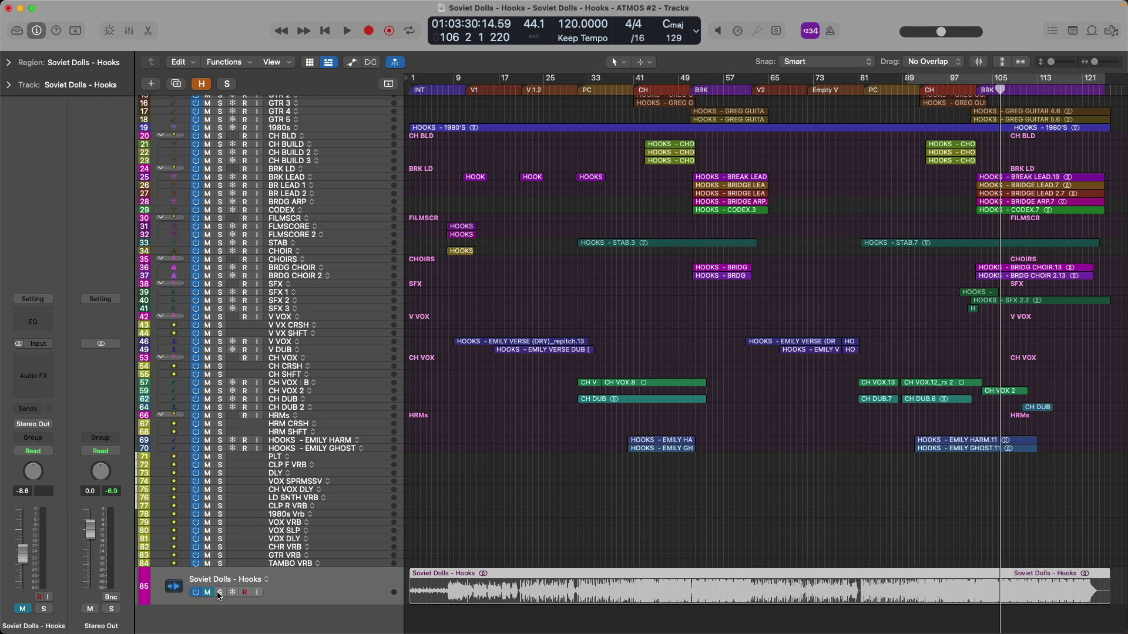
- Open the Mixer, browse its channel strips right and left, then close it
key(x)
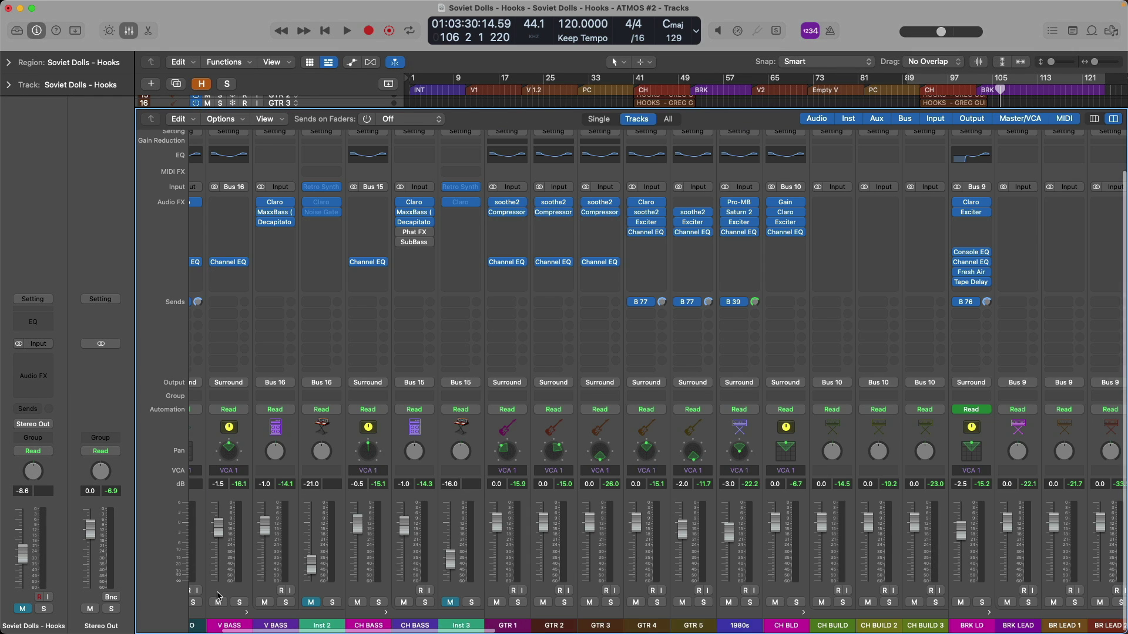
scroll(467, 489, right, 8)
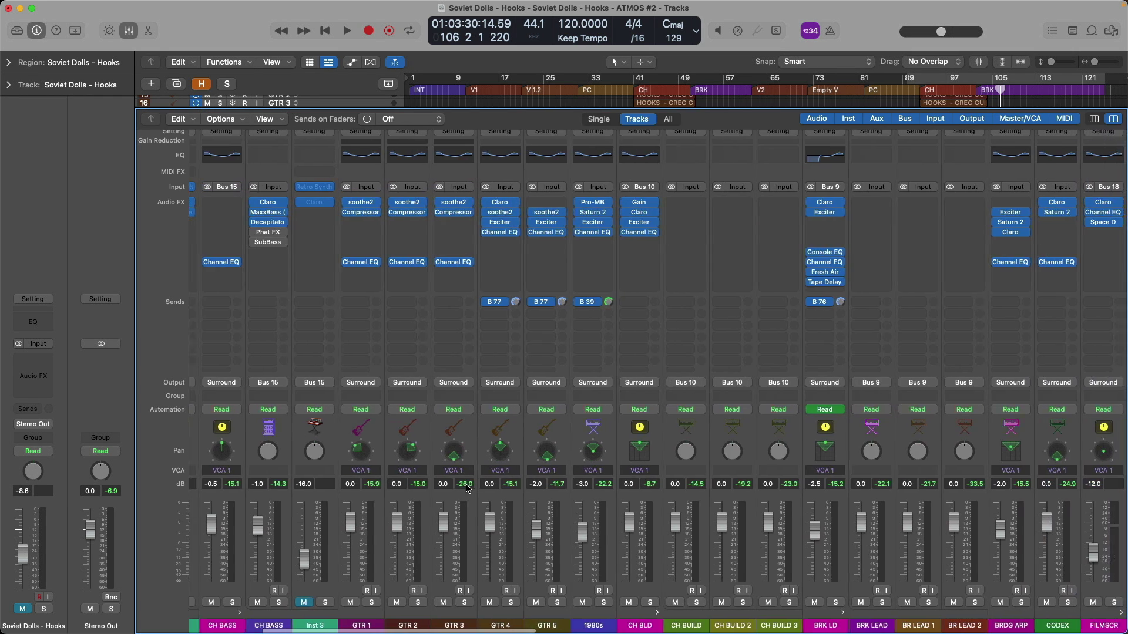
scroll(468, 489, right, 9)
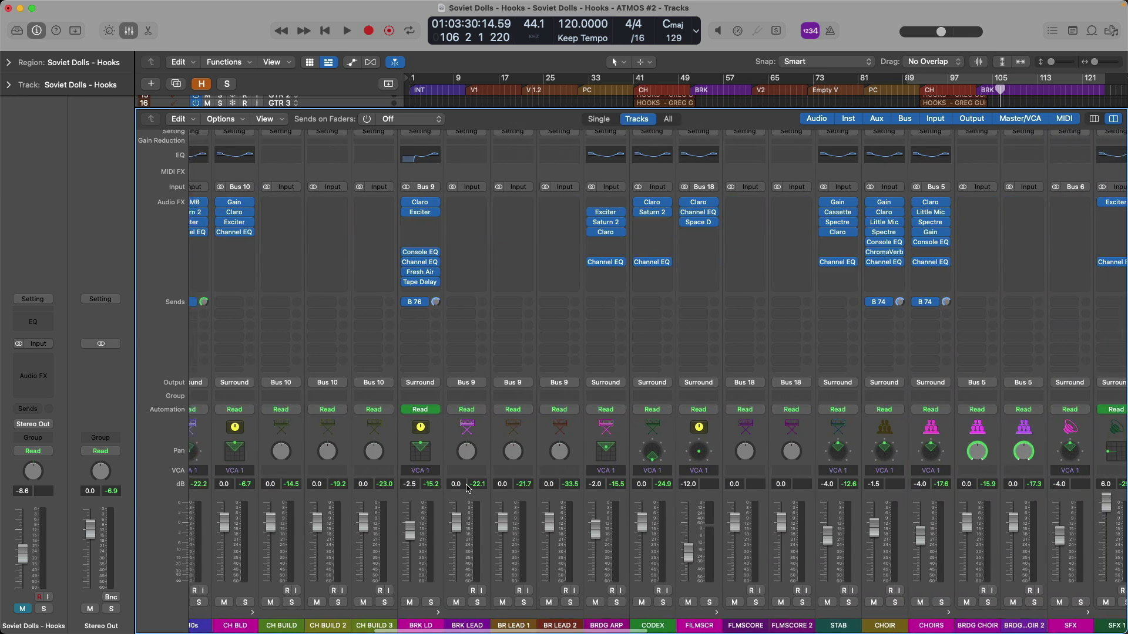
scroll(467, 488, right, 6)
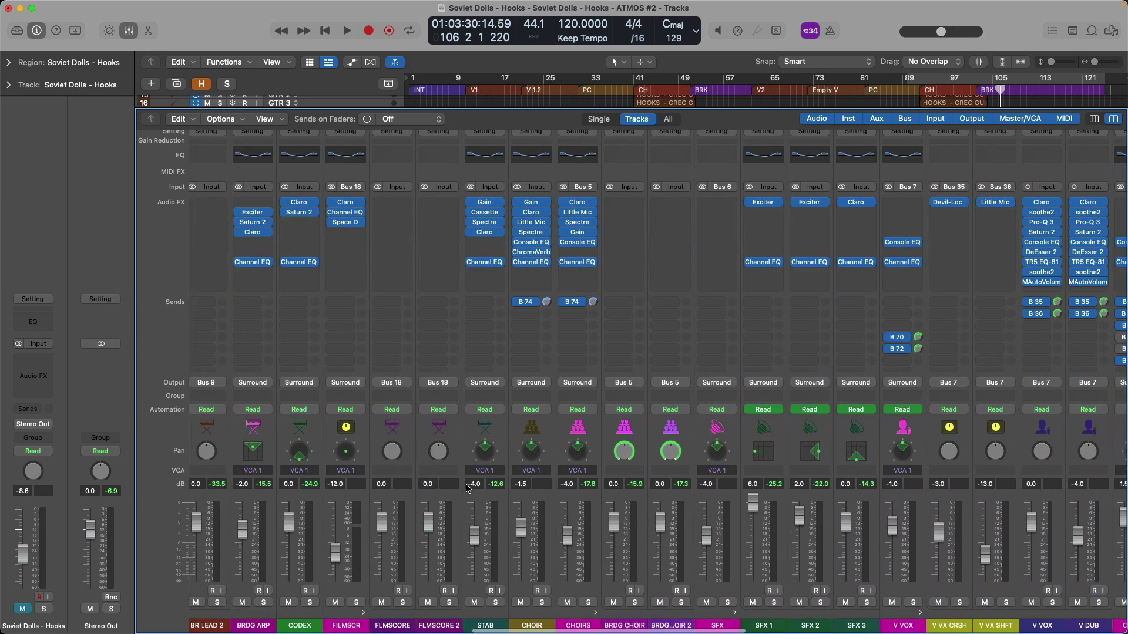
scroll(467, 489, left, 2)
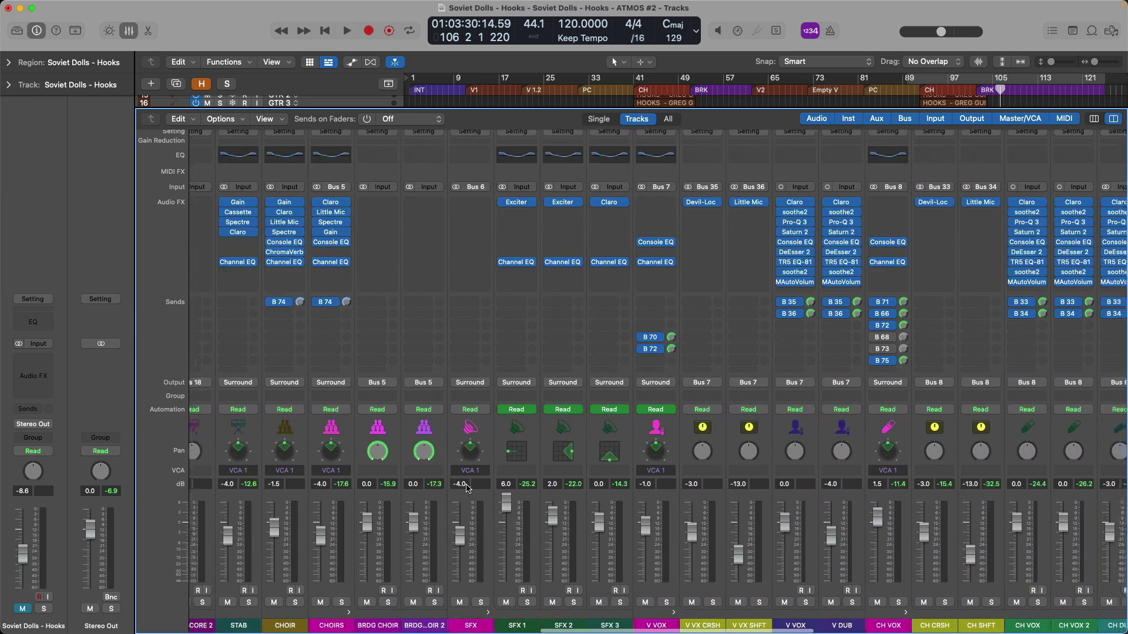
scroll(467, 489, left, 14)
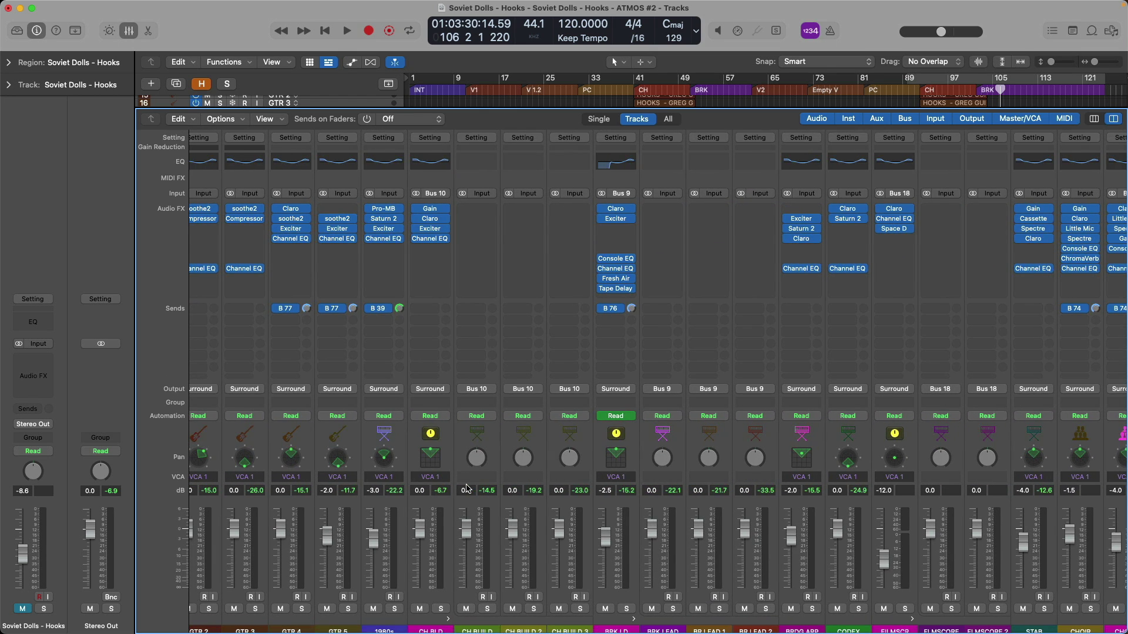
scroll(467, 489, down, 1)
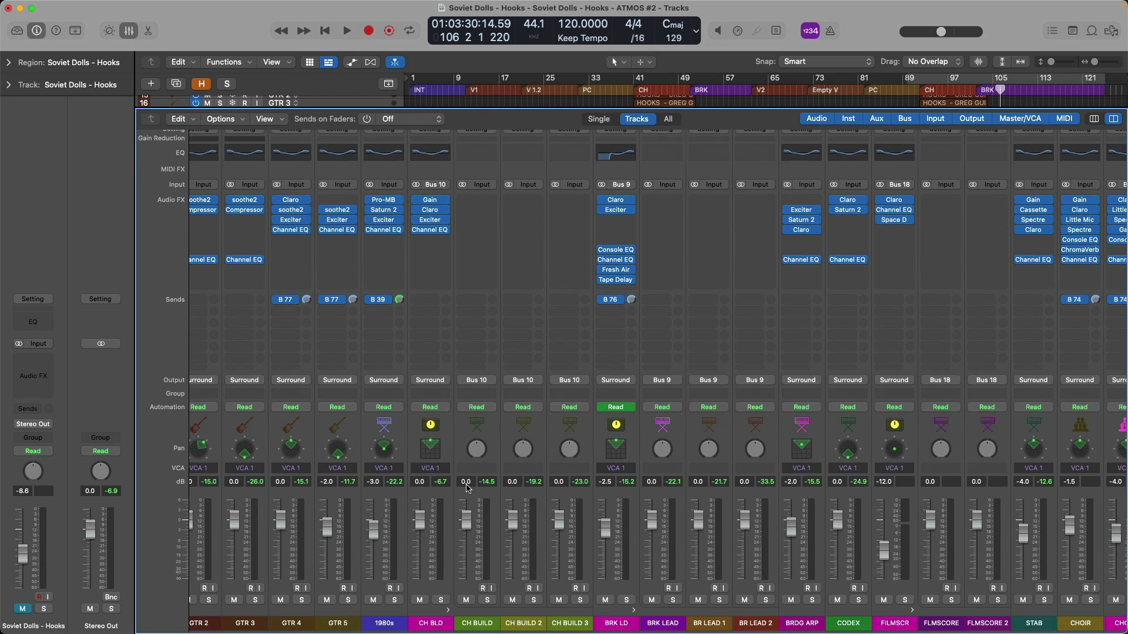
key(x)
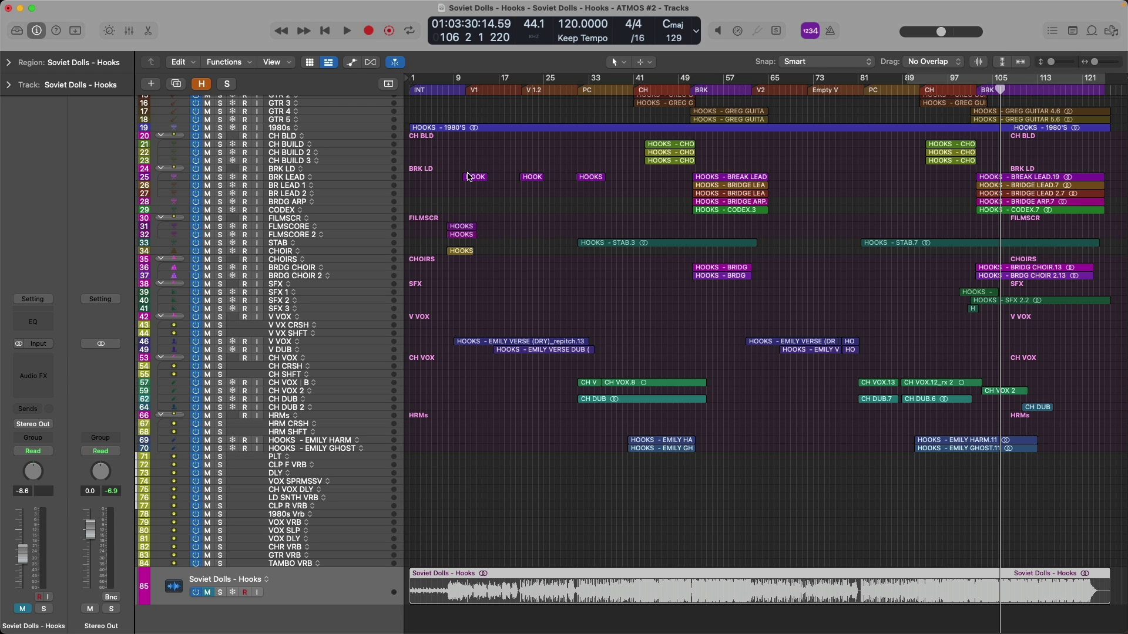
- Zoom in on the three BRK LEAD hook regions, solo BRK LEAD, and open the BRK LD 3D Object Panner
drag(461, 162, 633, 195)
key(z)
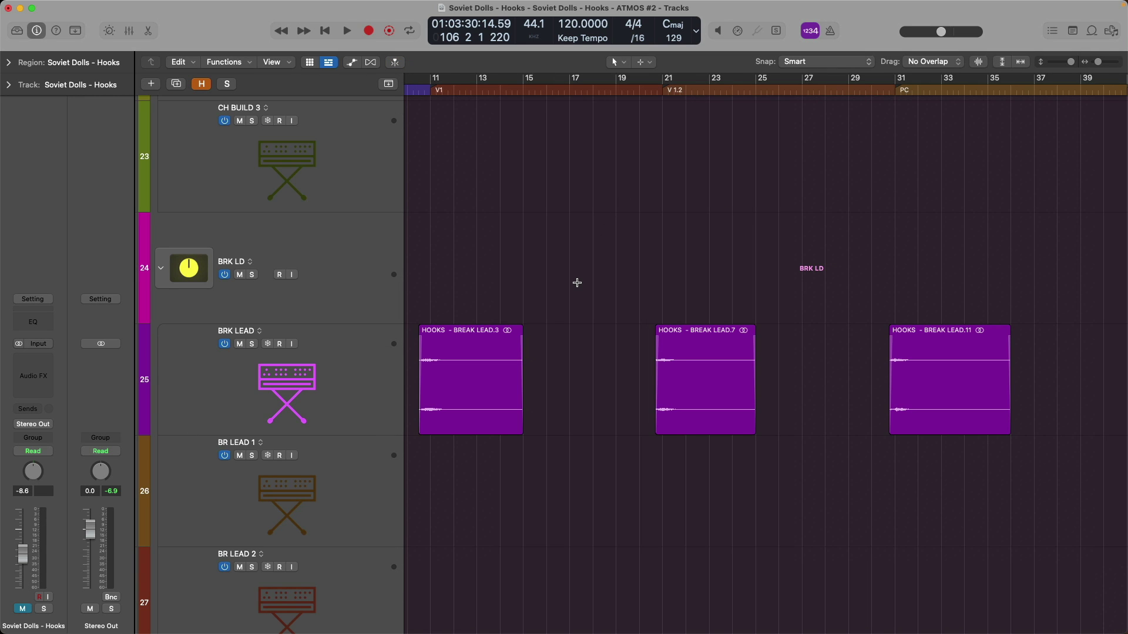
scroll(577, 284, left, 5)
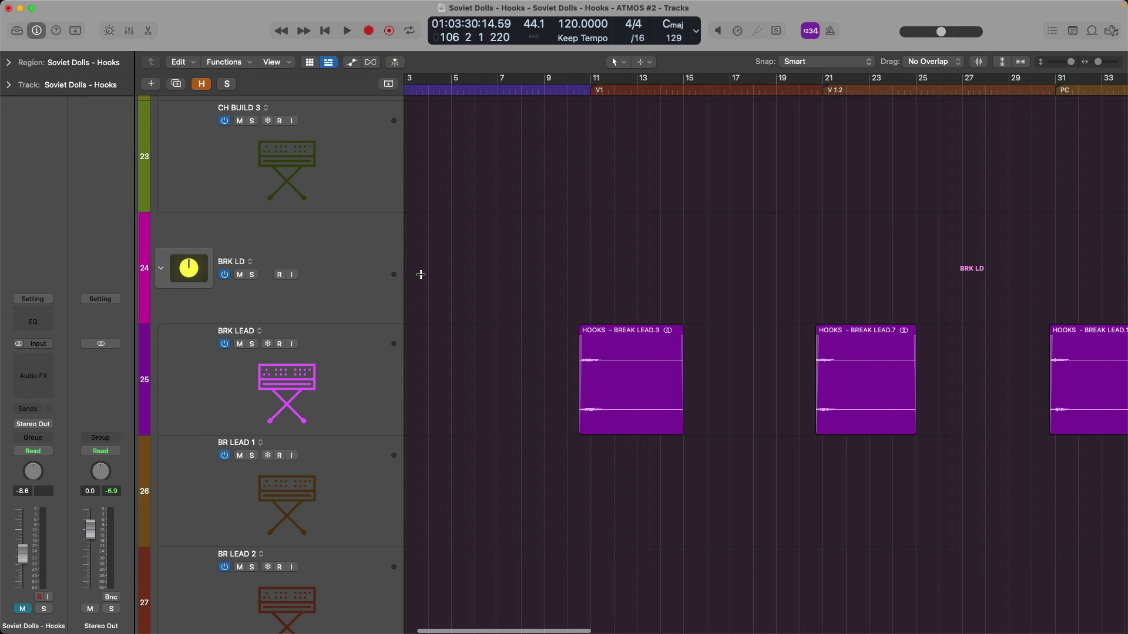
click(384, 268)
key(z)
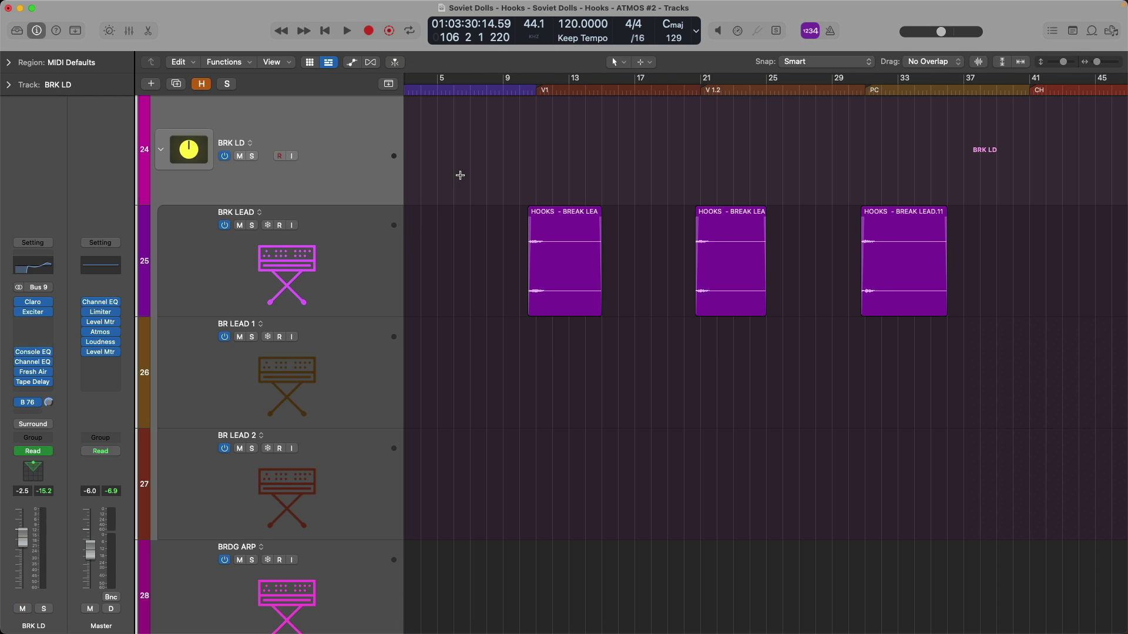
click(520, 90)
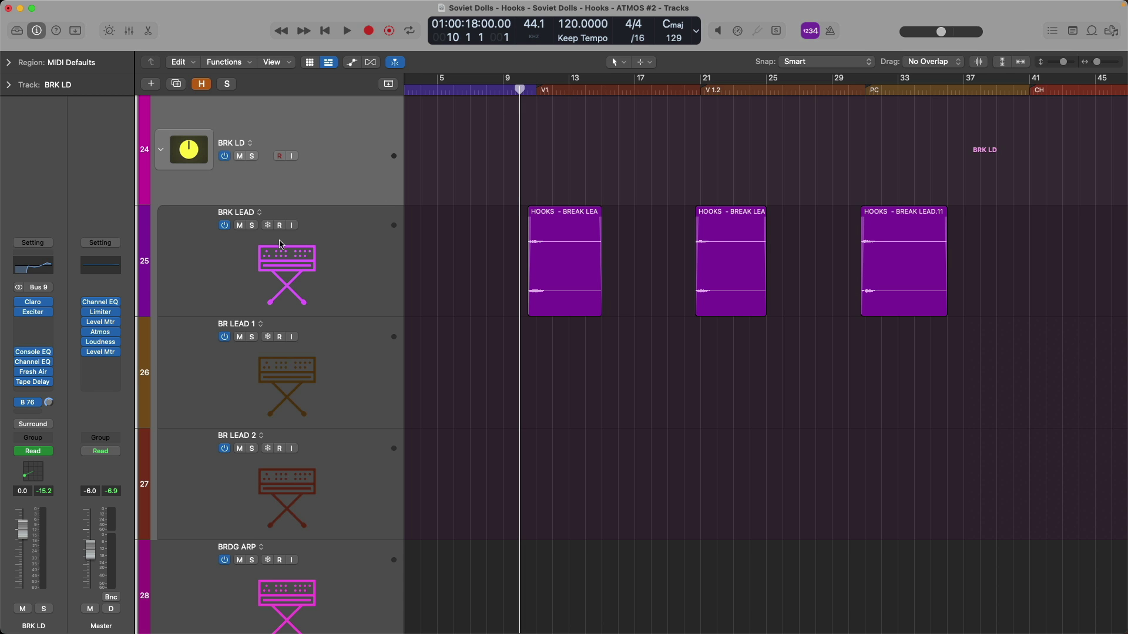
click(252, 226)
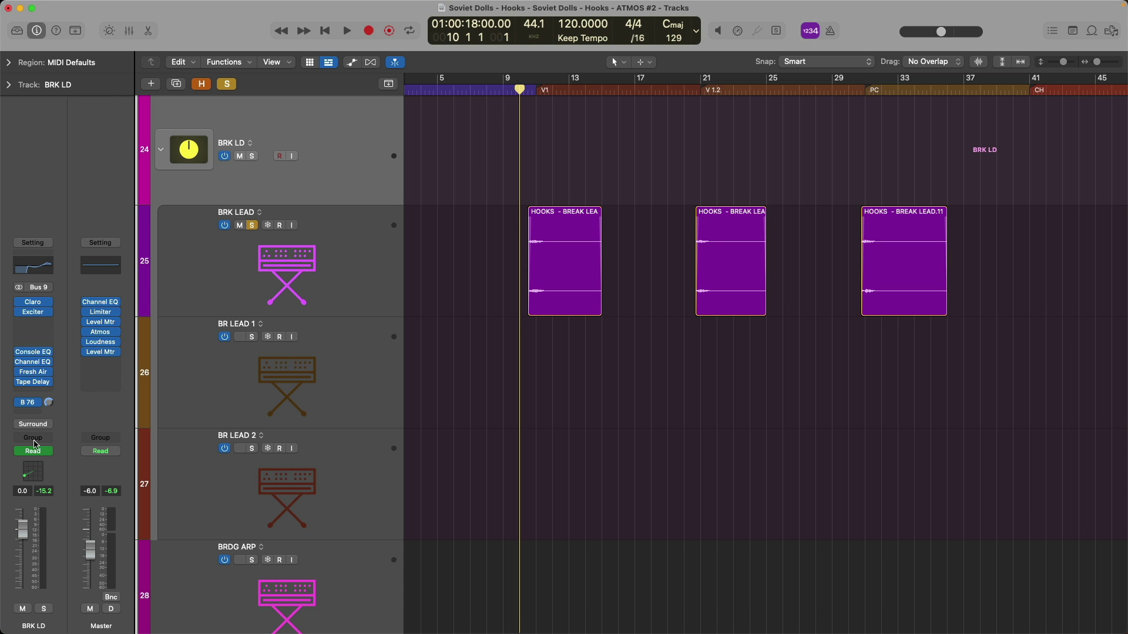
double_click(28, 469)
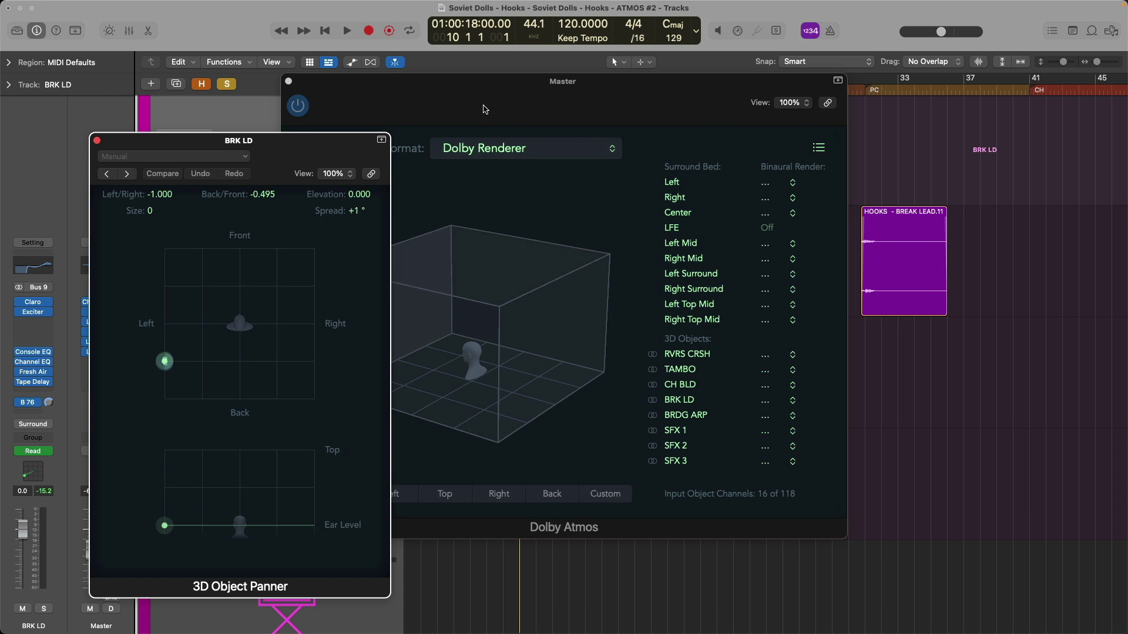
drag(482, 116, 837, 147)
- Play the hook regions from bars 10, 20 and 30 to watch the BRK LD panner automation
key(space)
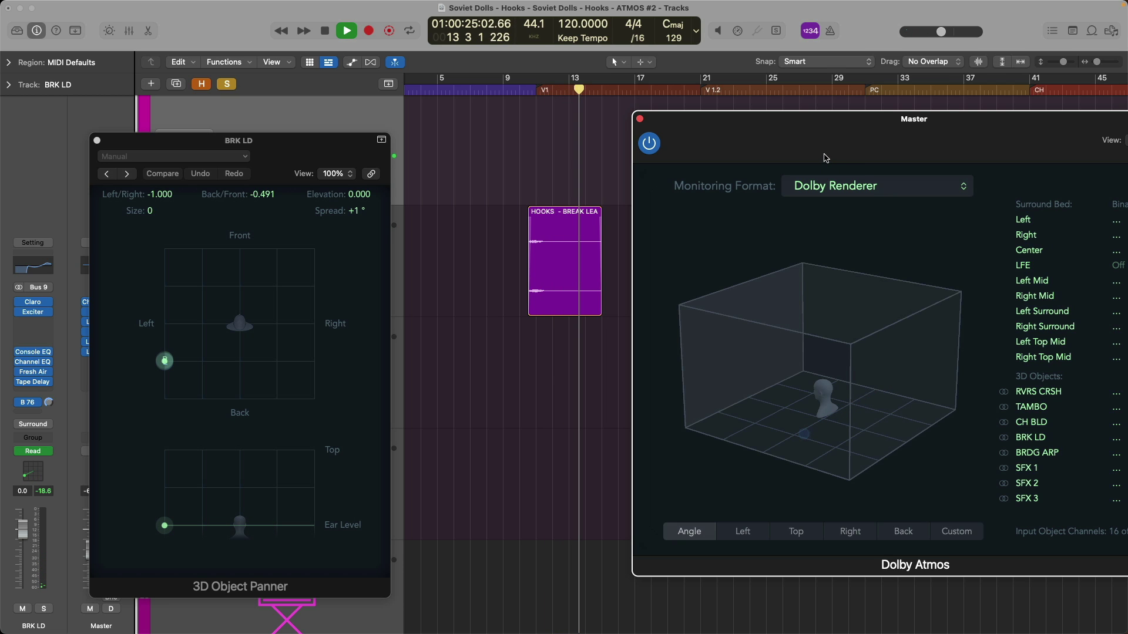
key(space)
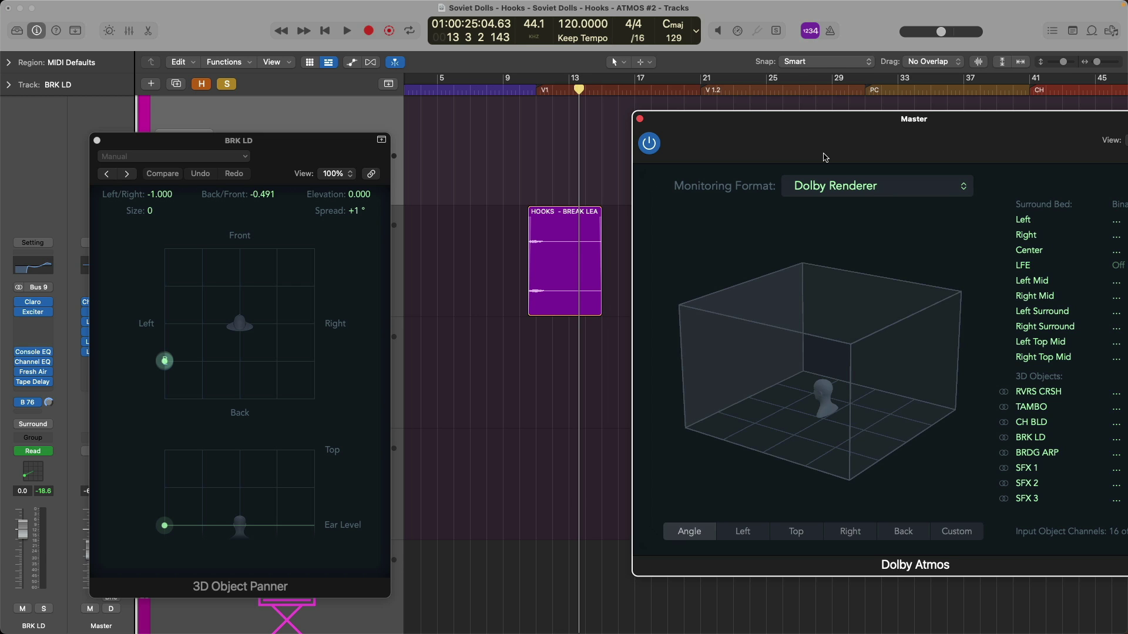
drag(797, 145, 967, 140)
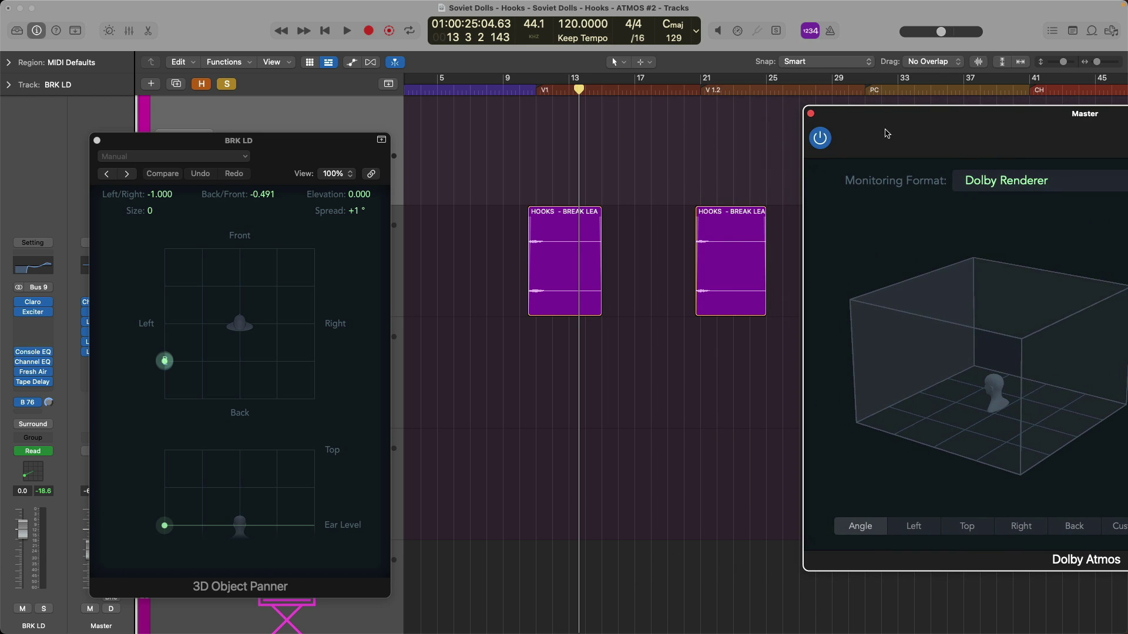
click(694, 91)
key(space)
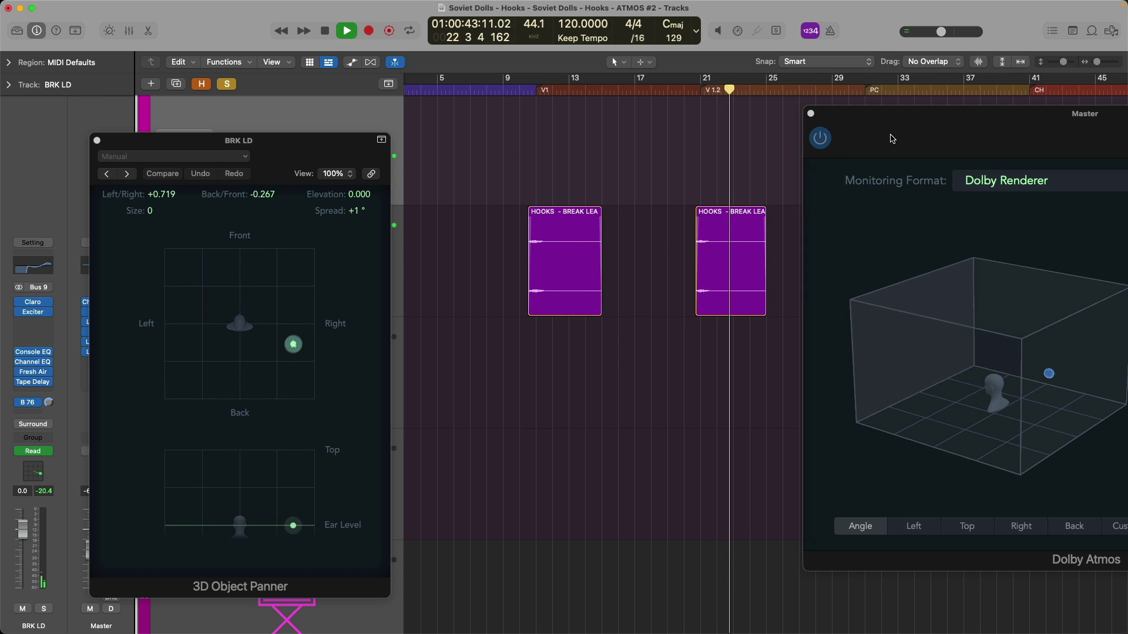
key(space)
drag(893, 139, 772, 105)
click(857, 93)
scroll(588, 170, right, 5)
scroll(587, 170, down, 1)
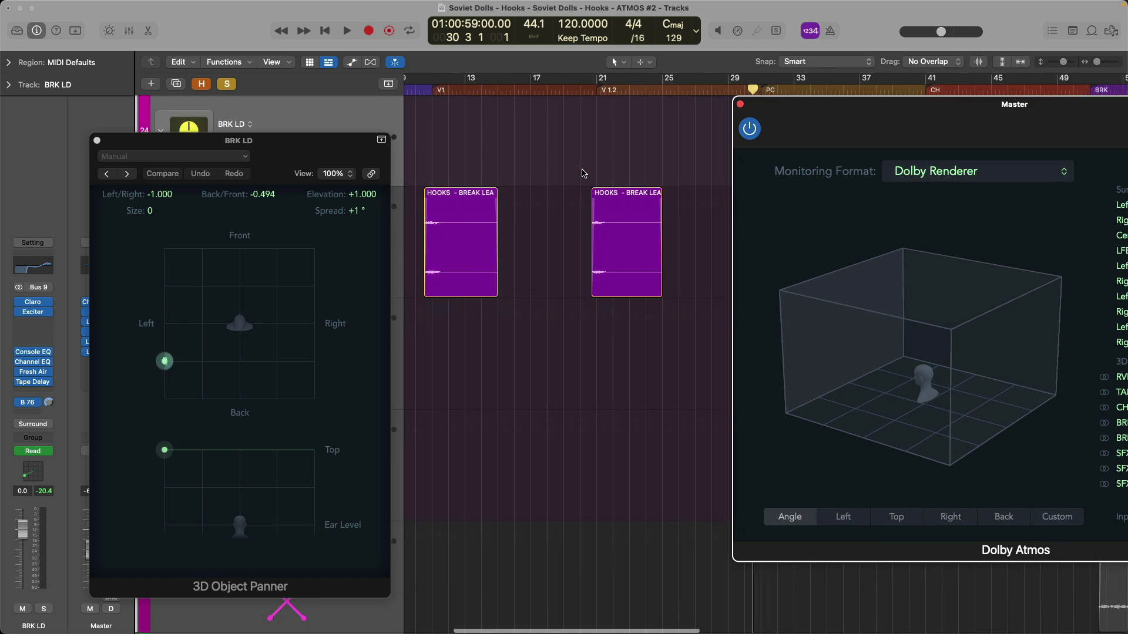
key(space)
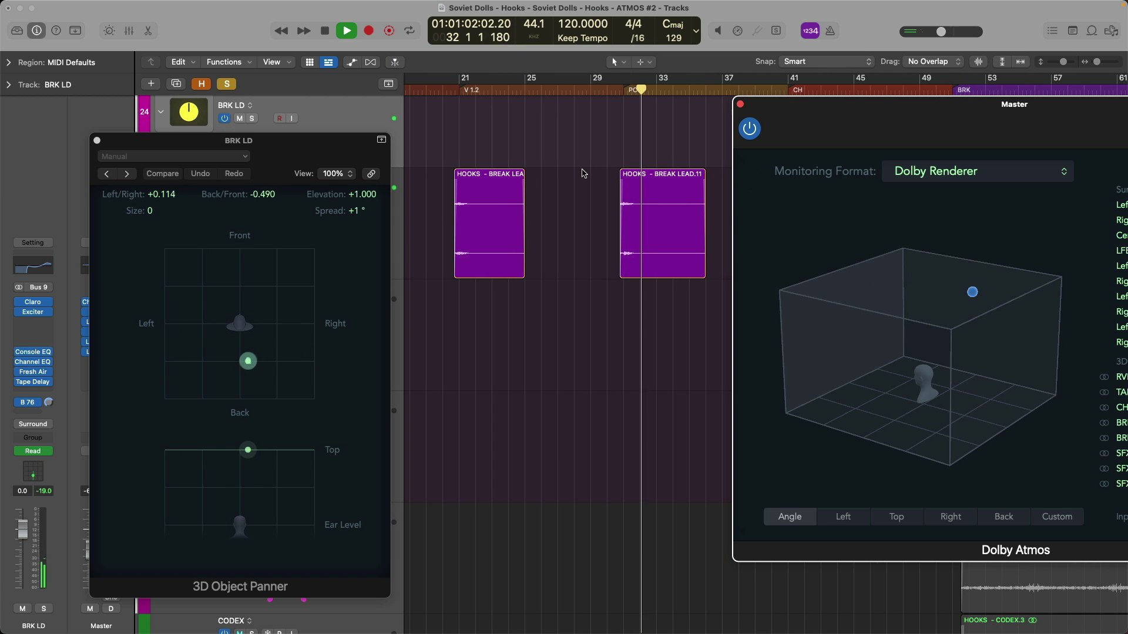
key(space)
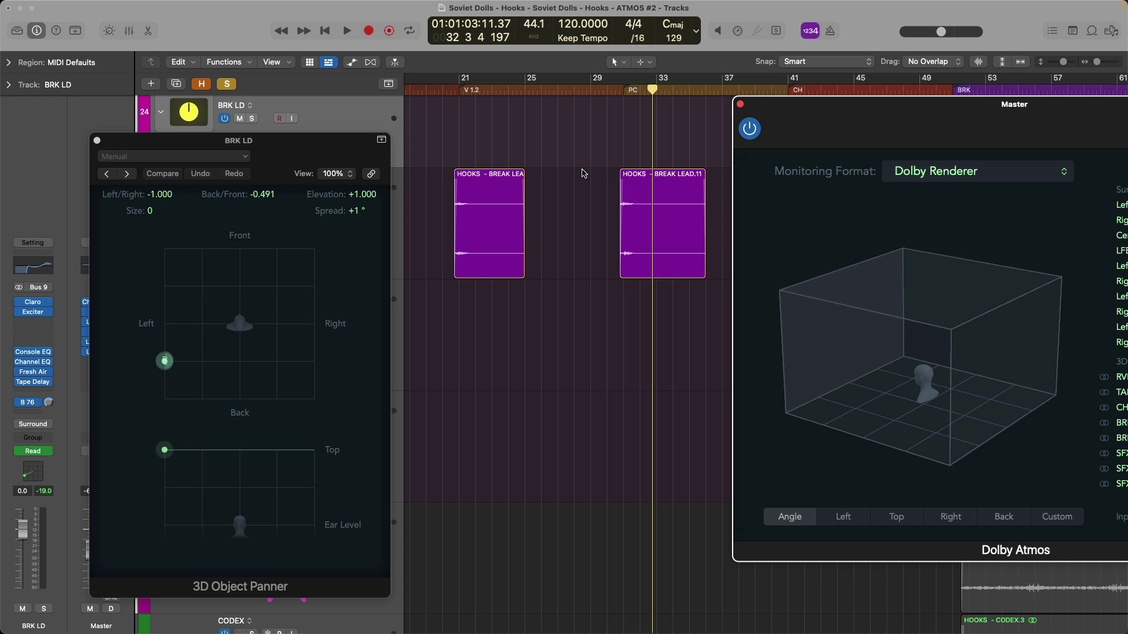
- Unsolo BRK LEAD, audition its panning, then close the panner windows and zoom out fully
key(v)
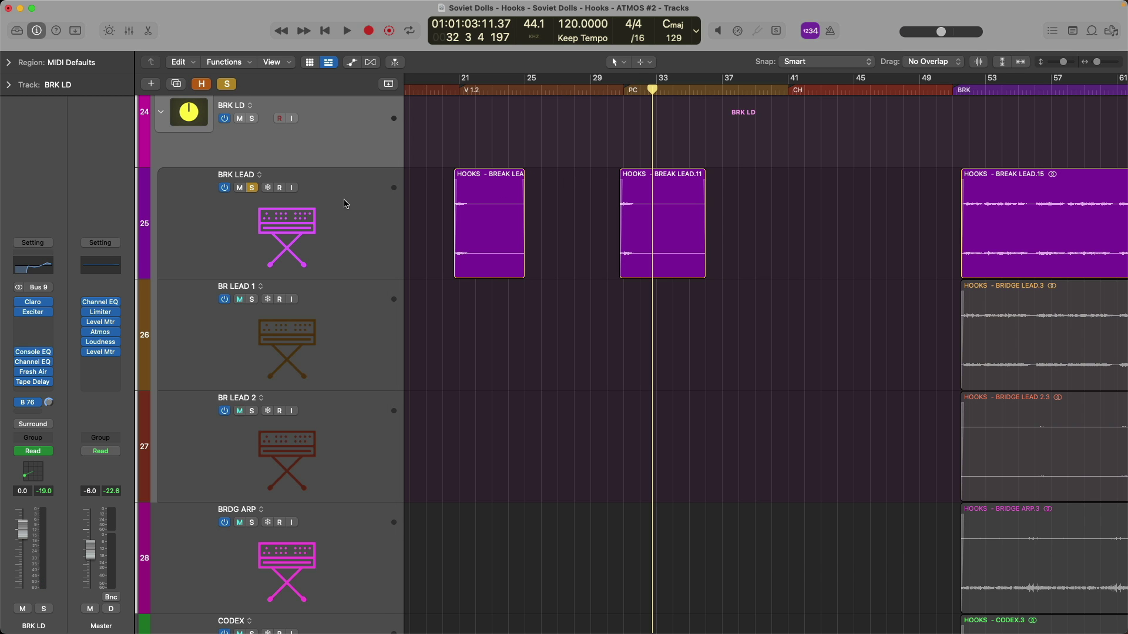
click(251, 188)
key(v)
key(space)
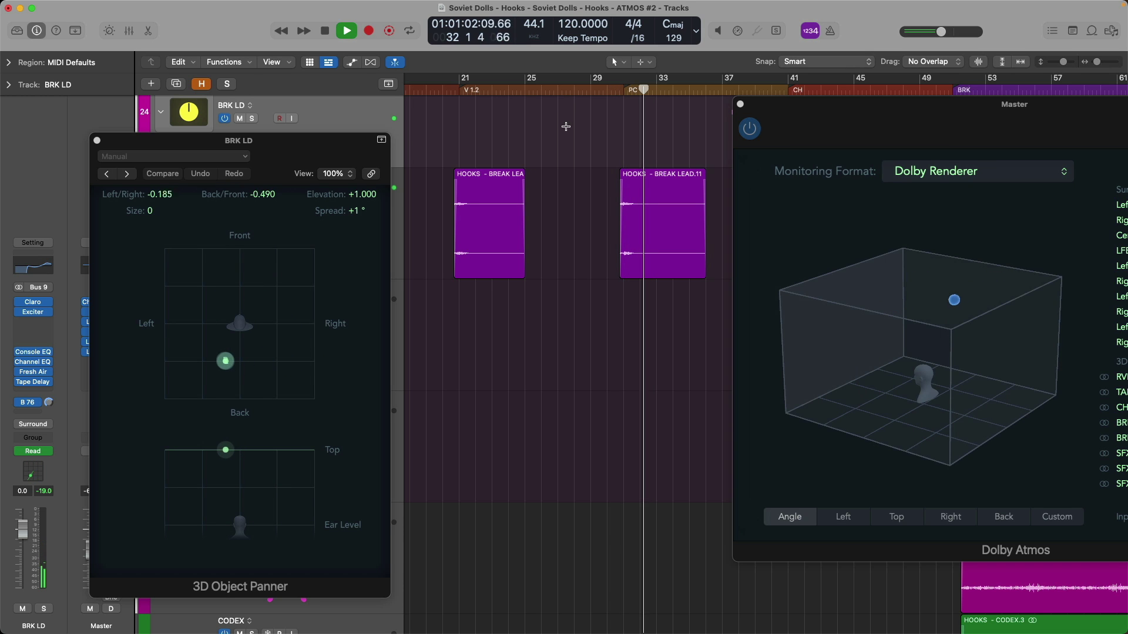
key(space)
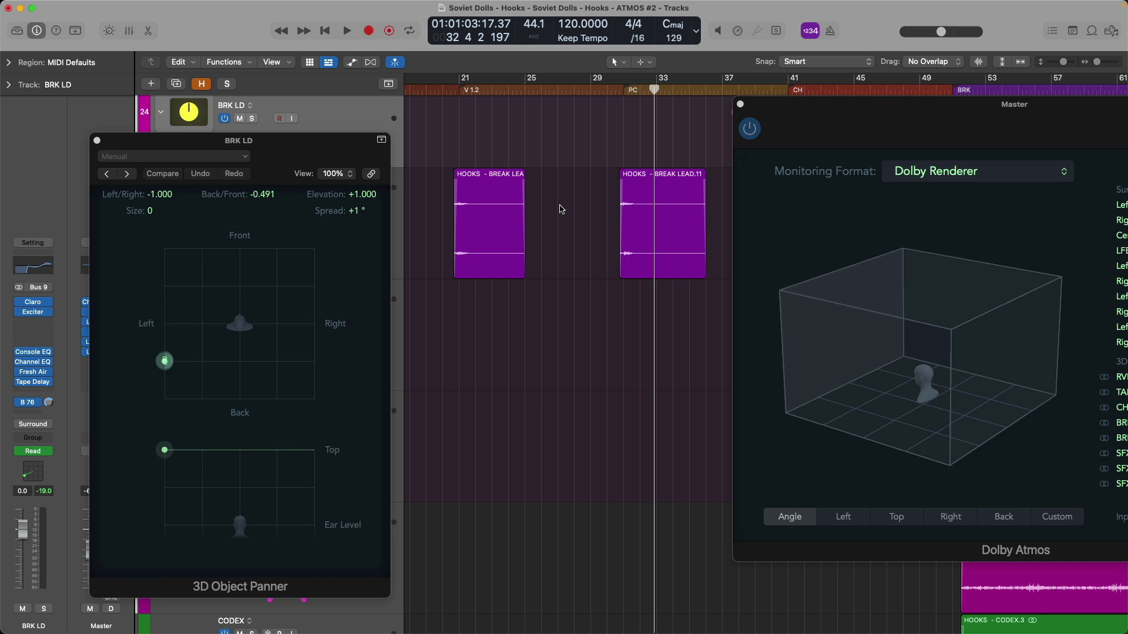
key(v)
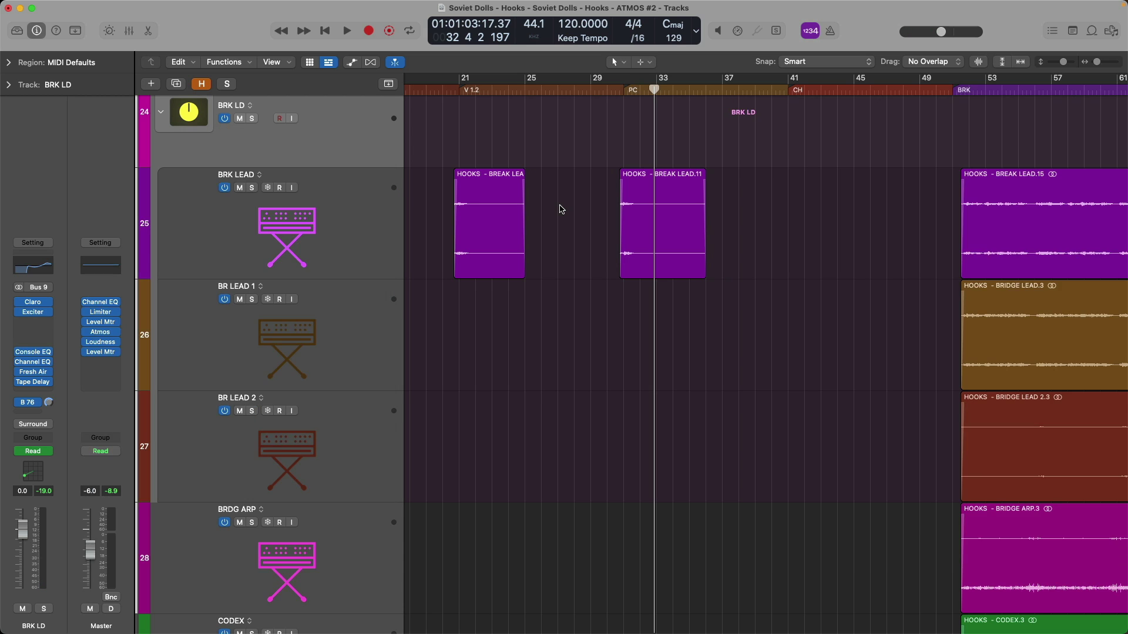
ctrl+alt+click(564, 219)
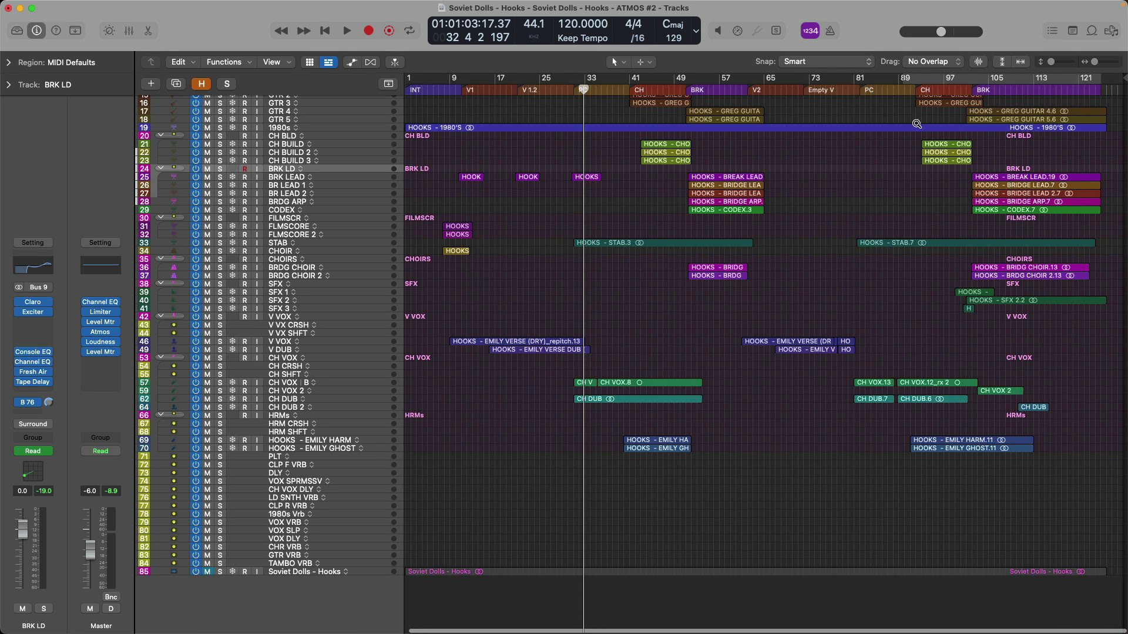
- Zoom into bars 89–109 and place the playhead at bar 99
drag(892, 120, 998, 241)
scroll(873, 194, up, 10)
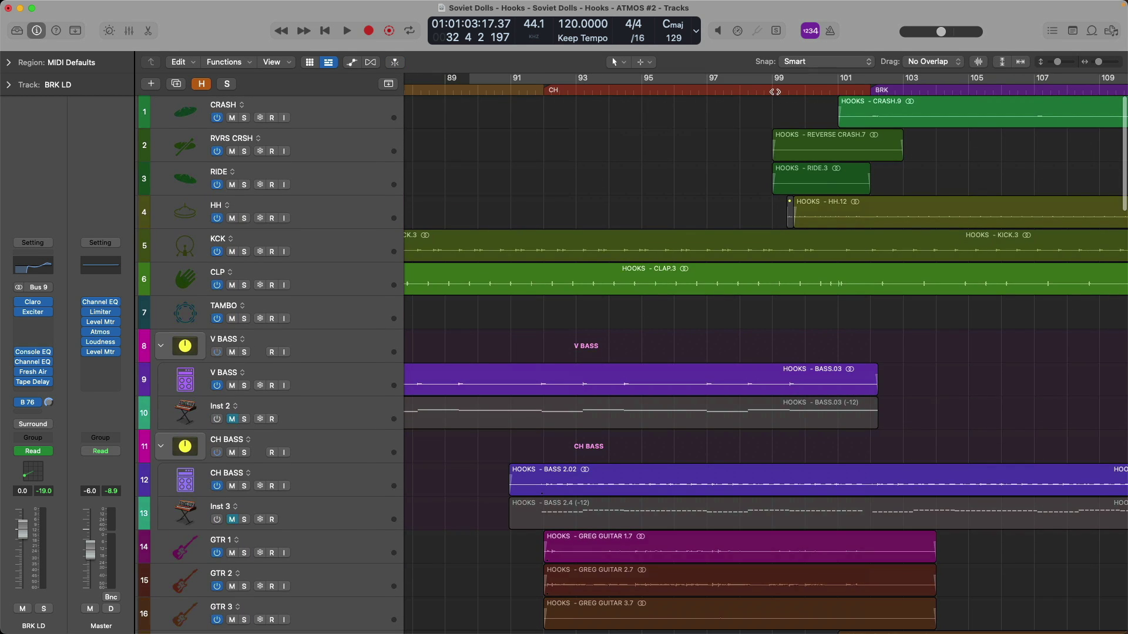
click(774, 90)
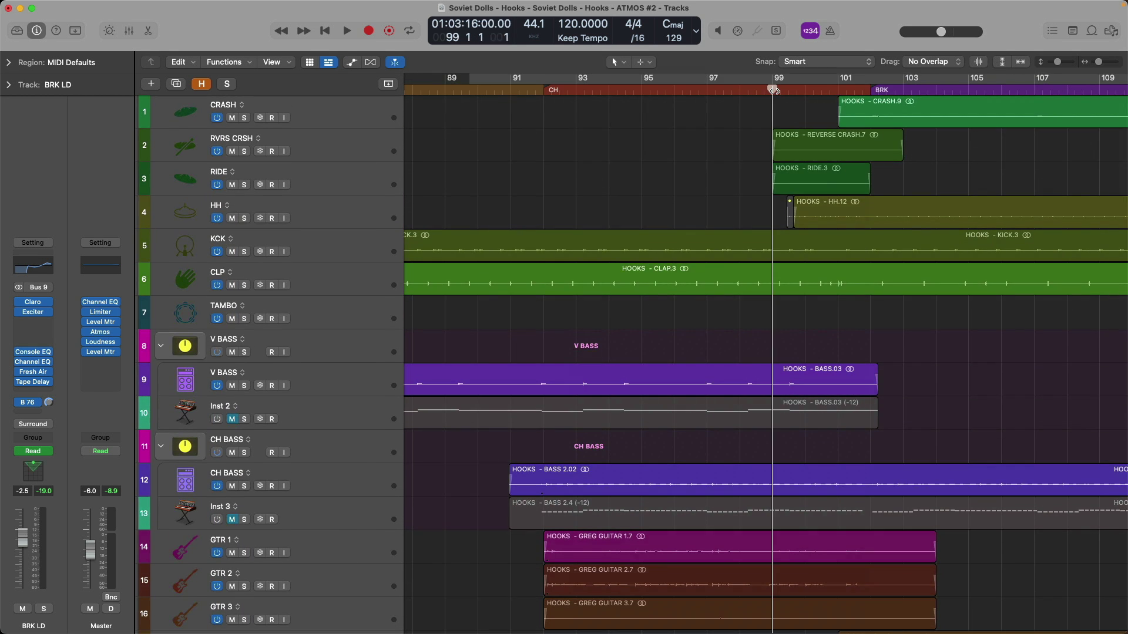
- Solo RVRS CRSH, RIDE, HH, CRASH, KCK, CLP and SFX 1, 2 and 3
click(245, 152)
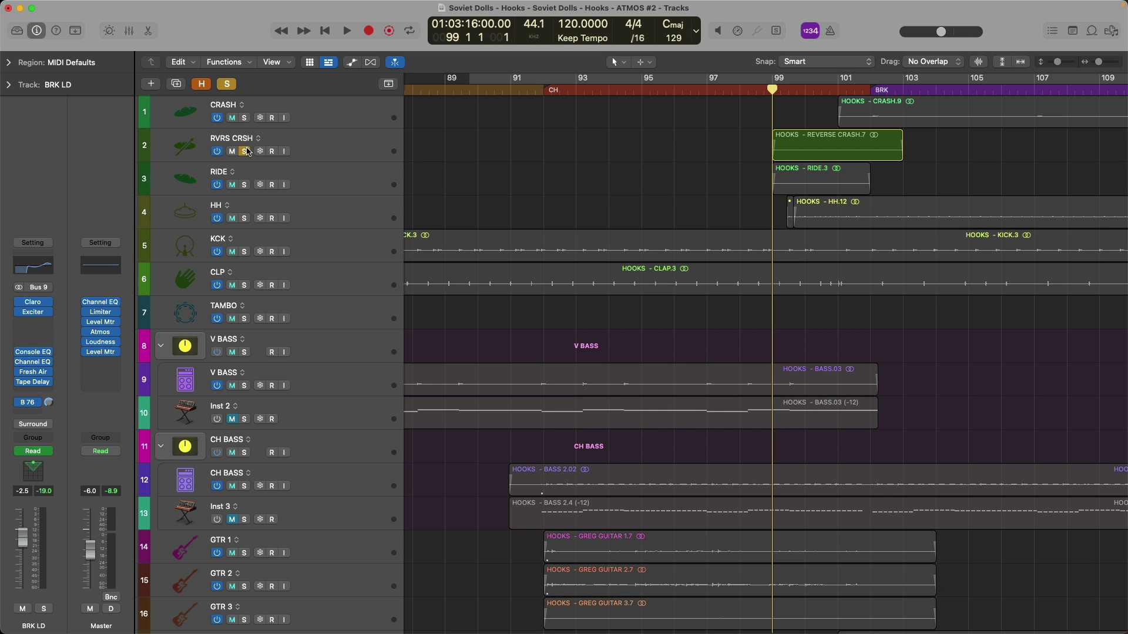
click(244, 185)
click(245, 219)
click(327, 187)
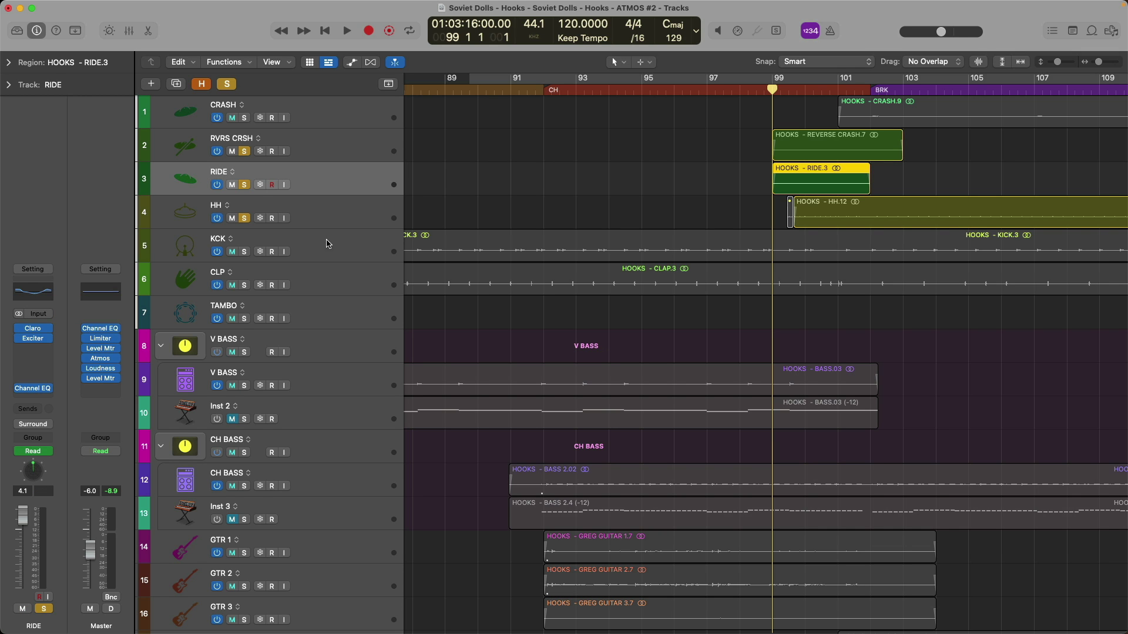
scroll(533, 171, right, 5)
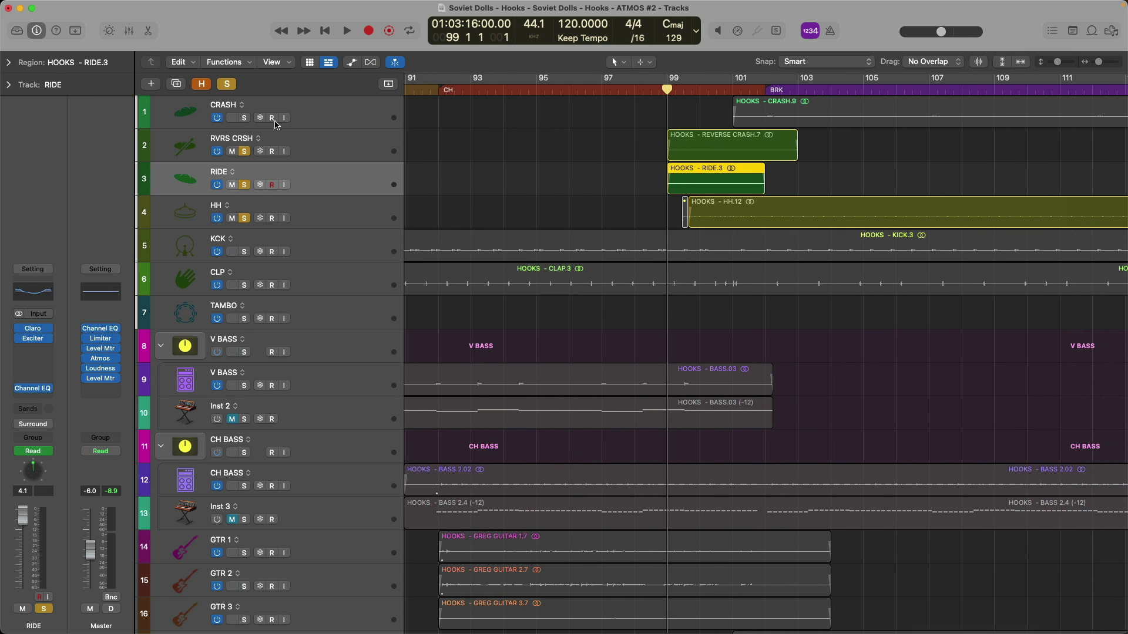
click(245, 118)
drag(245, 251, 240, 285)
scroll(617, 302, down, 15)
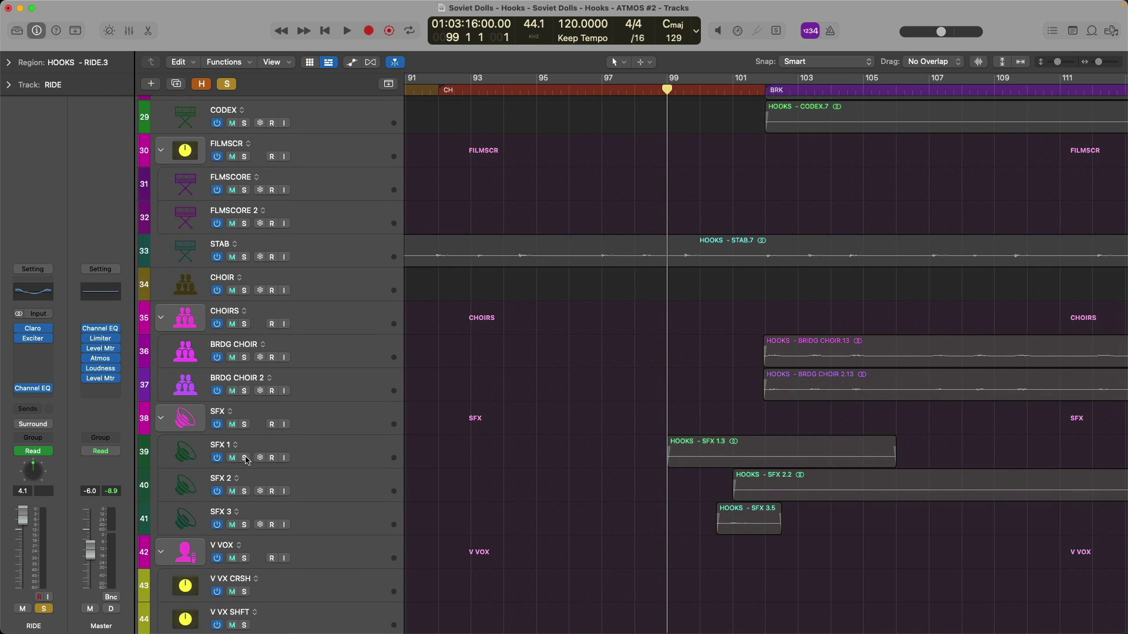
drag(244, 458, 245, 522)
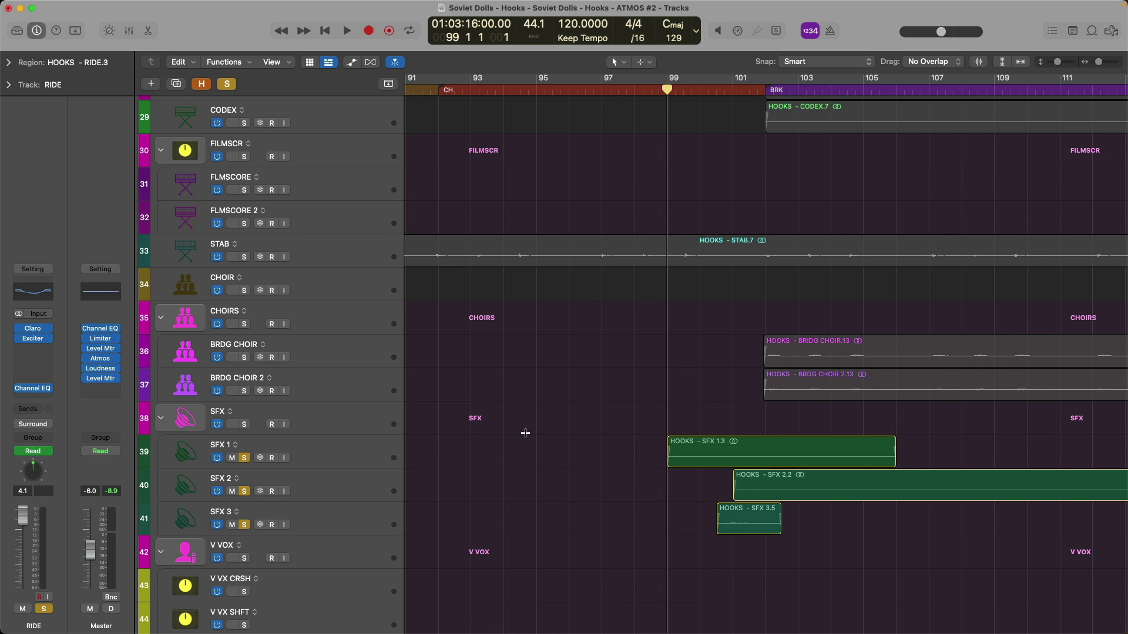
key(2)
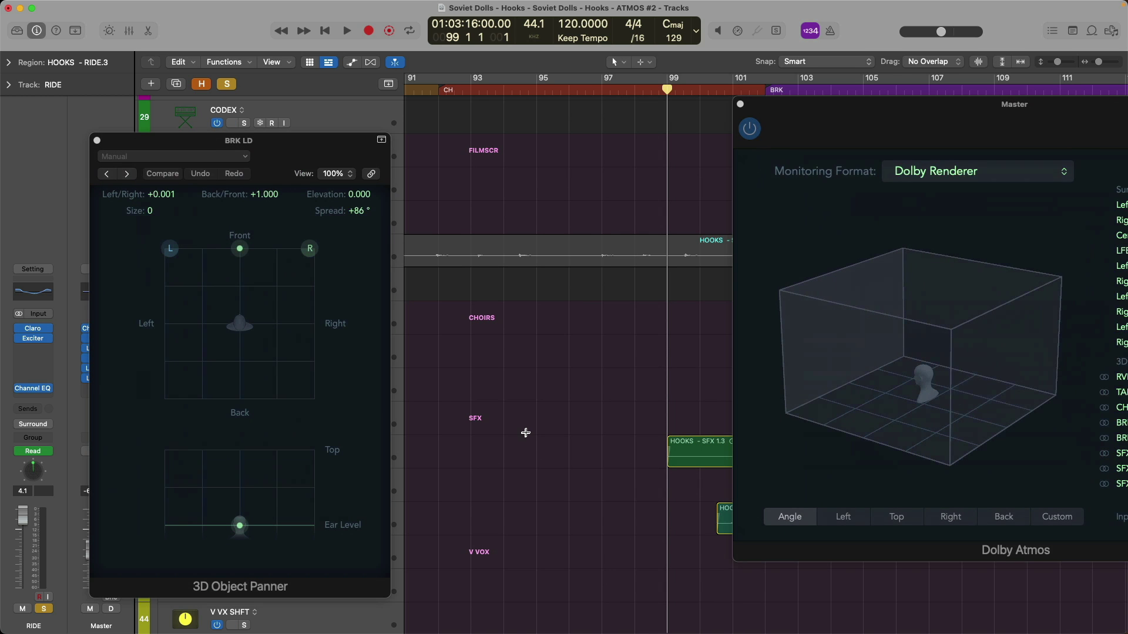
drag(946, 139, 342, 98)
click(97, 140)
key(space)
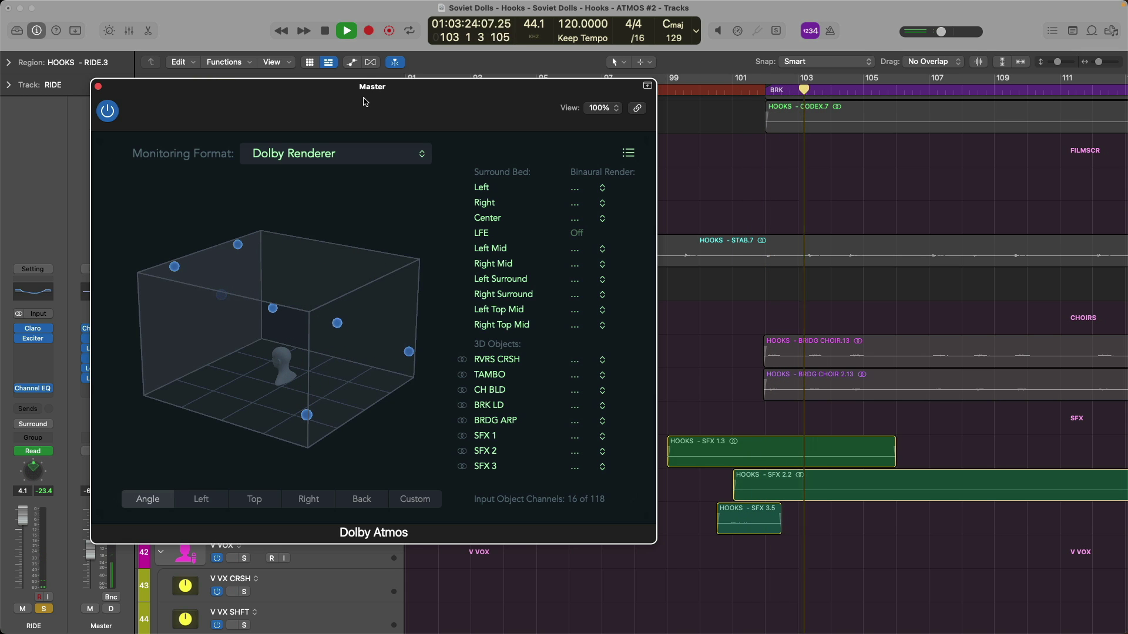
key(space)
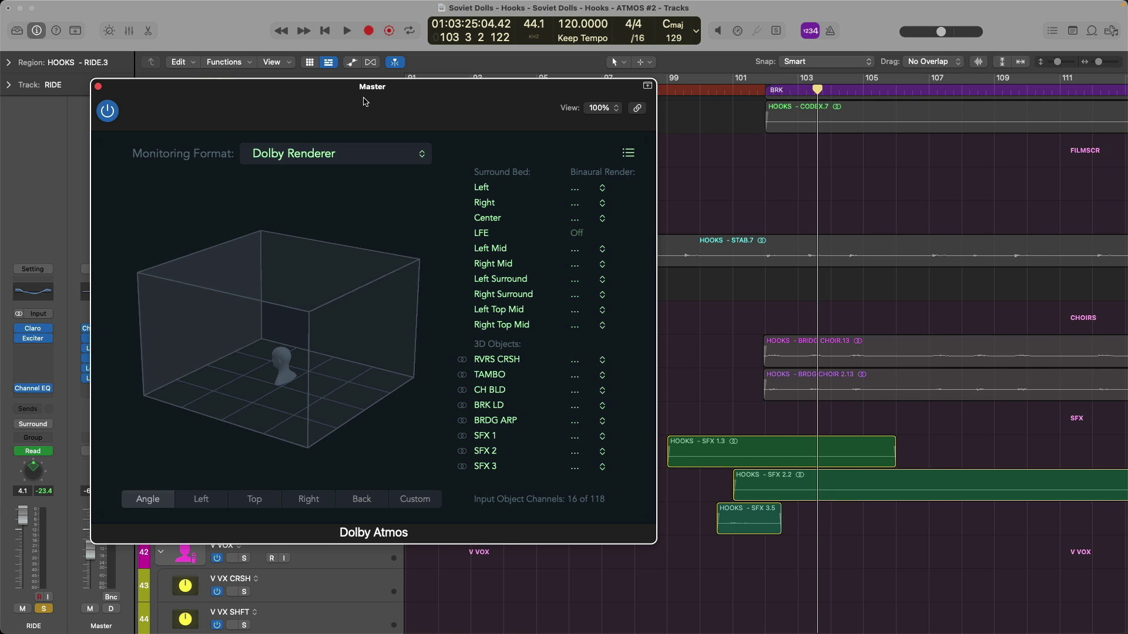
key(super+w)
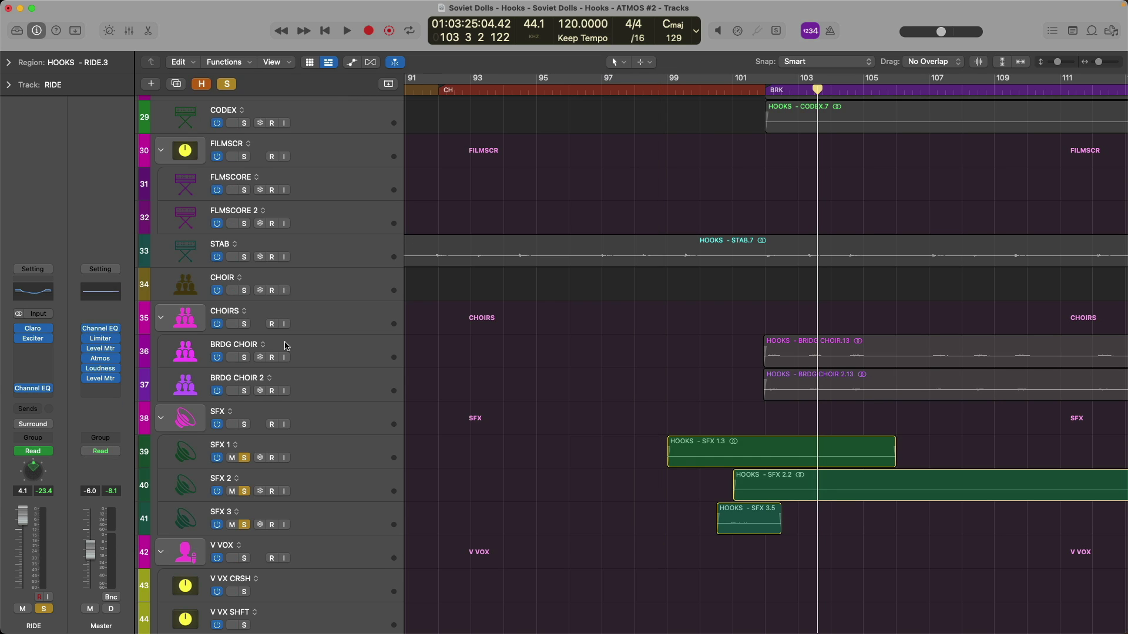
- Clear all solos and zoom into bars 87–108 around the bass tracks
click(246, 458)
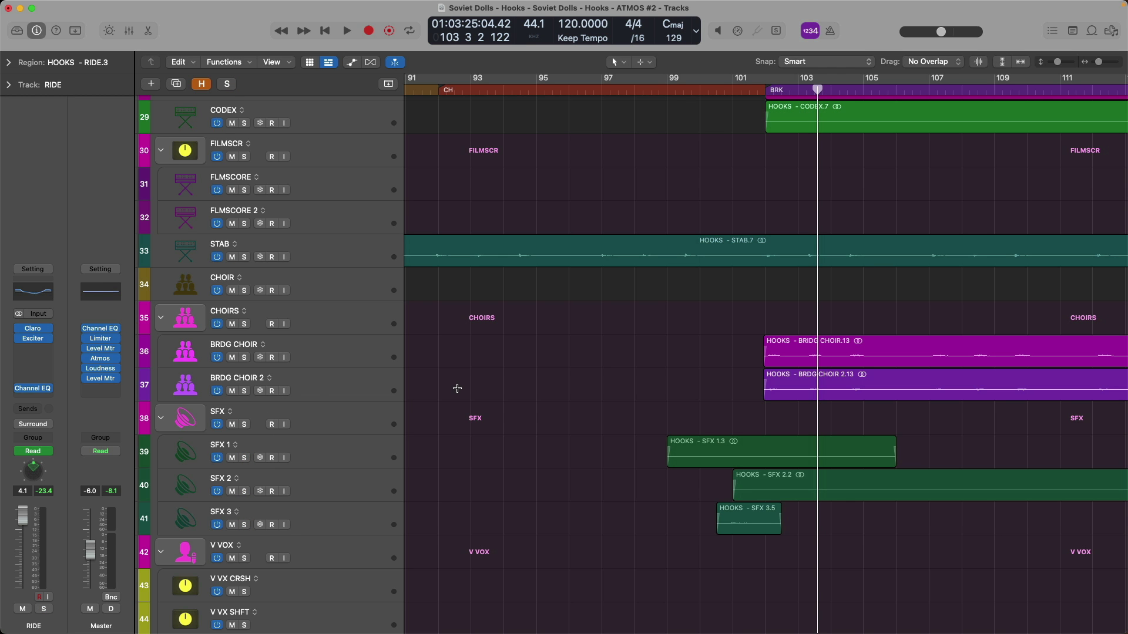
key(z)
drag(888, 148, 1011, 255)
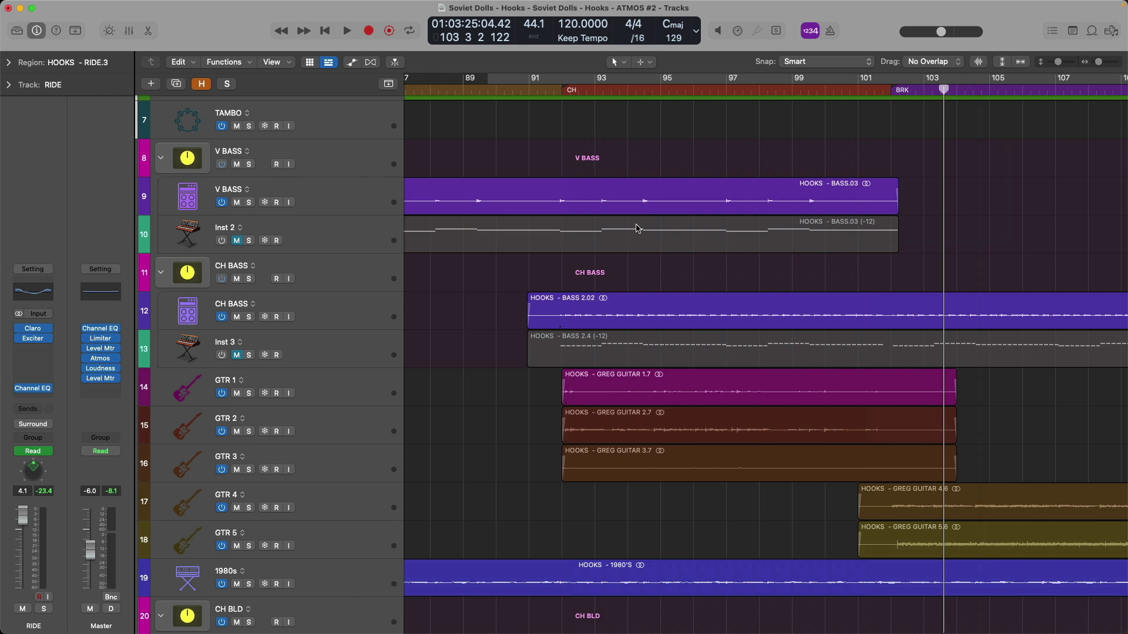
- Select the V BASS, KCK, CLP and V VOX tracks in turn
click(350, 205)
scroll(582, 290, up, 6)
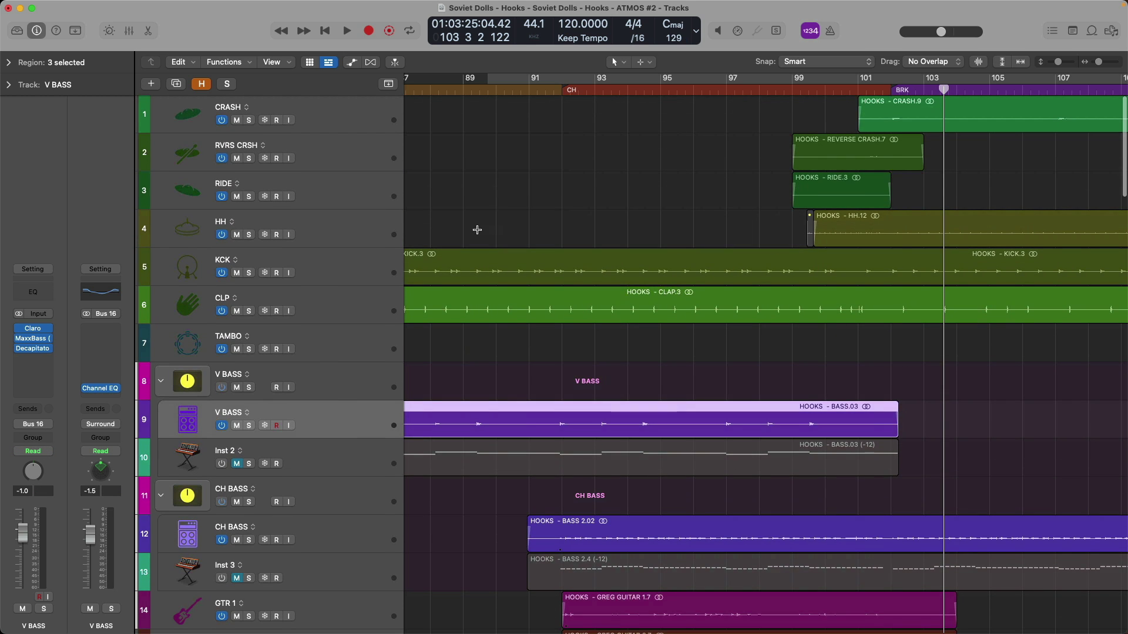
click(386, 259)
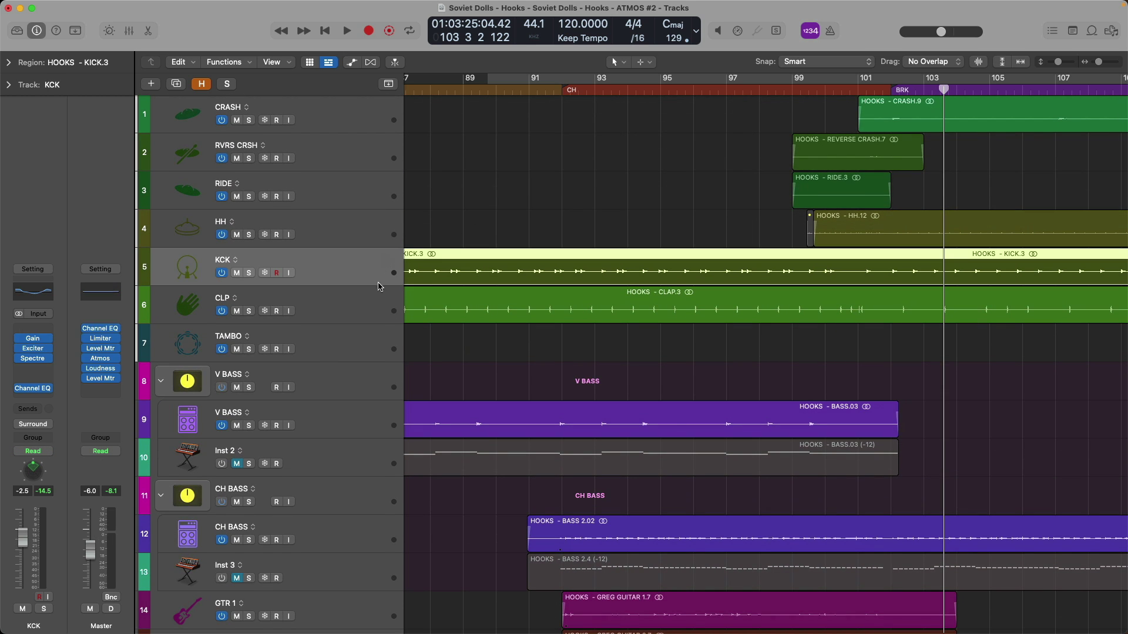
click(377, 300)
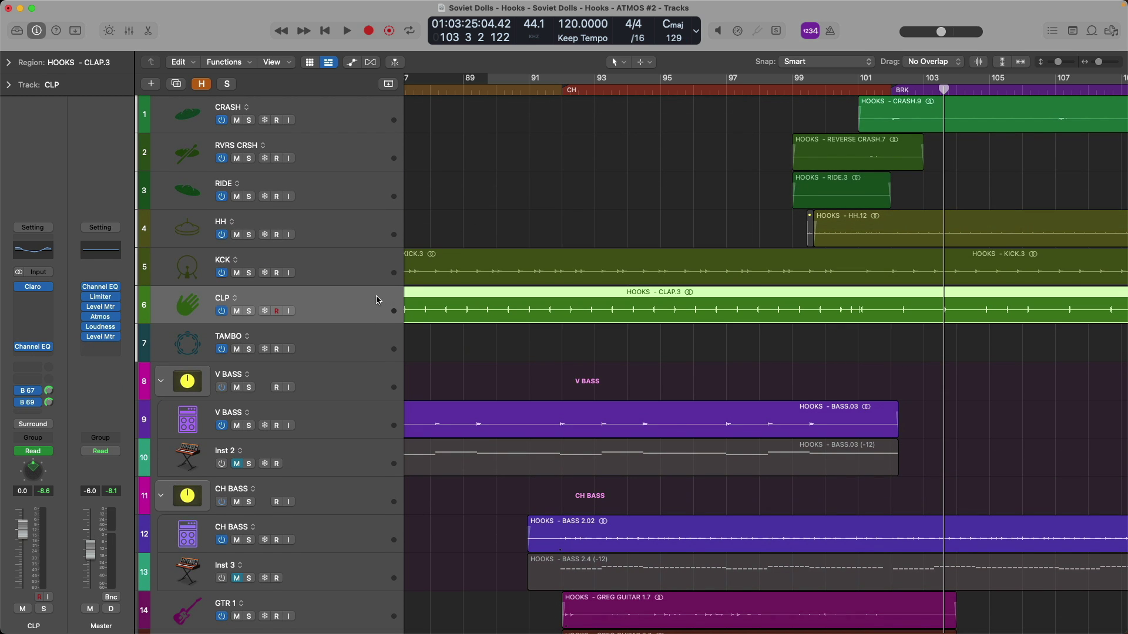
scroll(376, 301, down, 12)
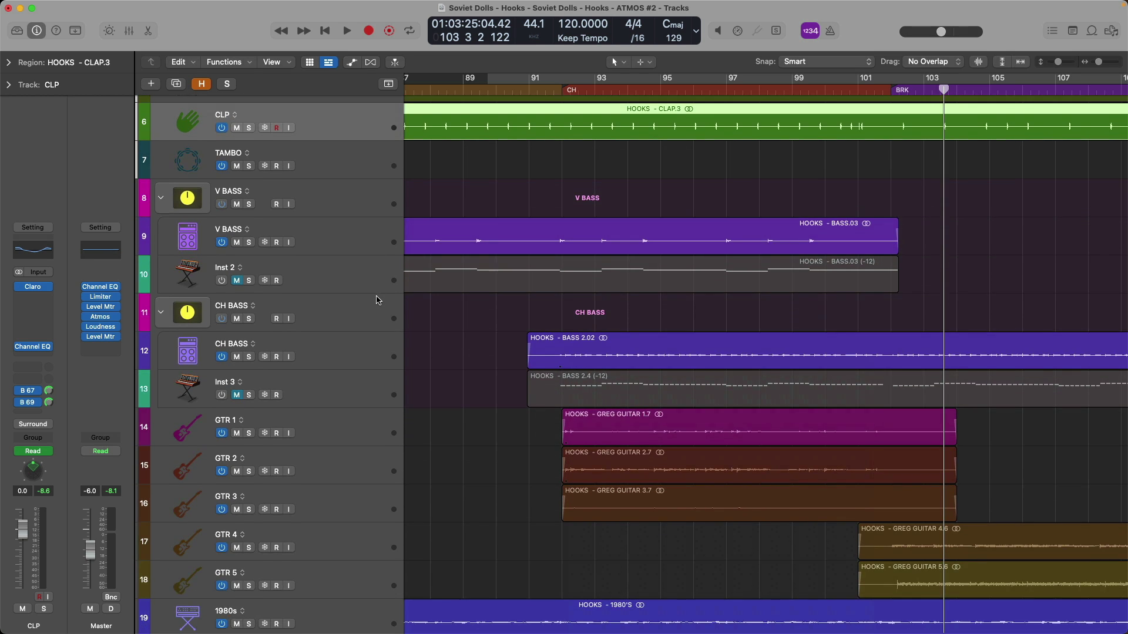
scroll(522, 310, down, 12)
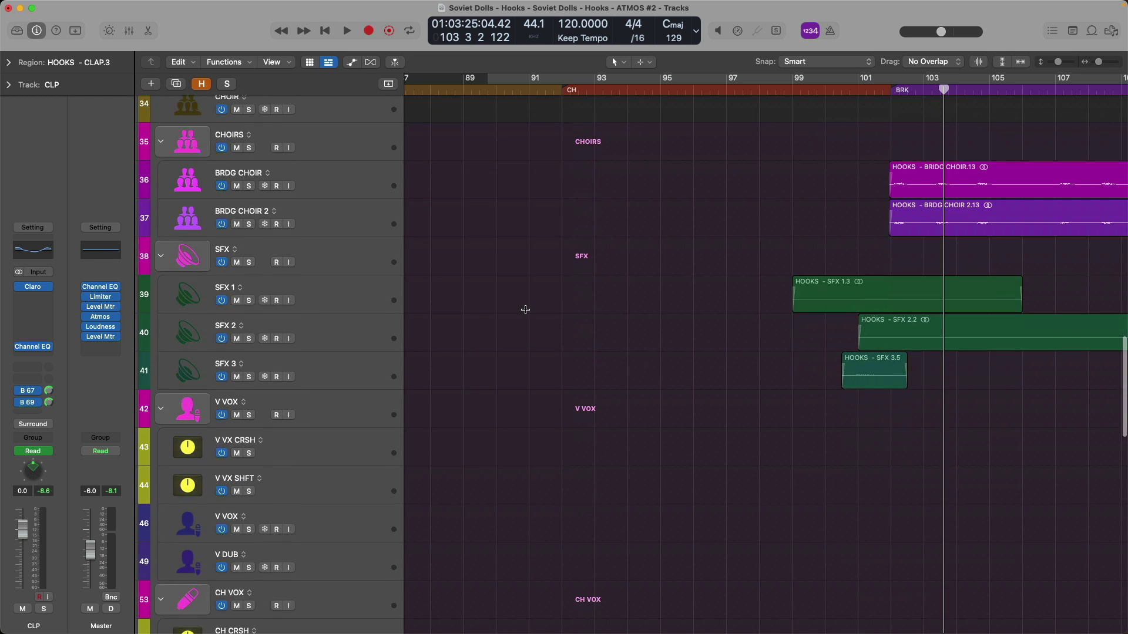
click(388, 408)
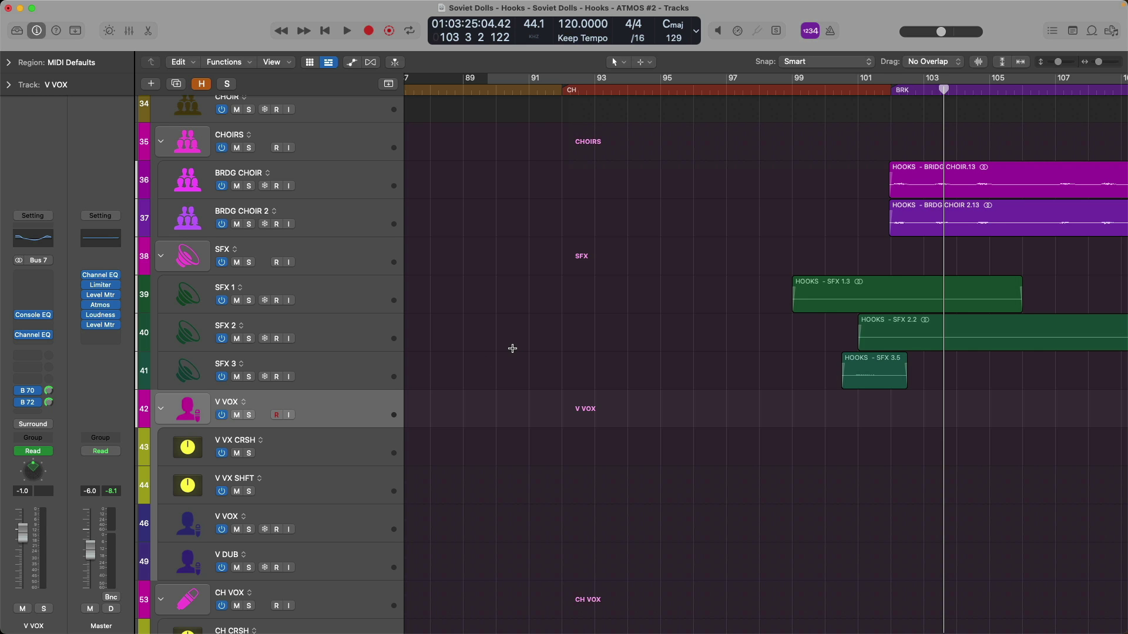
- Solo V VOX and CH VOX, then CRASH, RVRS CRSH, RIDE and HH
click(250, 416)
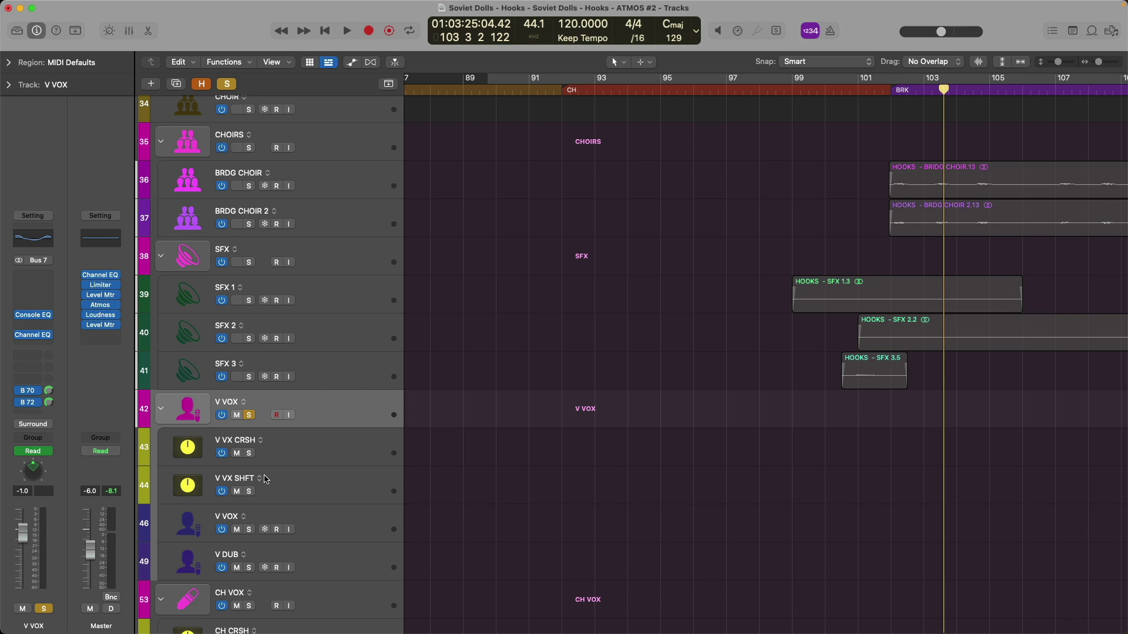
click(249, 605)
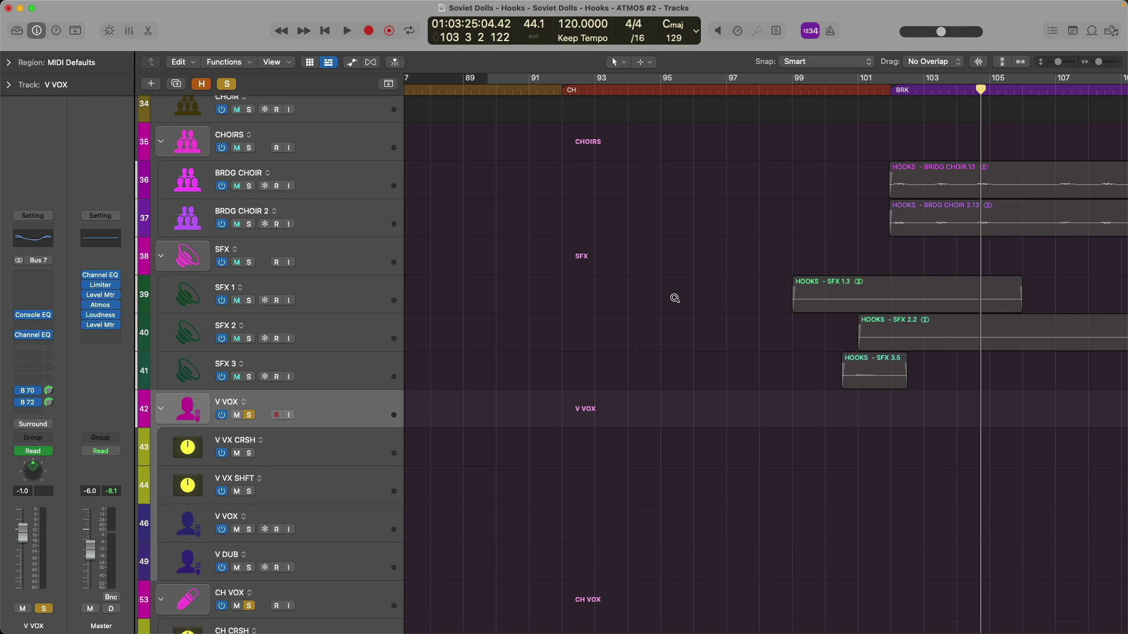
key(z)
drag(220, 100, 221, 190)
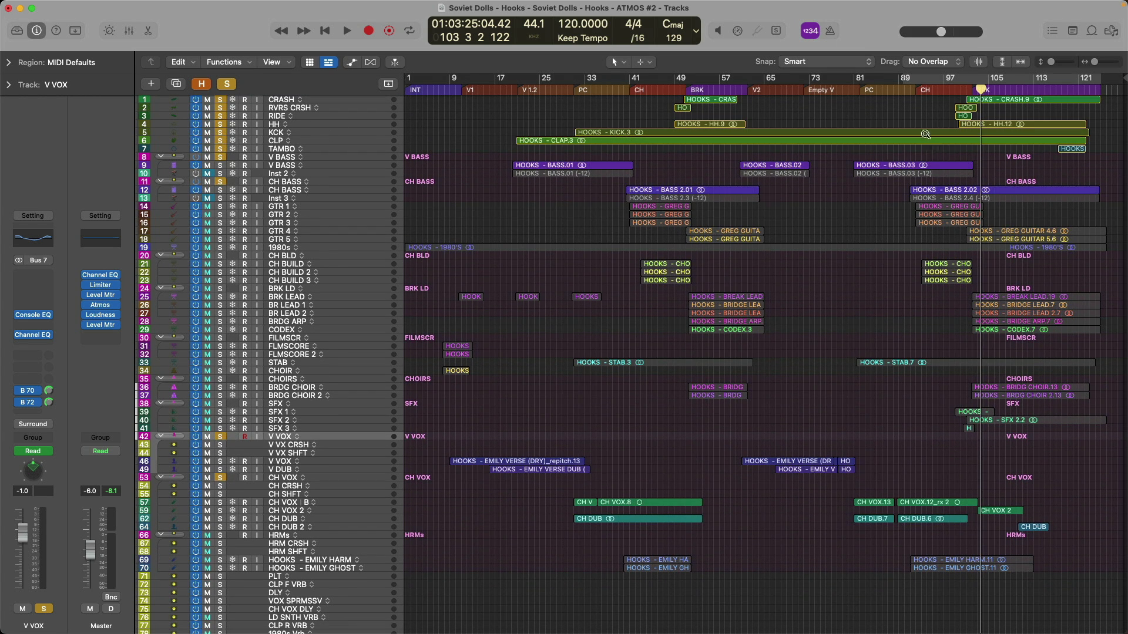
- Zoom into bars 90–128 and play briefly from the CH section start
drag(920, 126, 1123, 251)
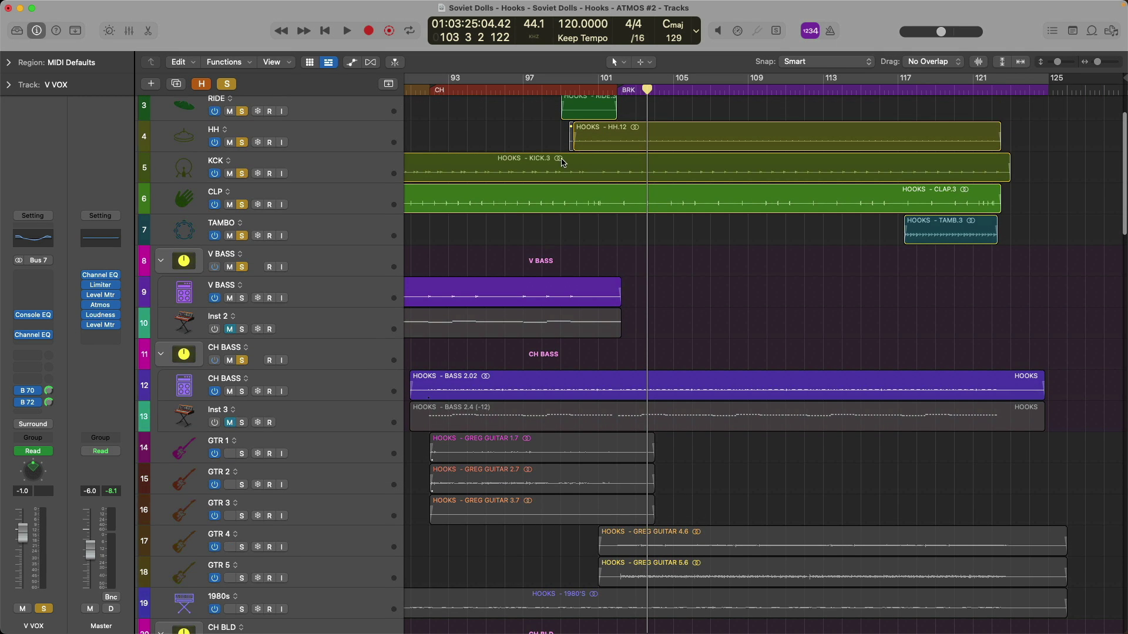
click(430, 92)
key(space)
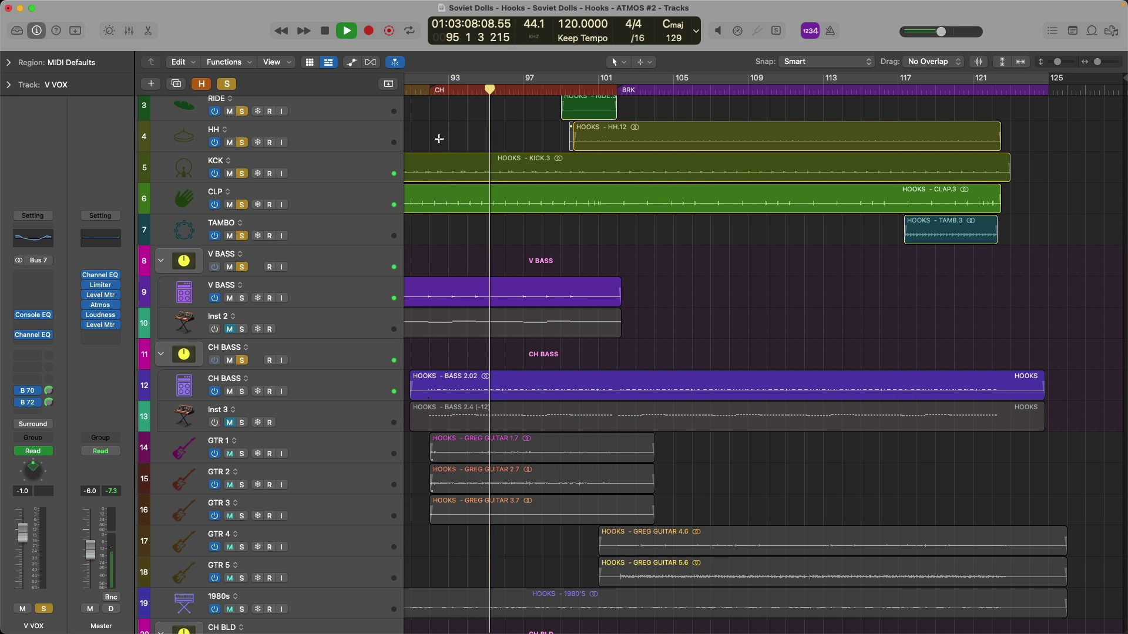
key(space)
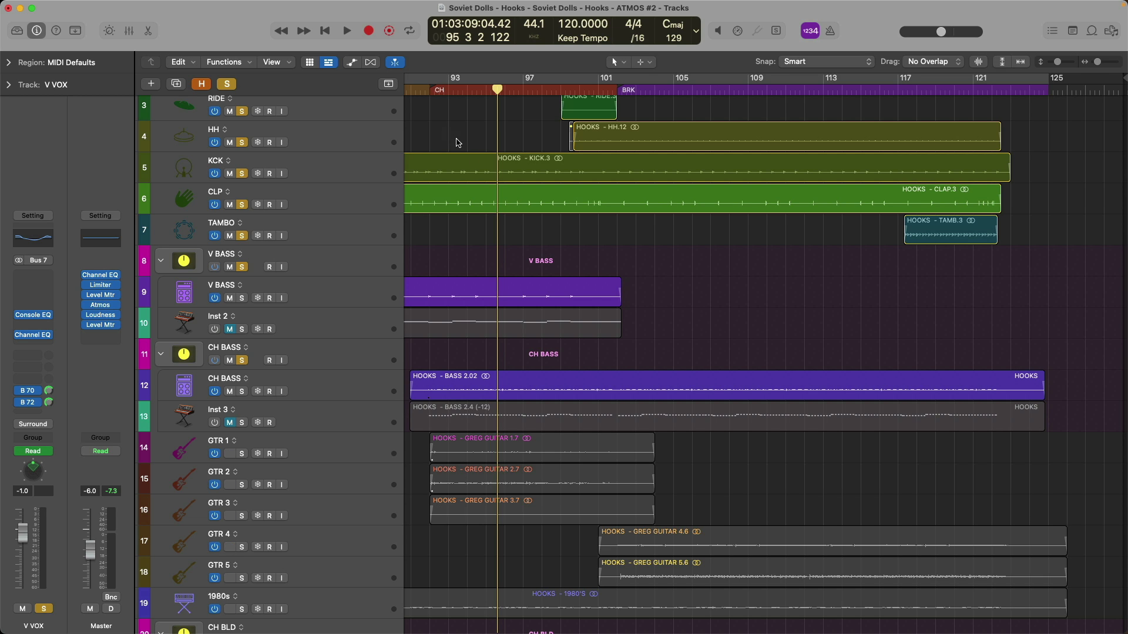
- Solo the CH BLD folder plus the GTR 4 and GTR 5 tracks
scroll(477, 158, down, 5)
scroll(576, 384, down, 2)
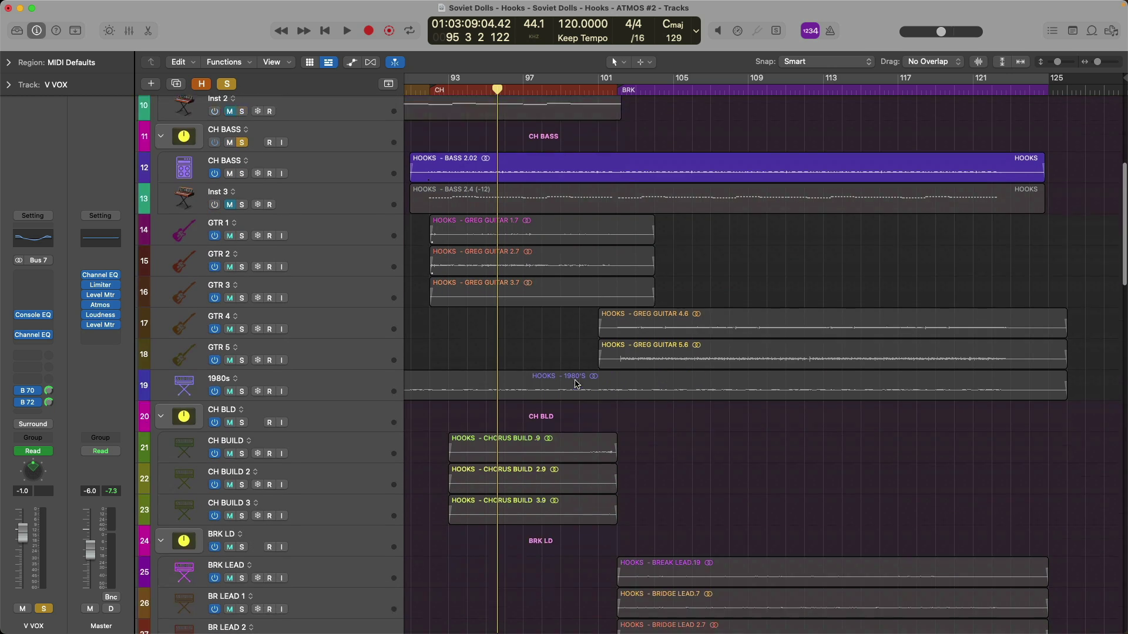
scroll(576, 384, down, 1)
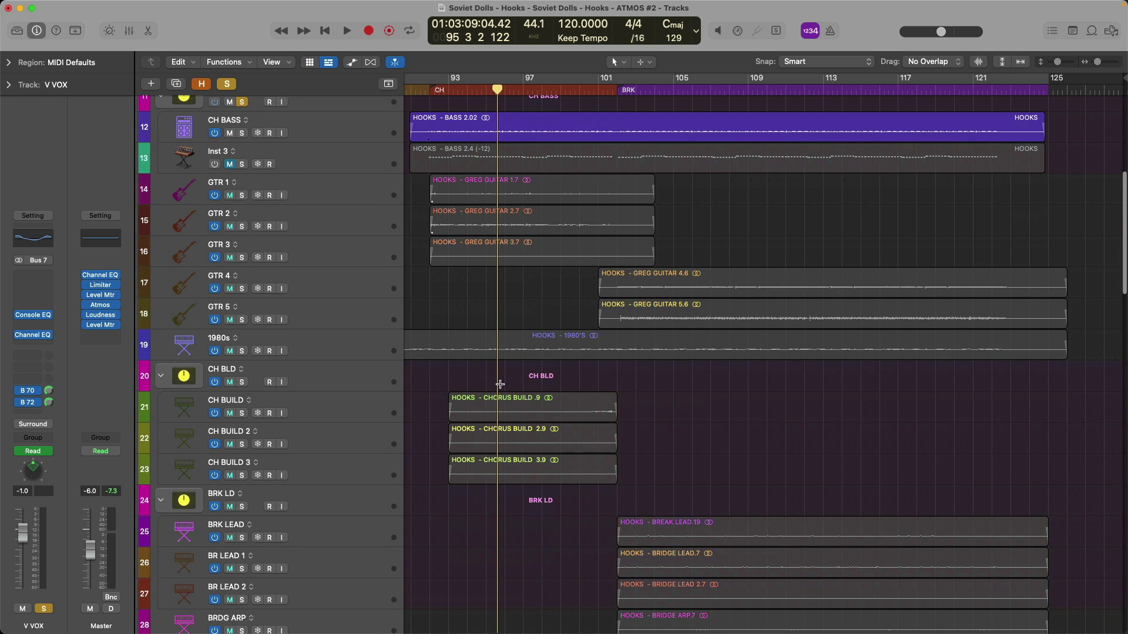
click(242, 382)
drag(242, 289, 243, 317)
- Start playback from the BRK marker at bar 102 with GTR 4 and GTR 5 selected
click(615, 90)
click(363, 283)
click(356, 321)
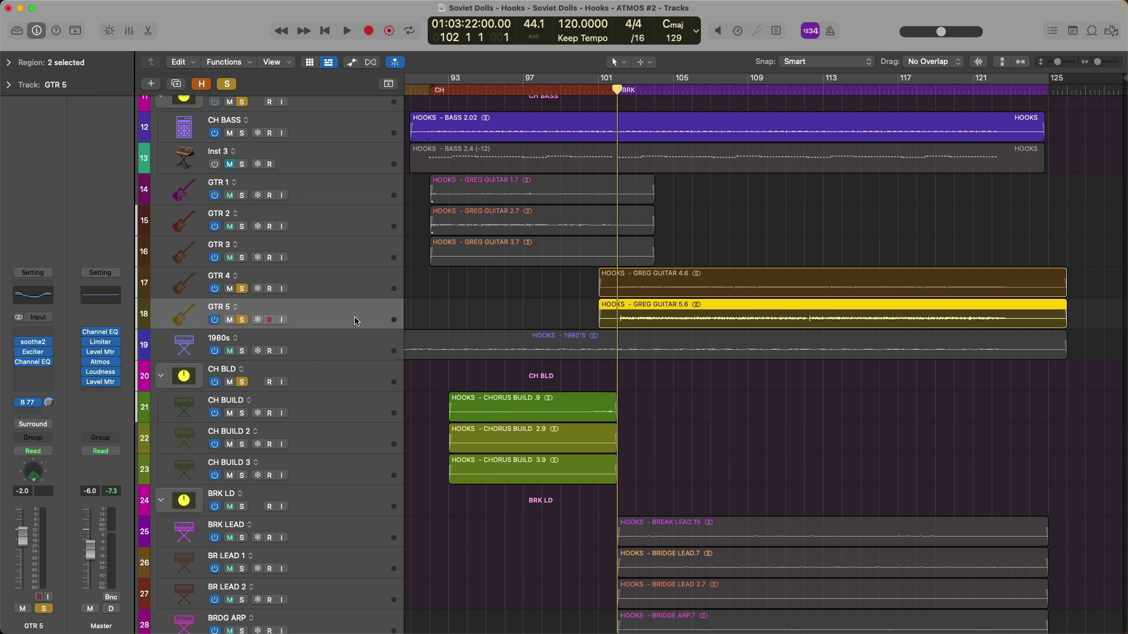
key(space)
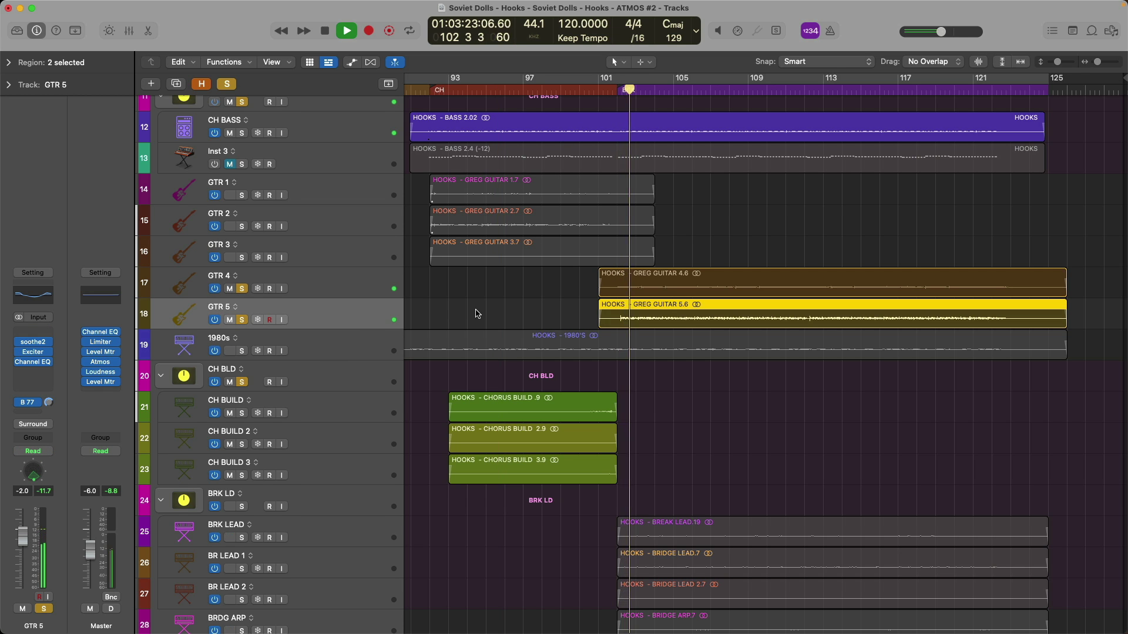
- Solo the BRK LD folder while the break plays
scroll(479, 314, down, 3)
scroll(480, 312, down, 2)
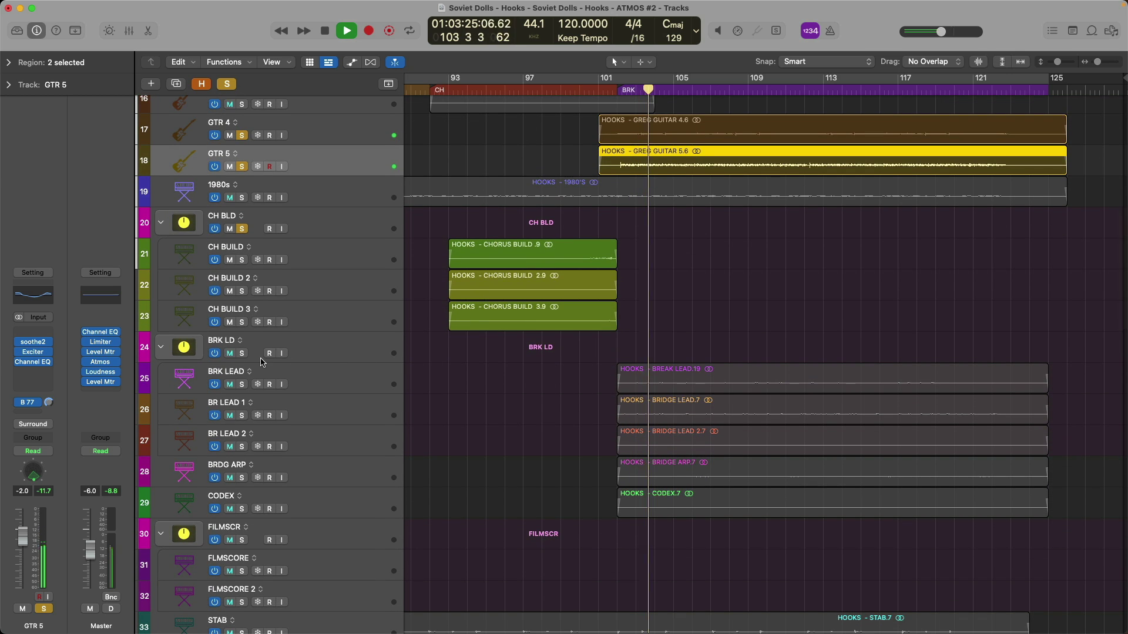
click(242, 353)
scroll(296, 365, down, 1)
click(309, 372)
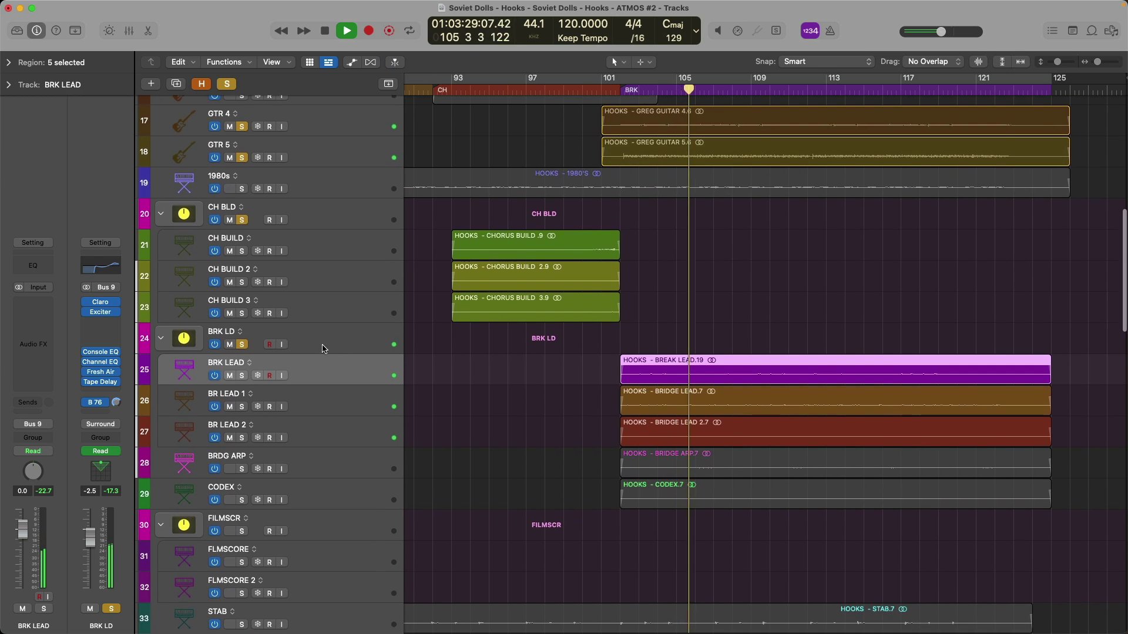
click(323, 348)
- Solo the STAB track and then the CHOIRS folder
scroll(329, 359, down, 5)
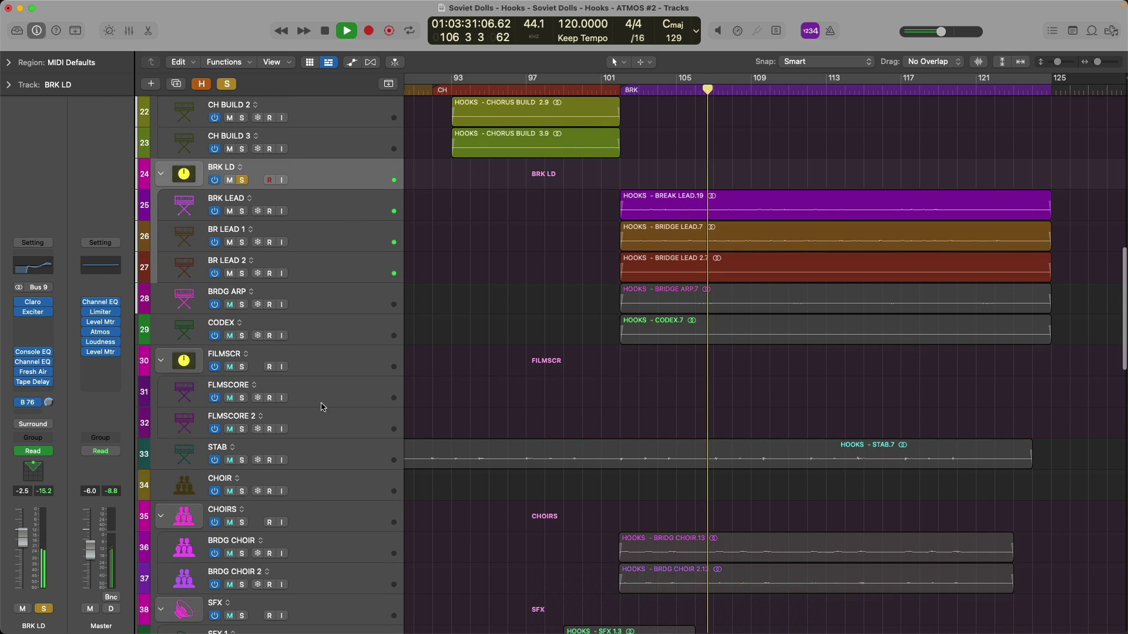
click(243, 461)
click(313, 452)
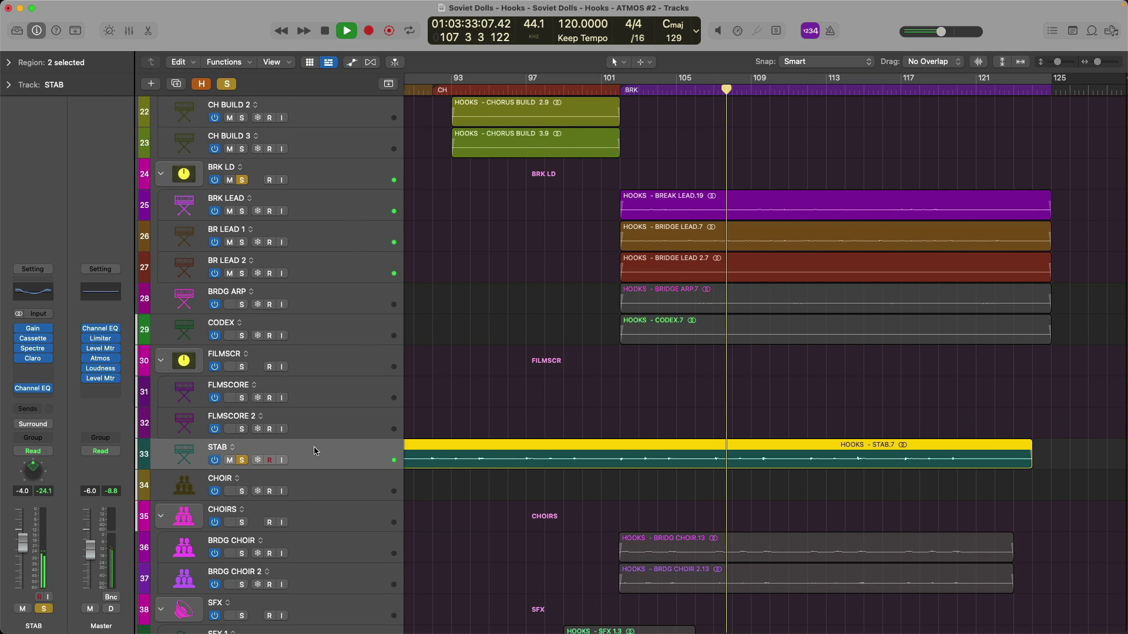
scroll(335, 449, down, 1)
scroll(335, 449, down, 7)
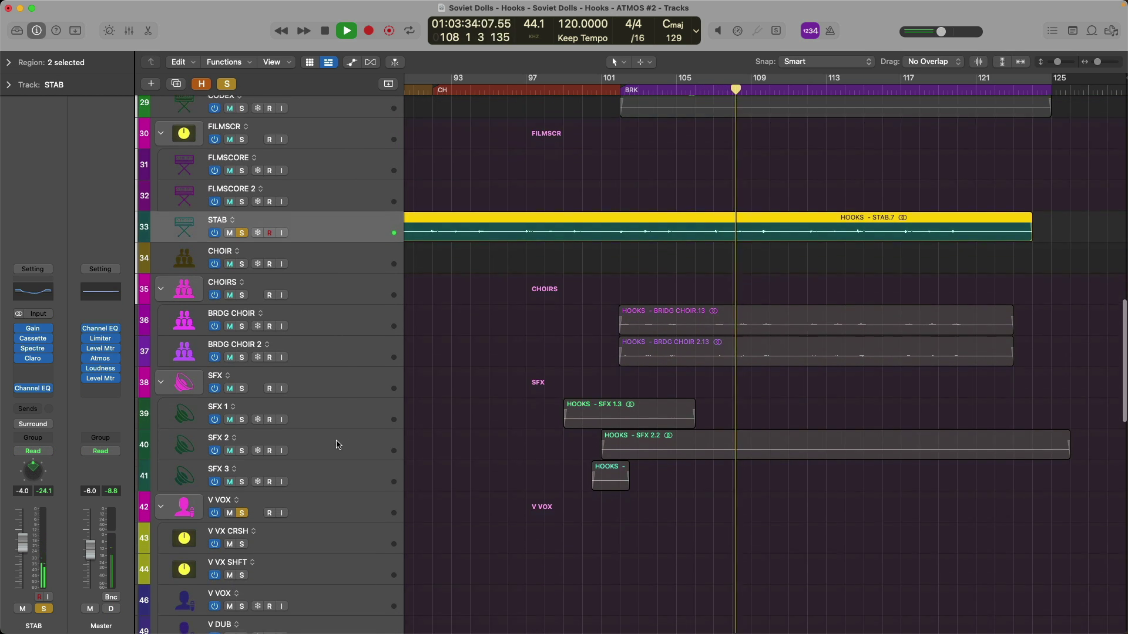
click(288, 291)
key(s)
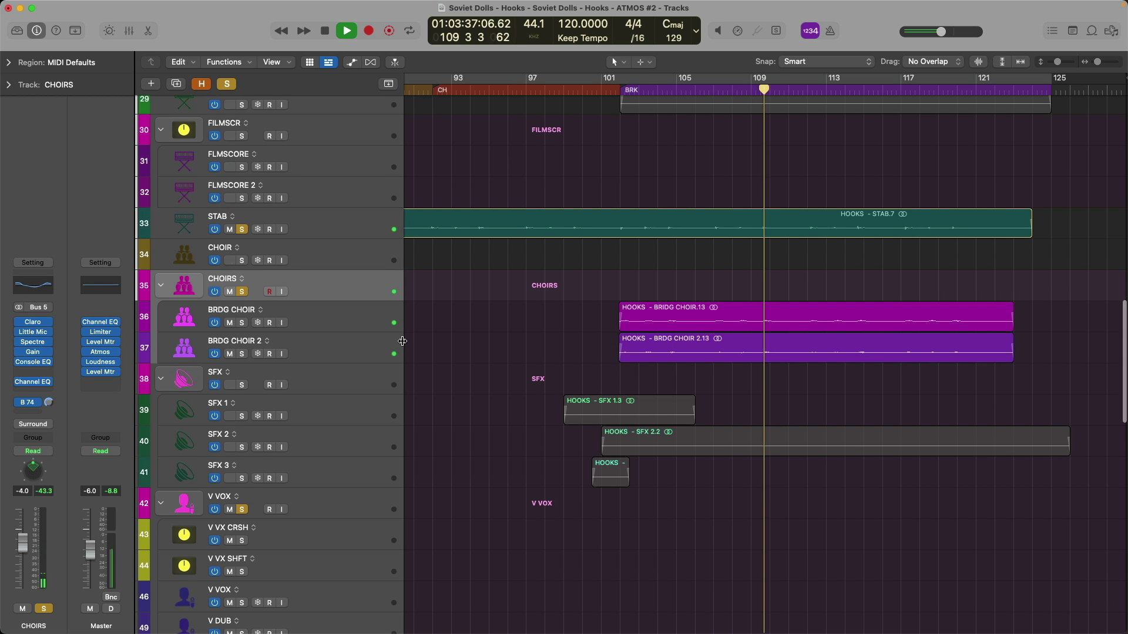
- Stop playback and clear every solo
scroll(402, 345, down, 1)
scroll(327, 390, down, 2)
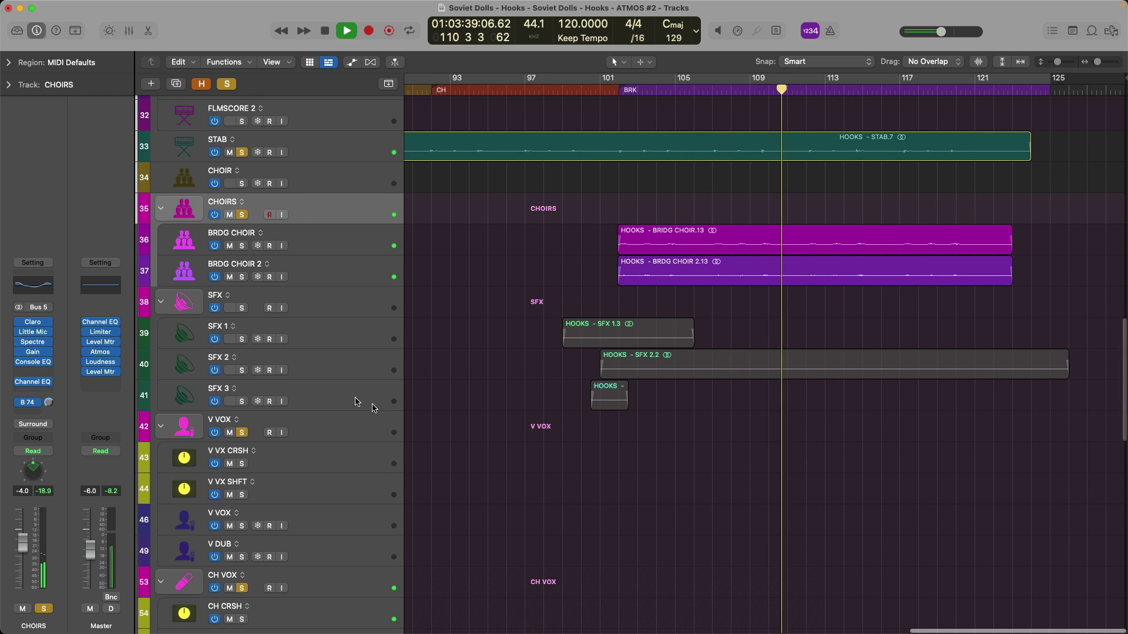
key(space)
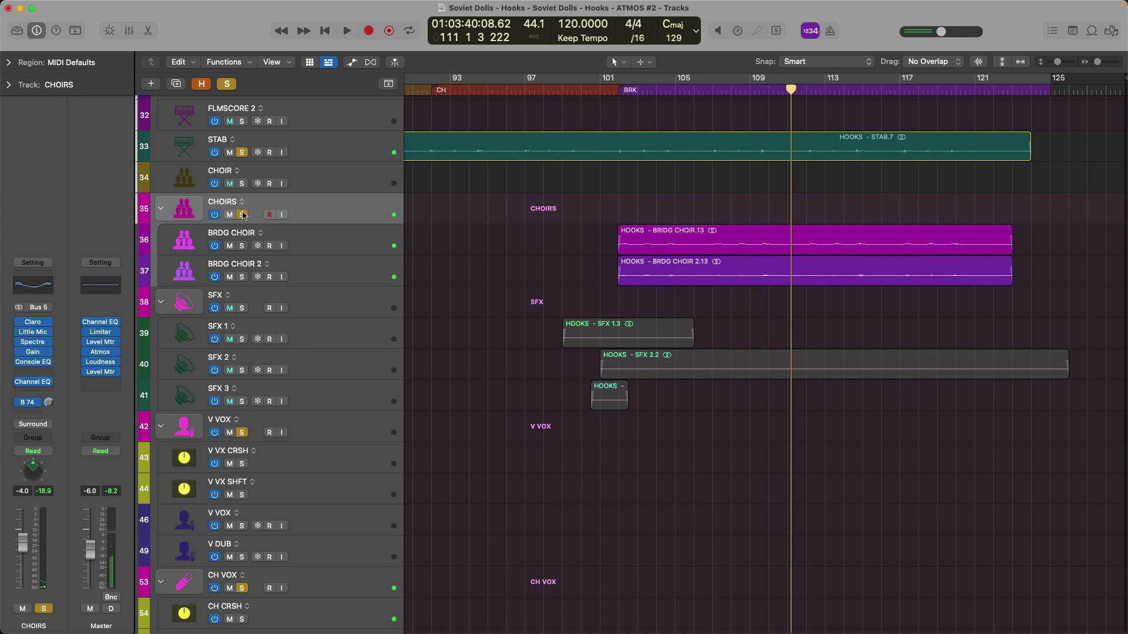
click(242, 214)
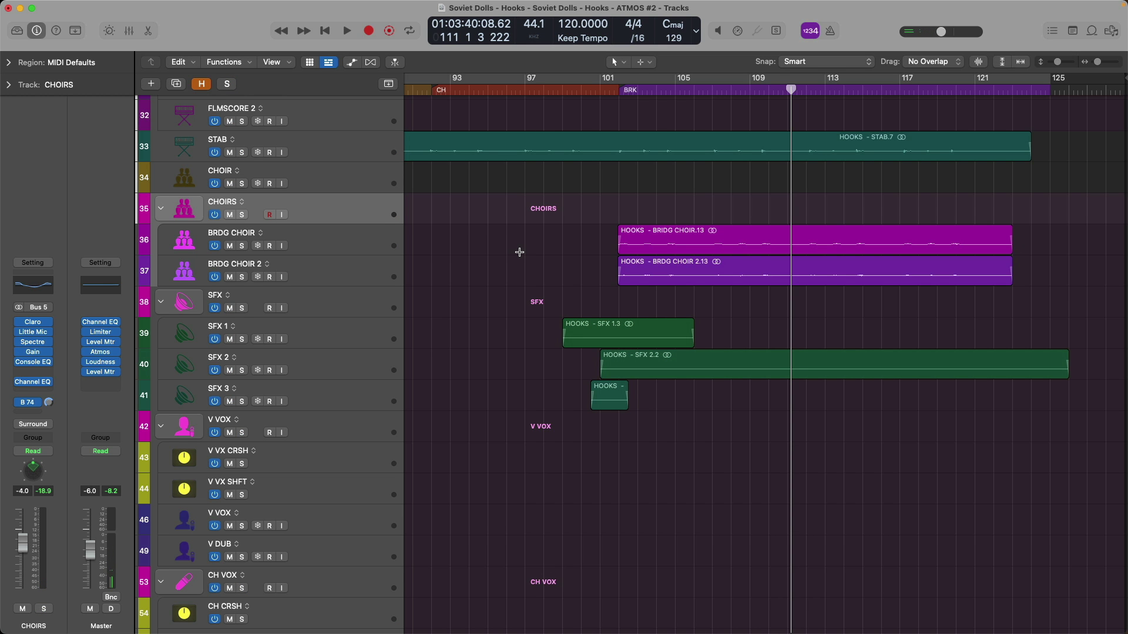
- Open the Mixer at the reverb aux strips and start playback from the break
key(x)
scroll(564, 279, right, 5)
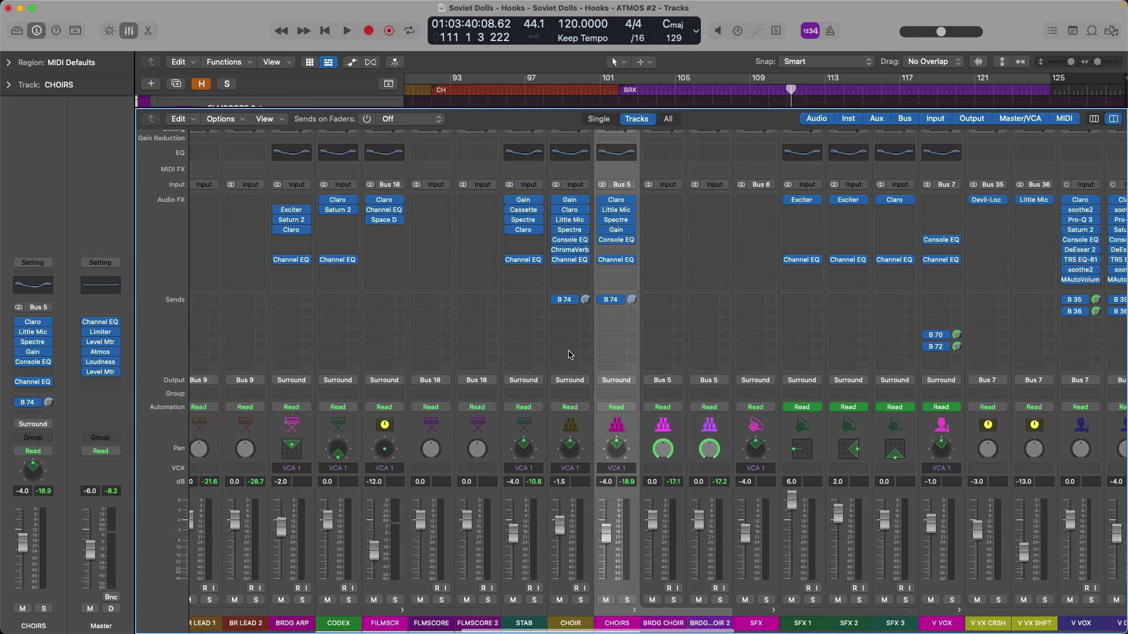
scroll(569, 355, right, 15)
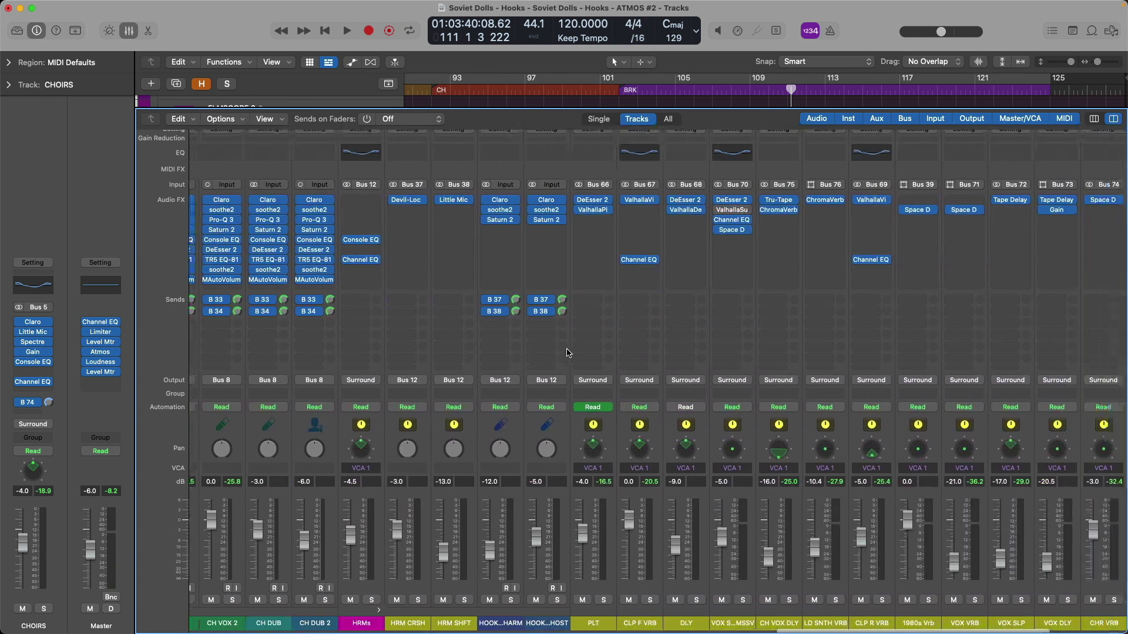
scroll(569, 353, right, 1)
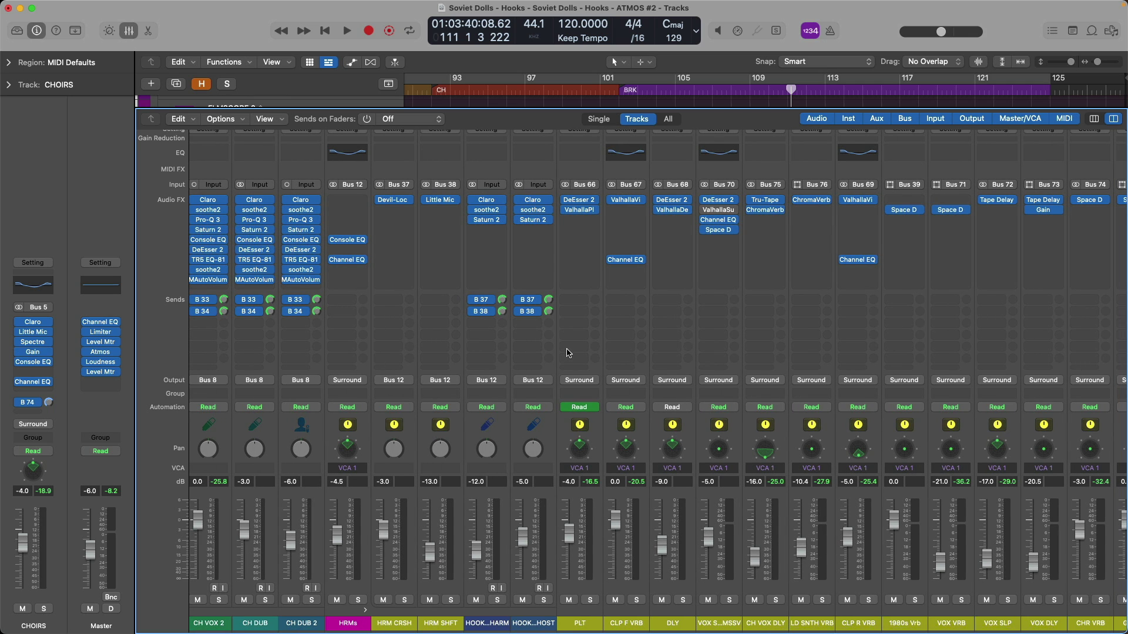
scroll(569, 353, right, 10)
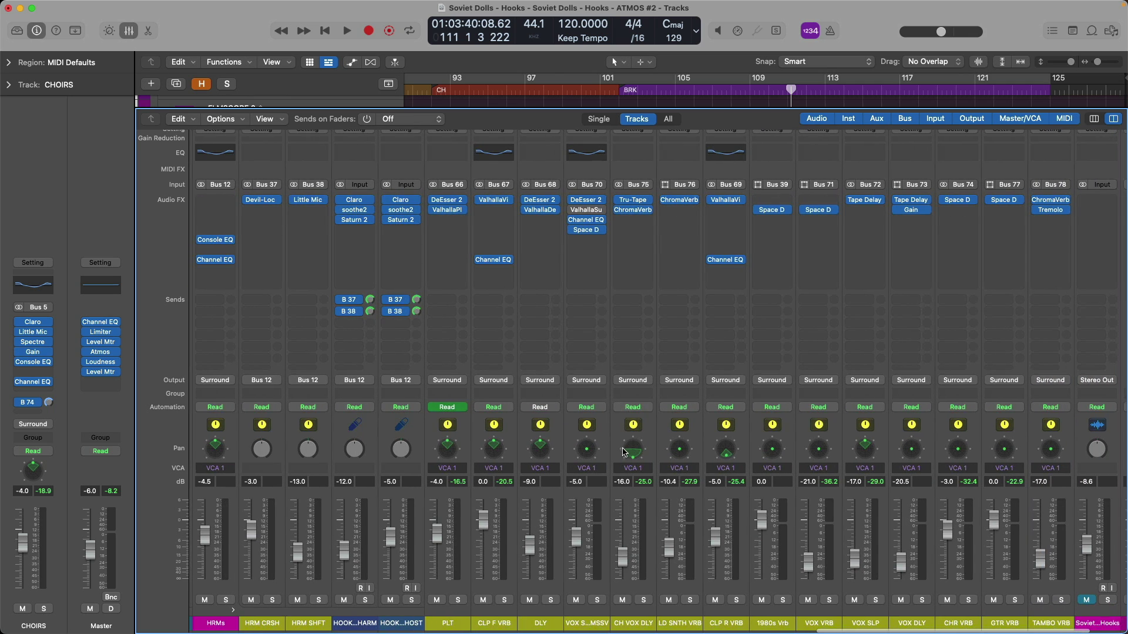
key(space)
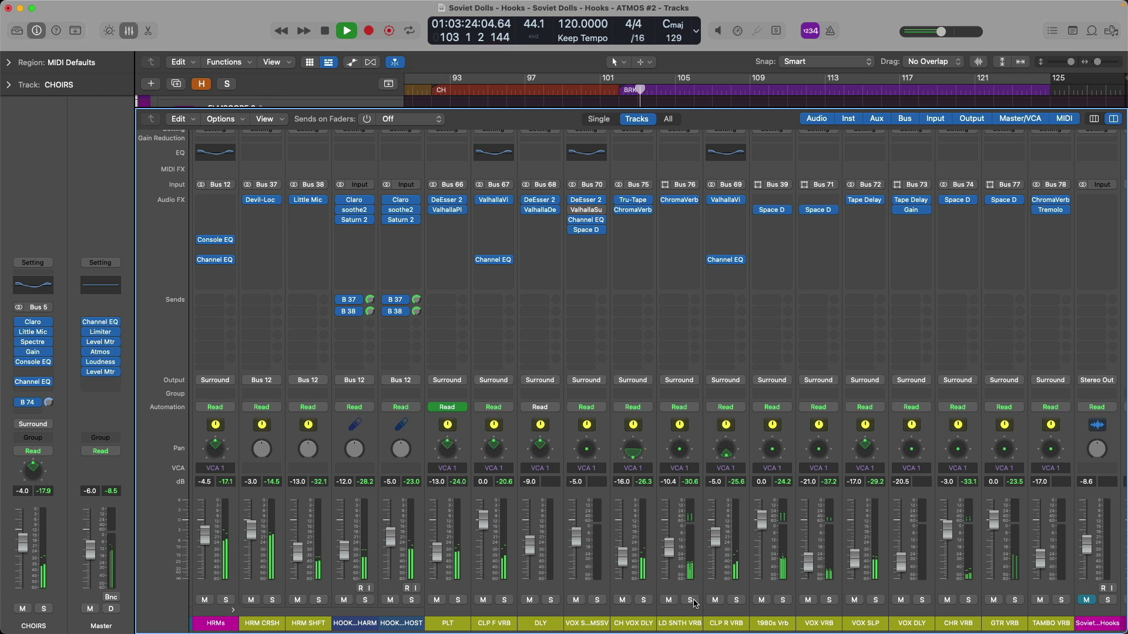
- Audition the LD SNTH, CLP R, 1980s, CHR, GTR and TAMBO reverb returns soloed
drag(690, 599, 876, 600)
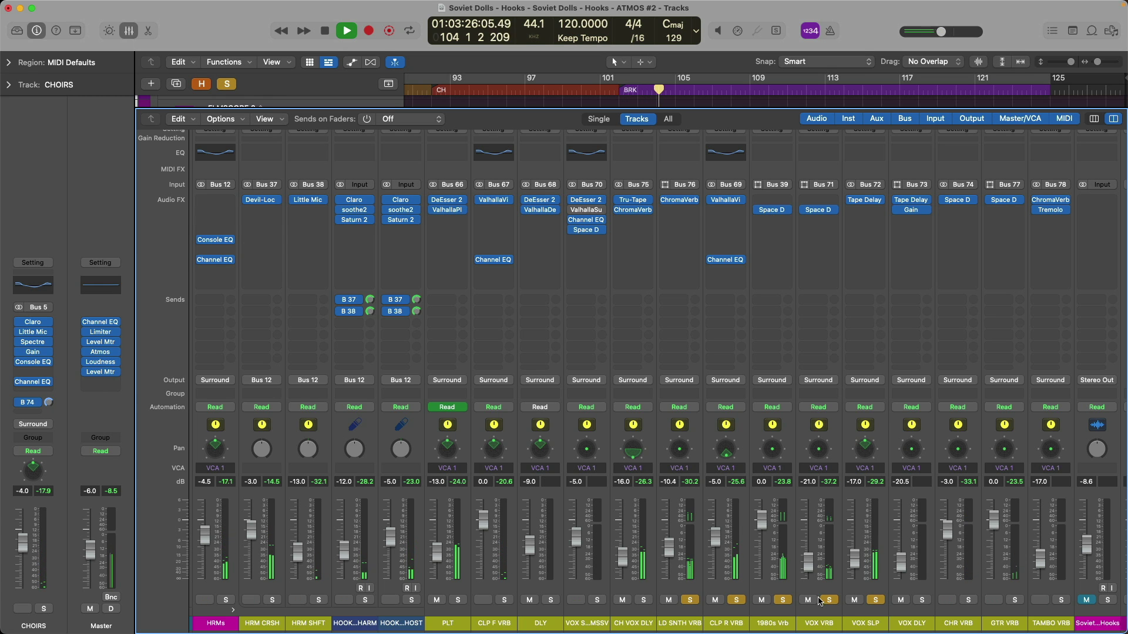
click(831, 600)
scroll(799, 596, right, 2)
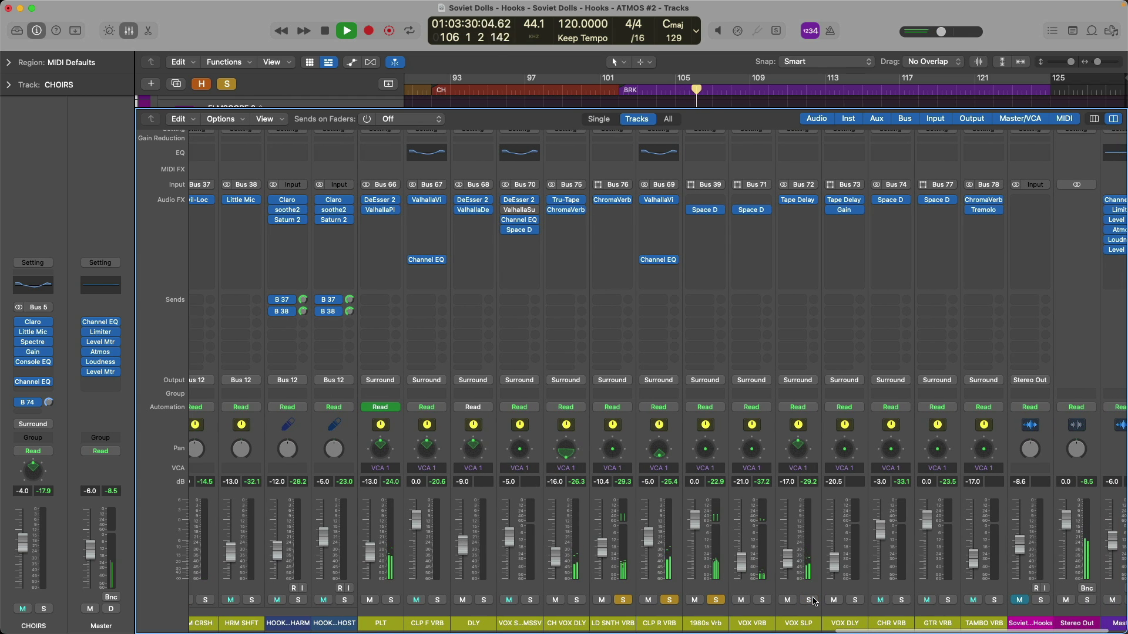
click(901, 599)
click(948, 600)
click(994, 599)
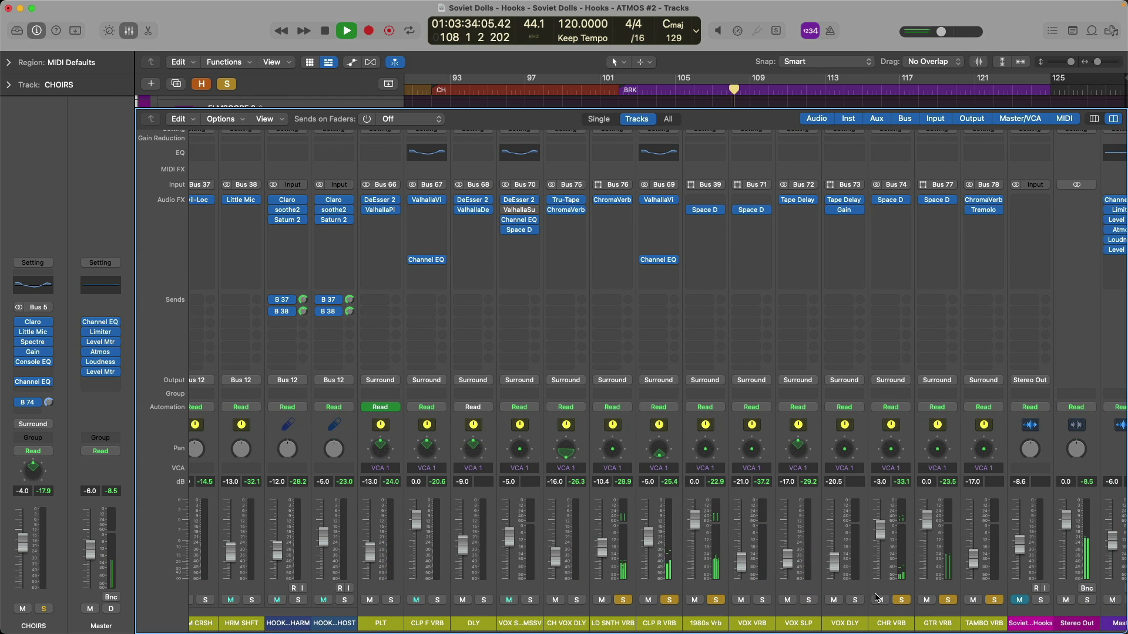
- Stop playback and unsolo CLP F, 1980s, CHR, GTR and TAMBO reverb returns
scroll(876, 597, right, 3)
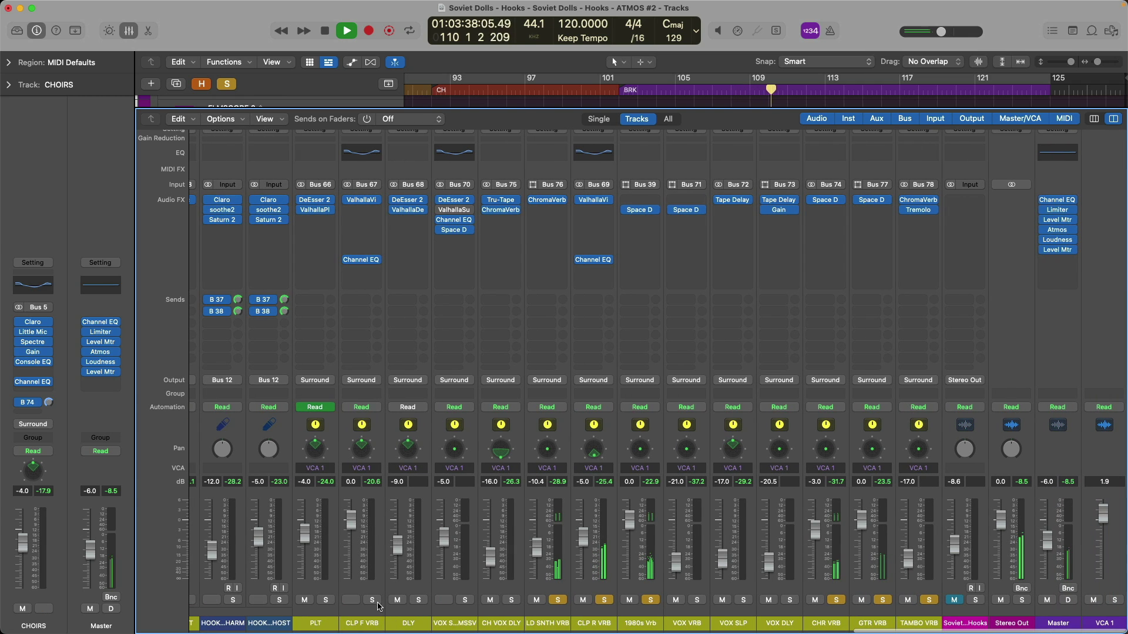
click(374, 601)
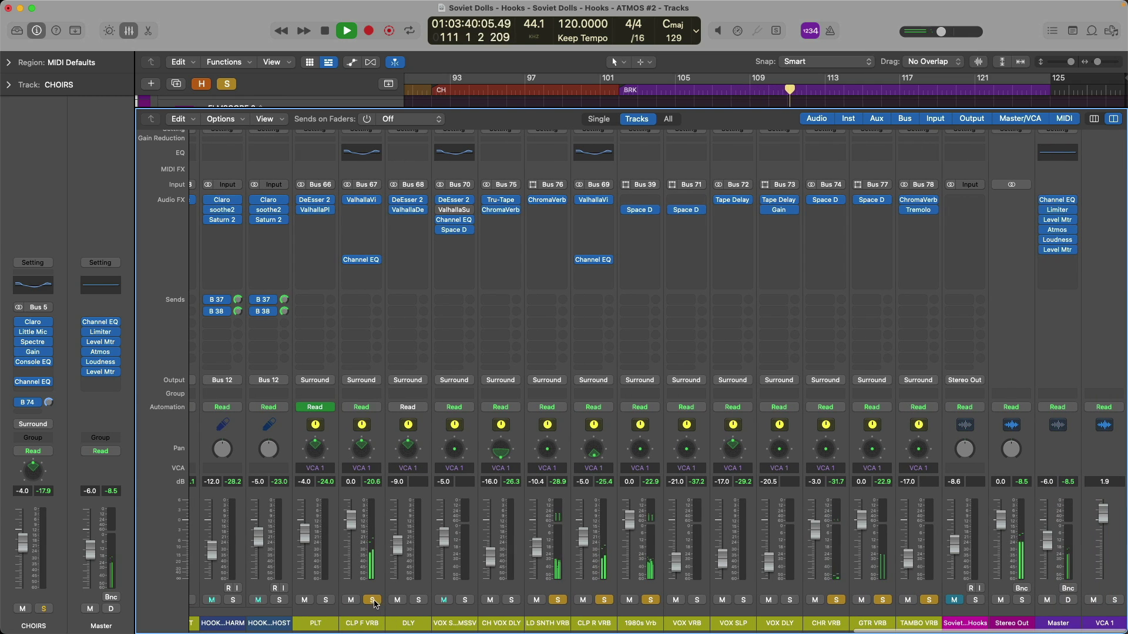
click(373, 601)
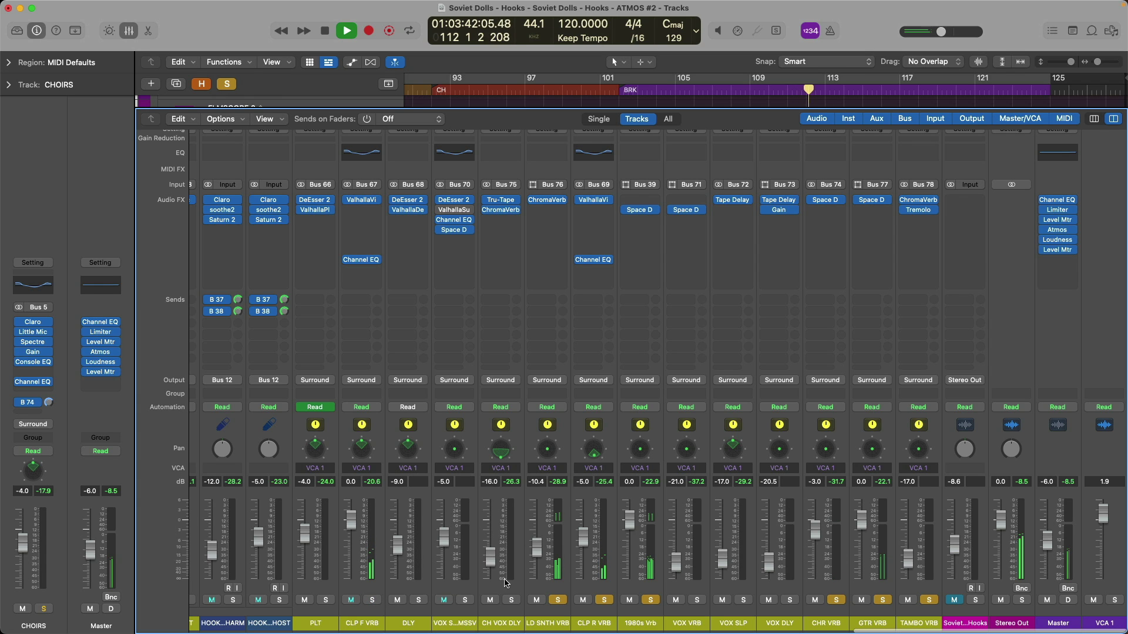
key(space)
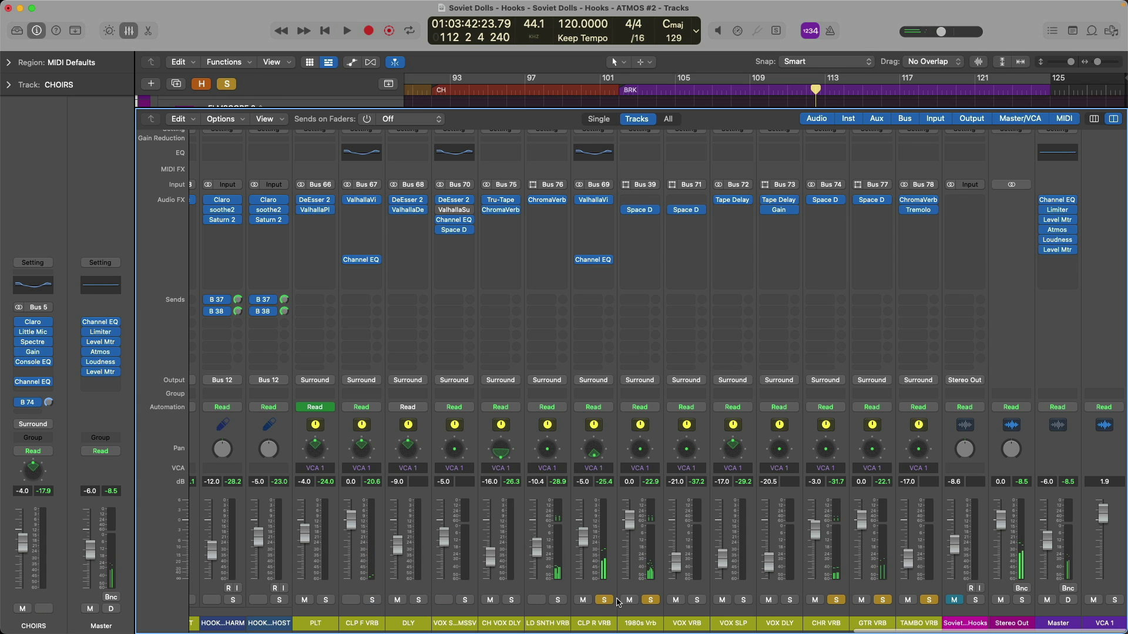
click(650, 600)
click(836, 600)
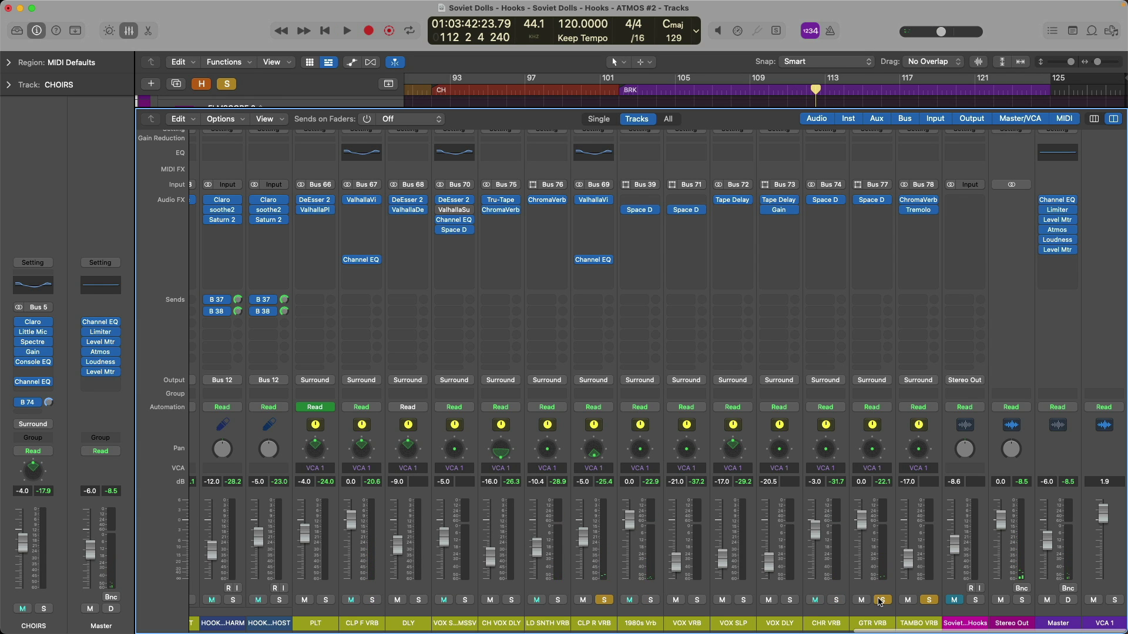
click(882, 600)
click(928, 599)
double_click(588, 450)
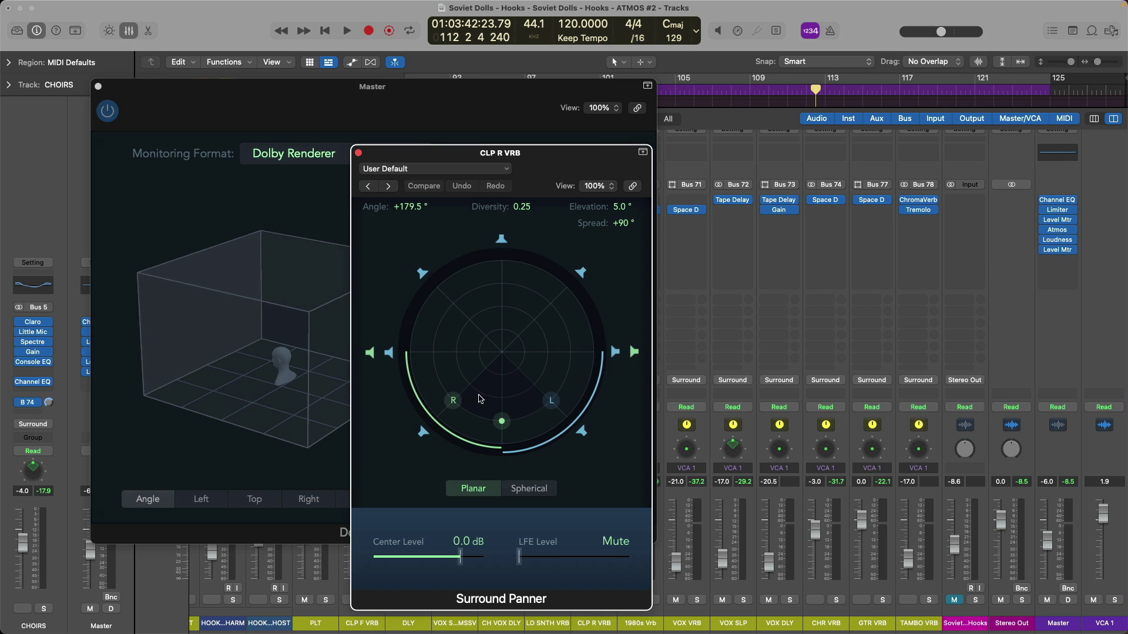
key(space)
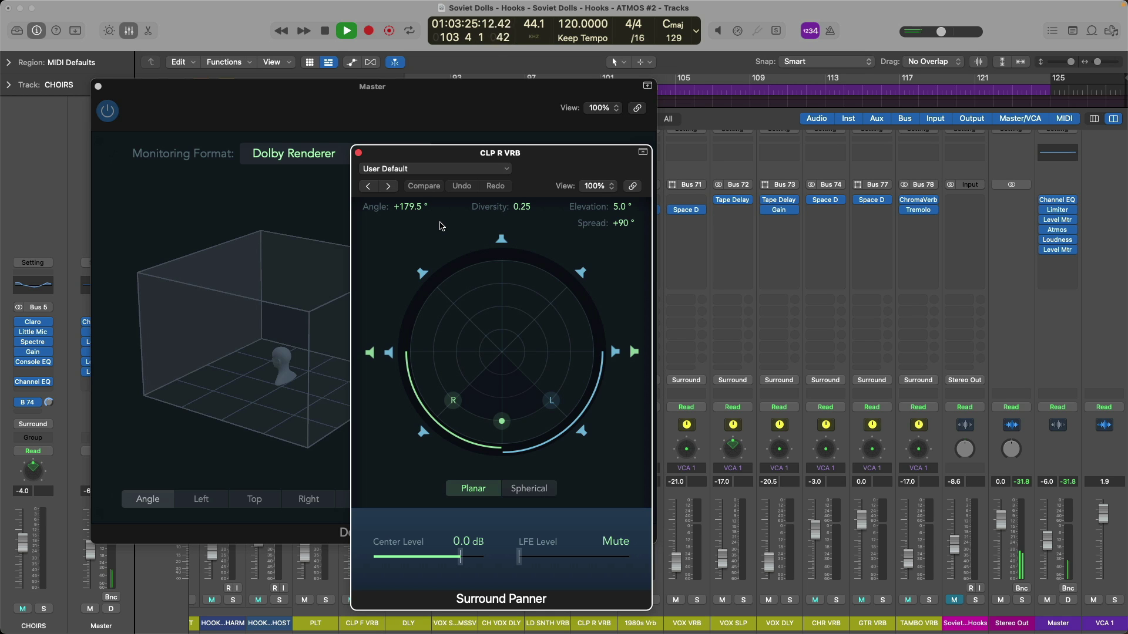
key(v)
key(space)
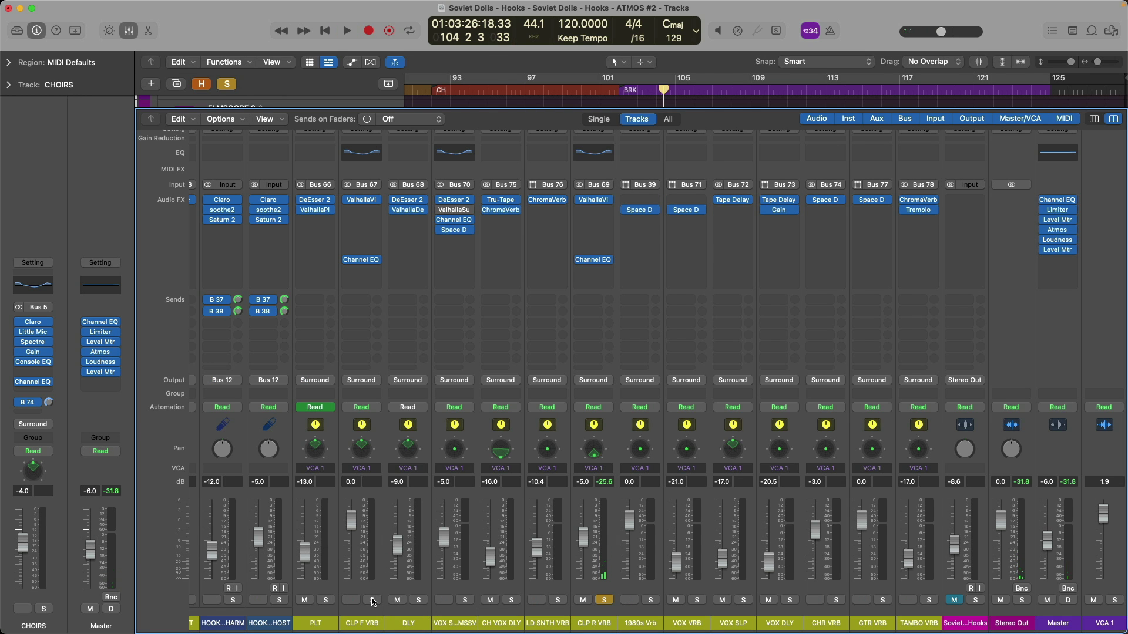
click(373, 600)
key(space)
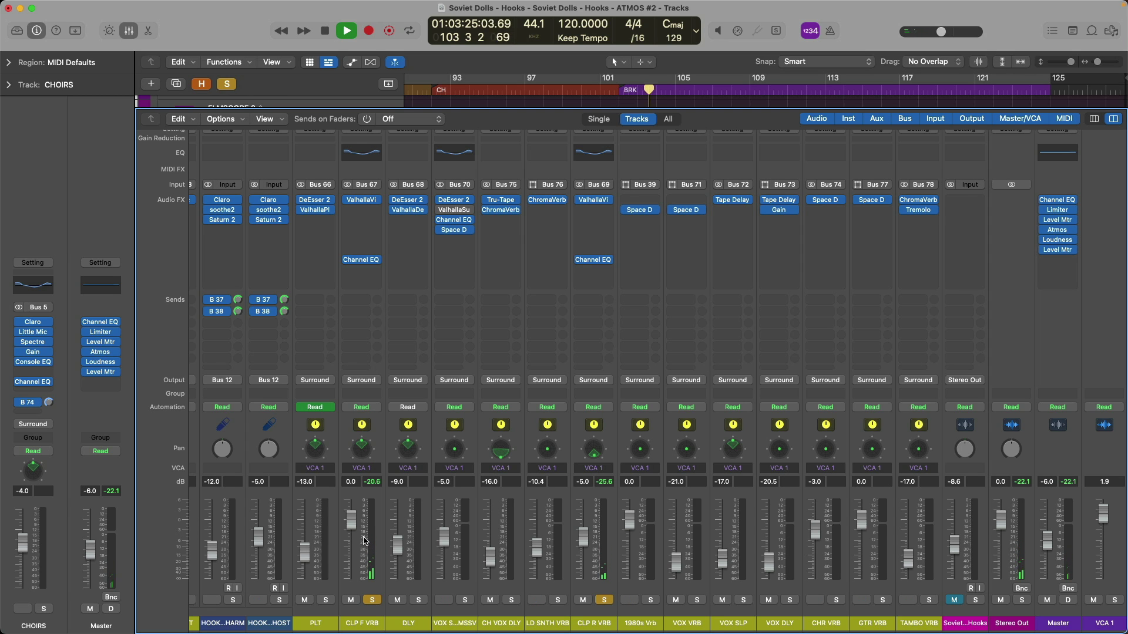
key(space)
click(605, 600)
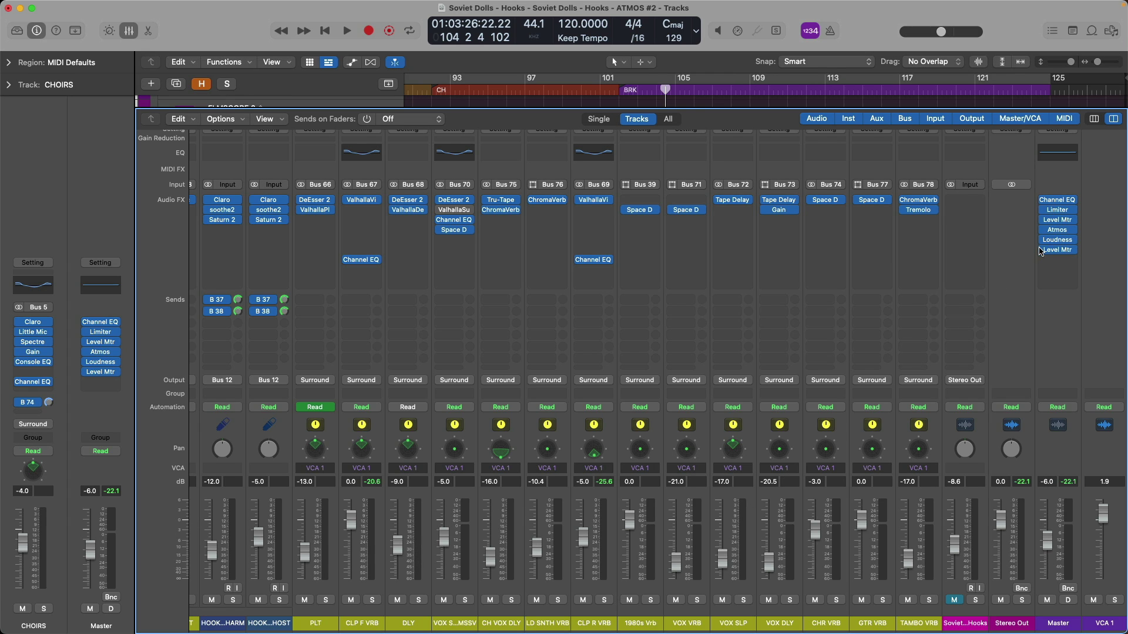
- Review the Master's Dolby Atmos plug-in (Dolby Renderer, 16 of 118 object channels) and close it
click(1059, 233)
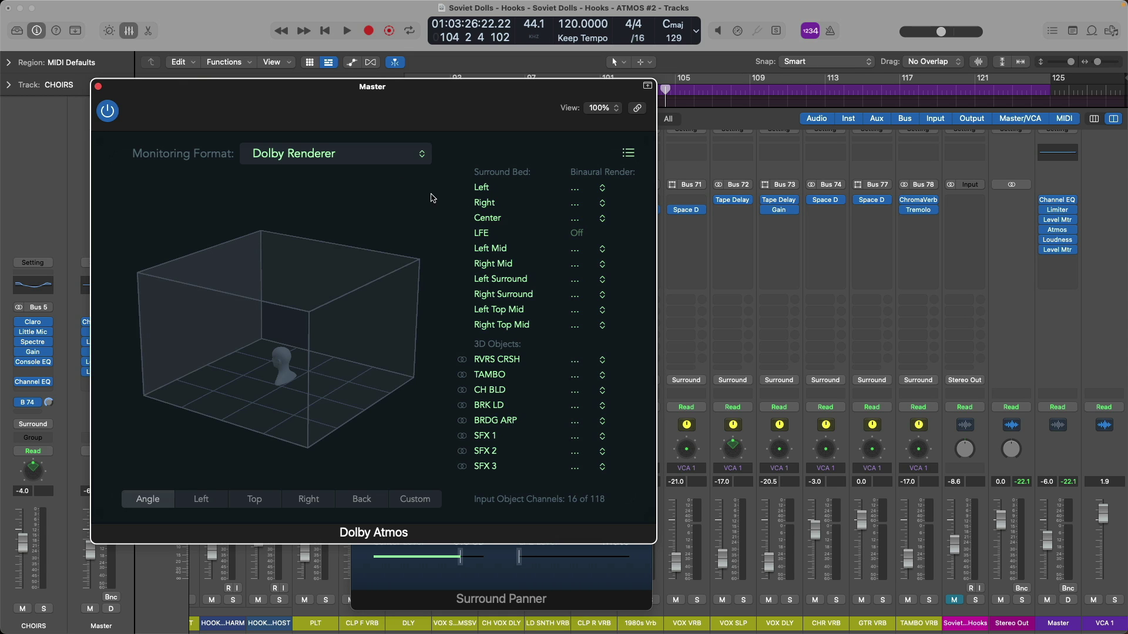
click(99, 86)
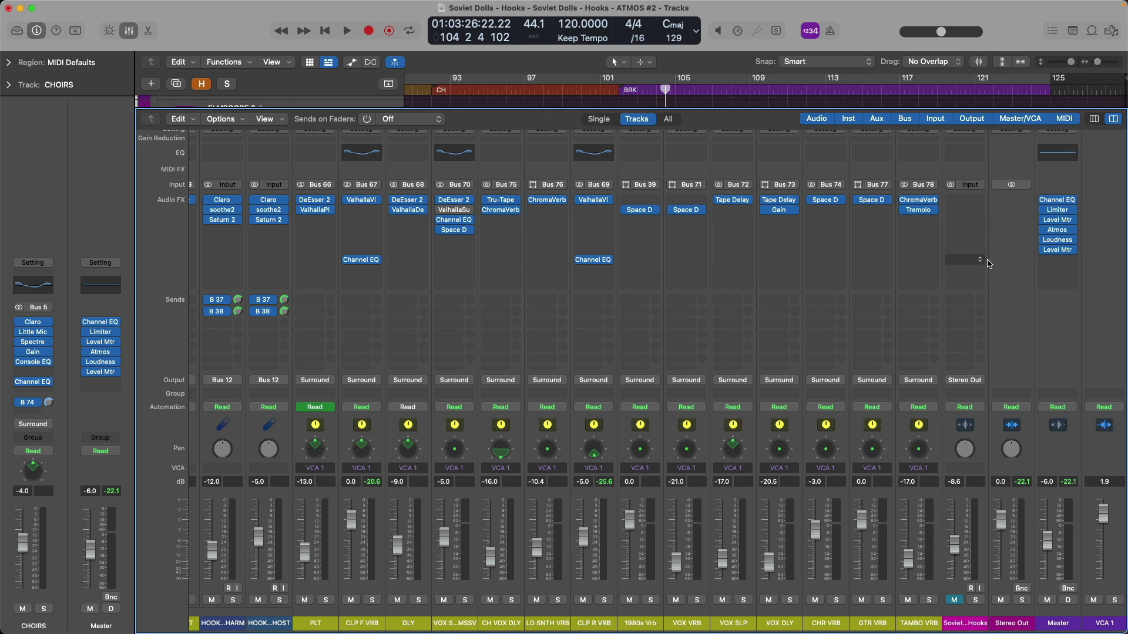
- Replace the Master Channel EQ with a Multi Mono Linear Phase EQ
click(1058, 201)
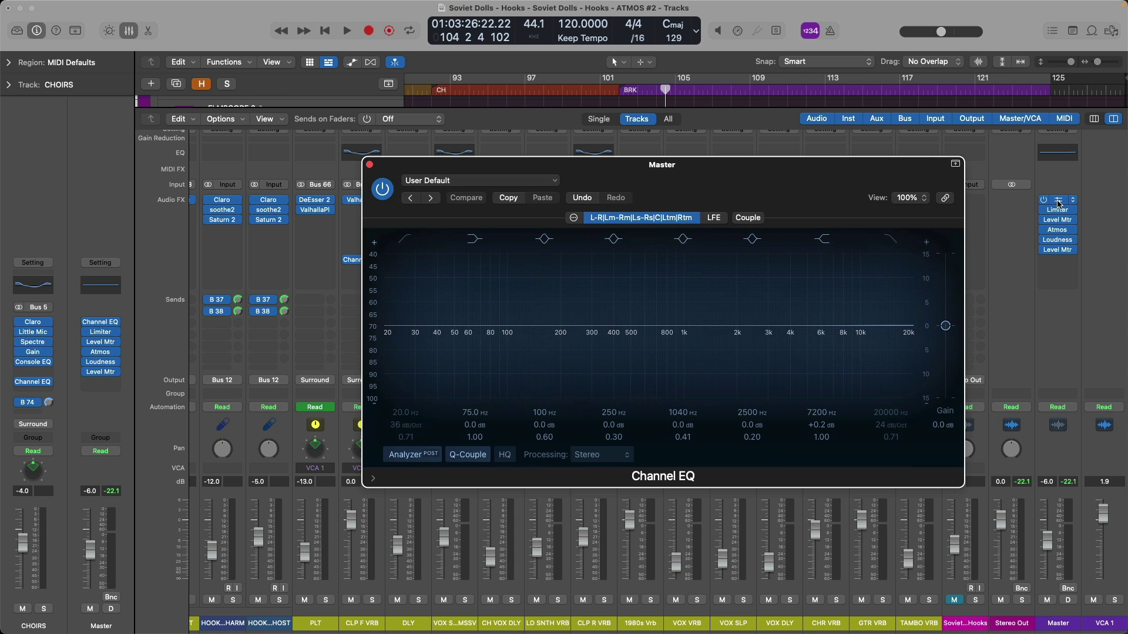
click(1072, 202)
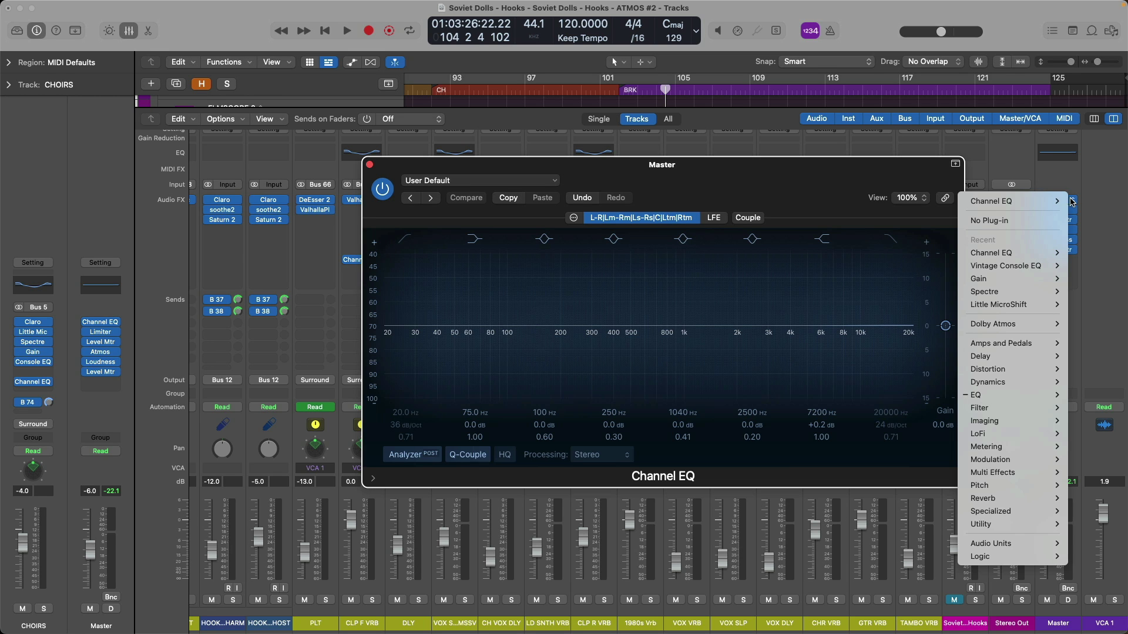
mouse_move(1061, 201)
mouse_move(998, 395)
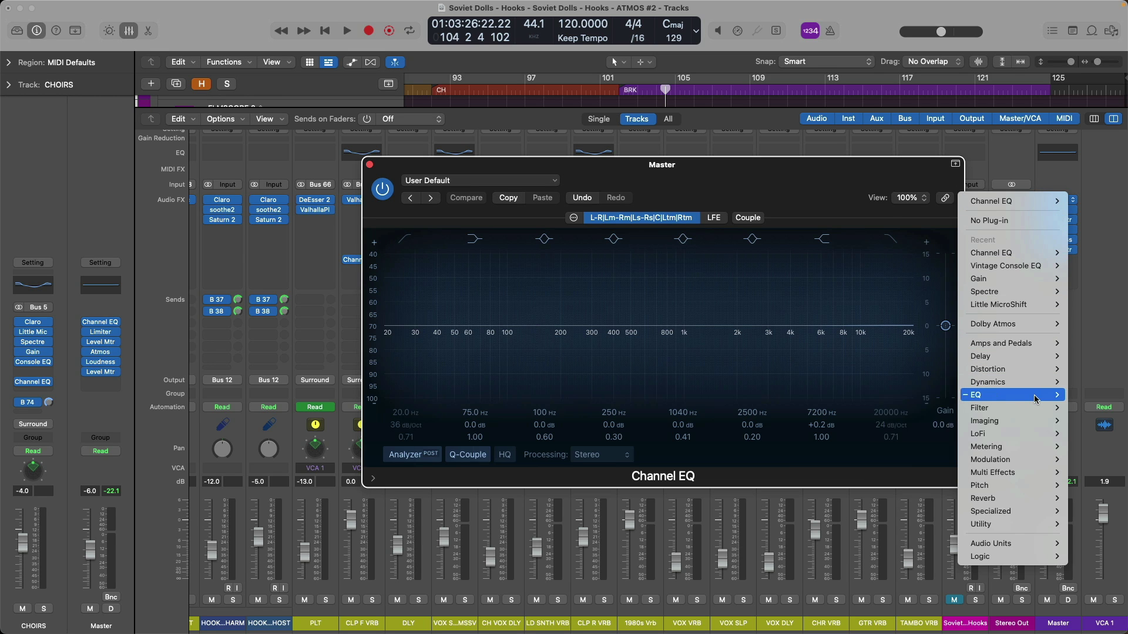
mouse_move(931, 400)
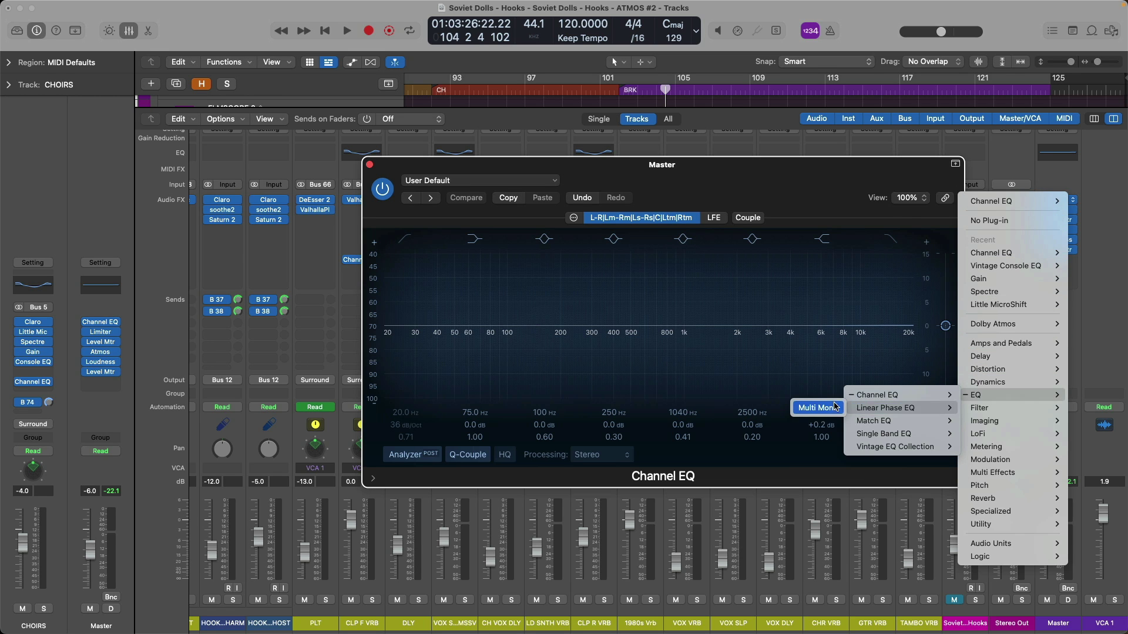
click(840, 407)
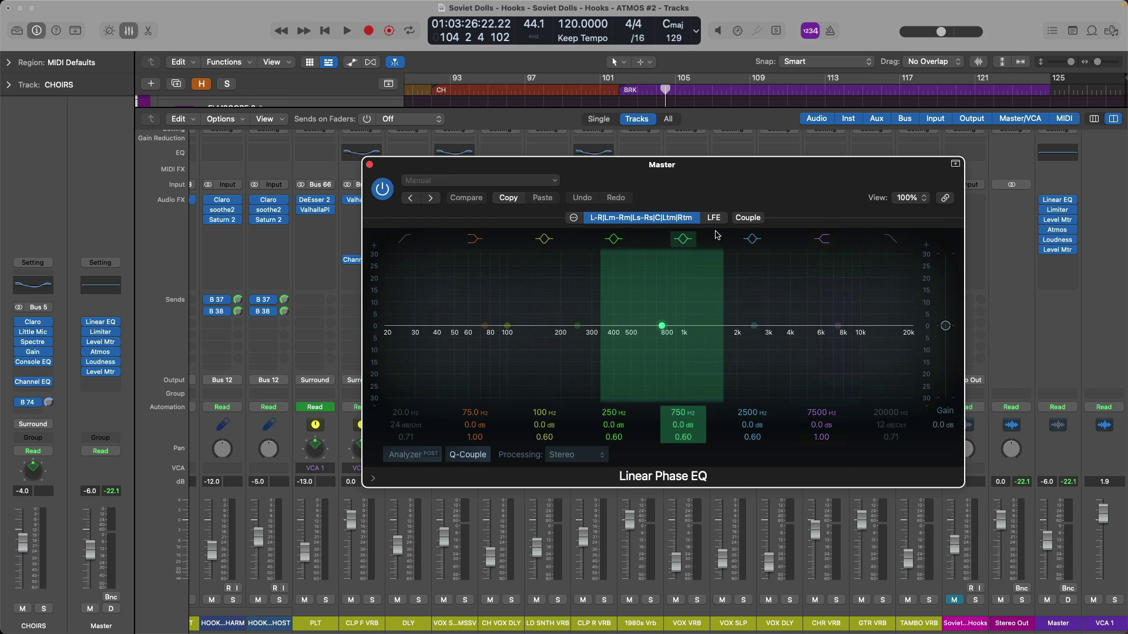
- On the LFE channel, enable the low-cut and high-cut filters and lower the high cut
click(716, 221)
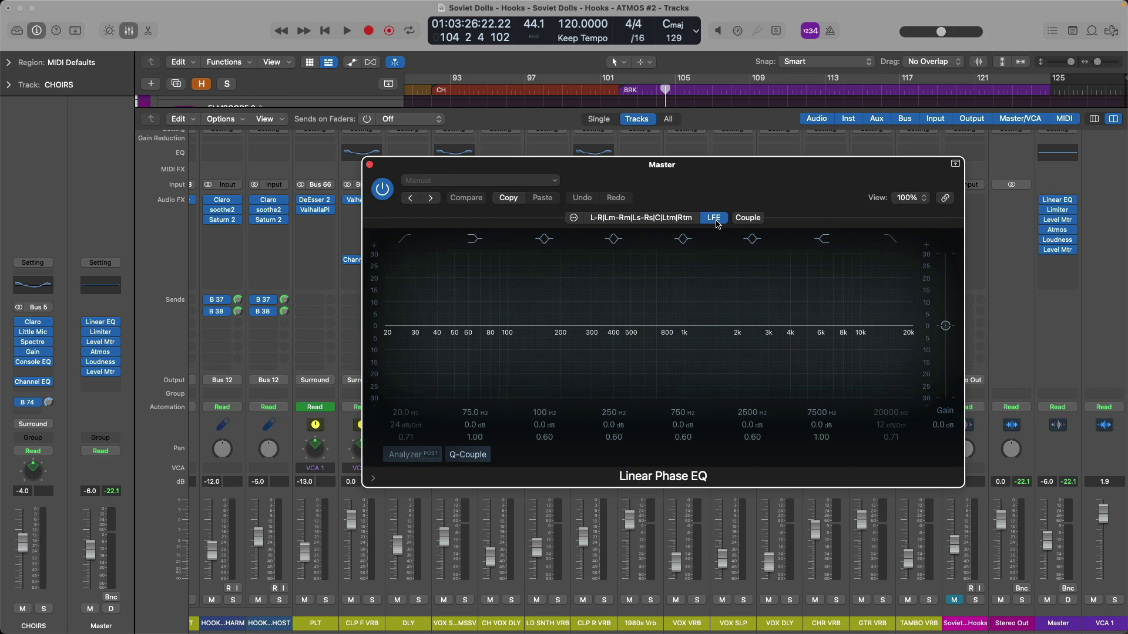
click(409, 241)
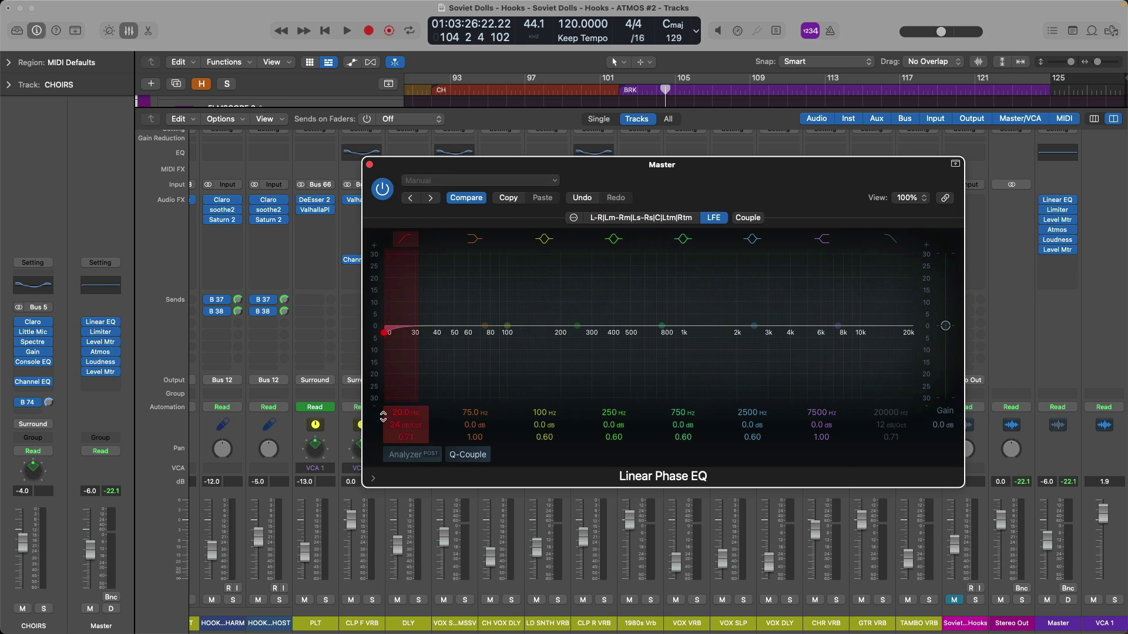
click(890, 238)
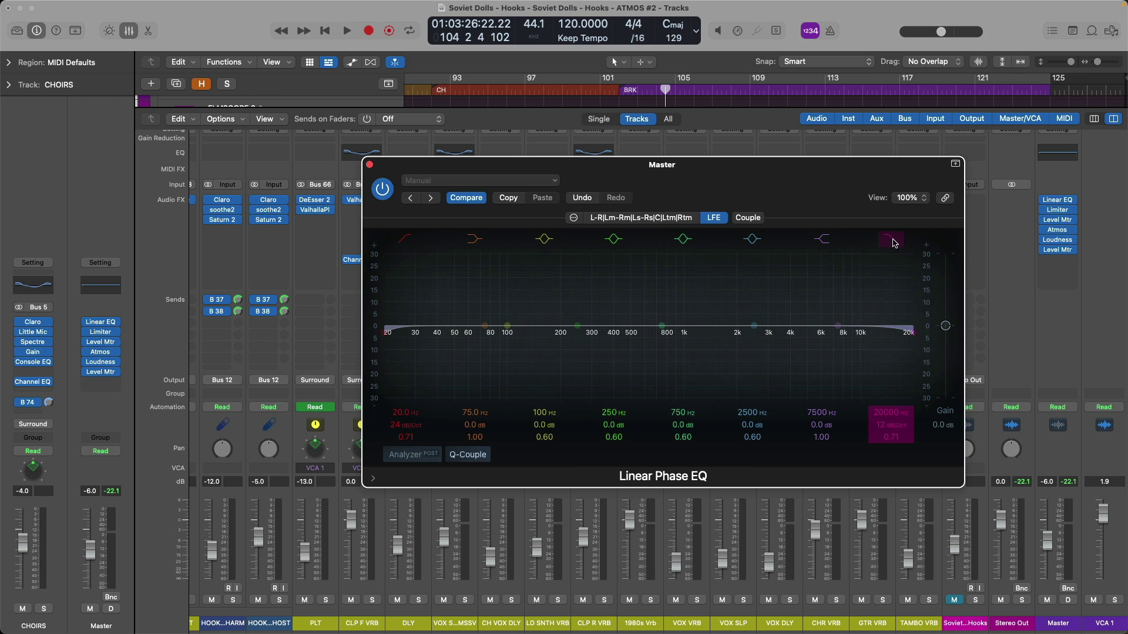
drag(888, 411, 888, 500)
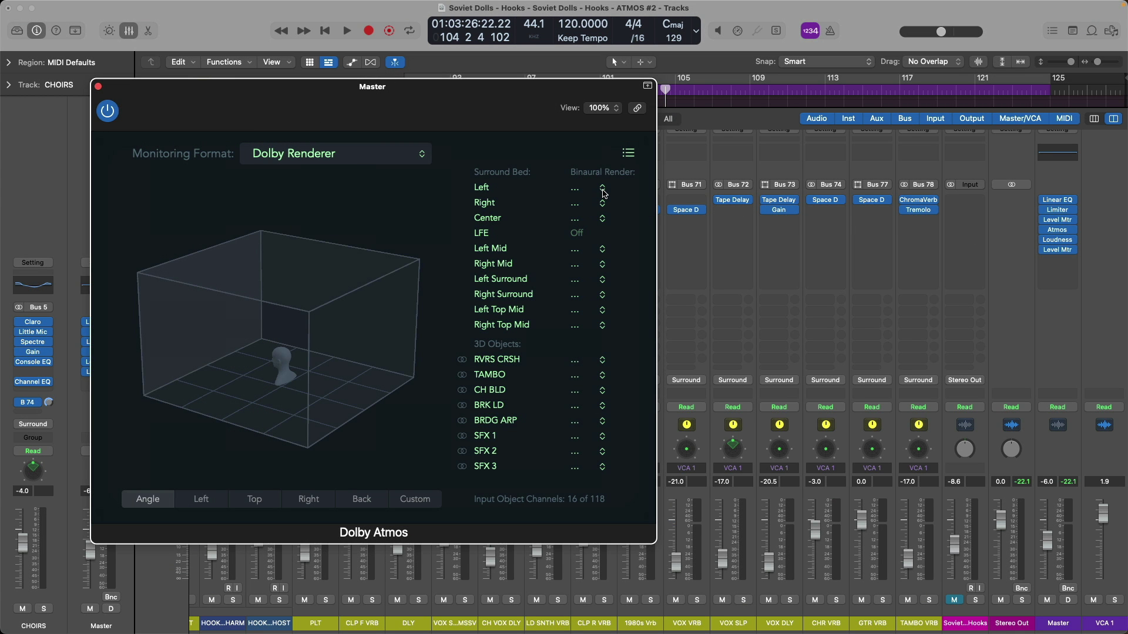
- Close the Atmos window and mixer, then zoom in on bars 100–127, tracks 5–13
click(603, 190)
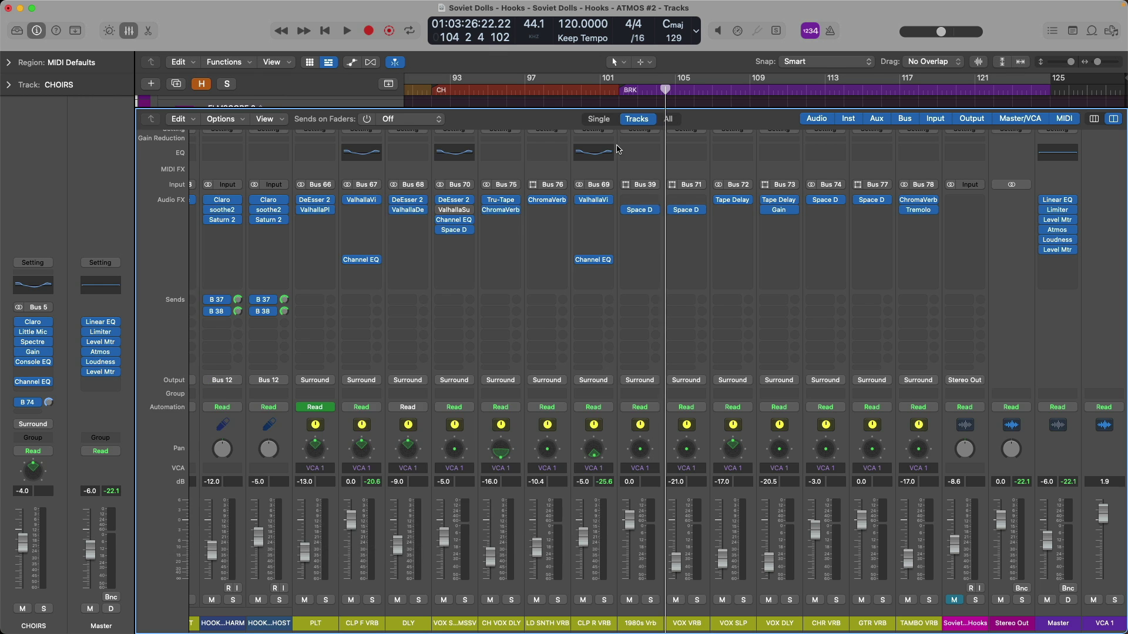
key(x)
ctrl+alt+click(724, 181)
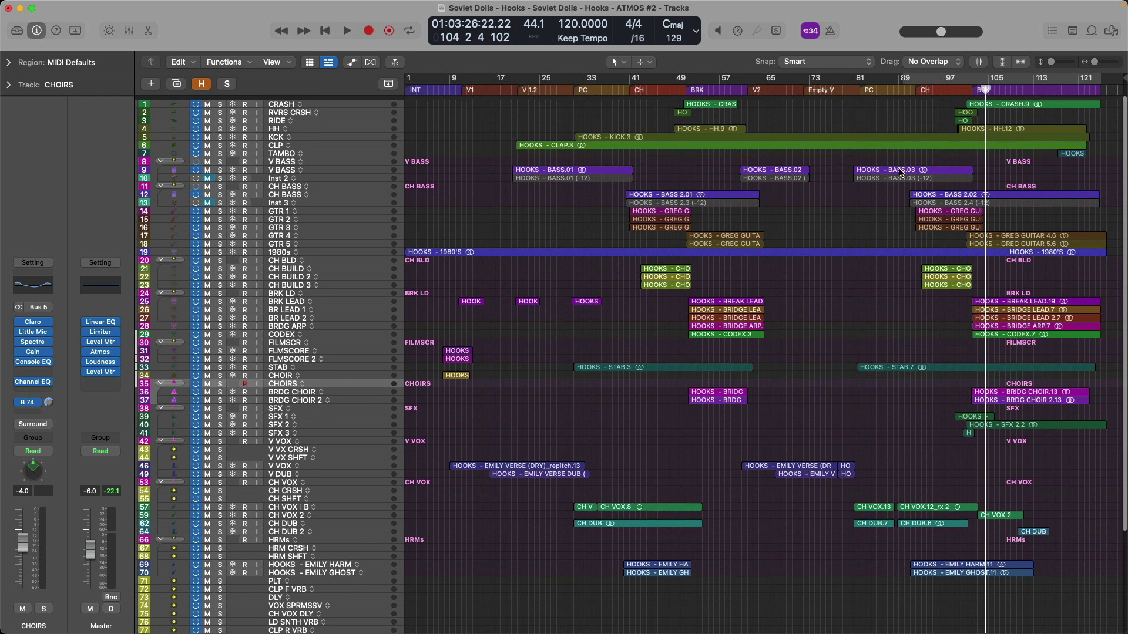
drag(962, 136, 1125, 199)
- Solo the TAMB.3 region from bar 117 and reopen the Master Dolby Atmos window
click(845, 95)
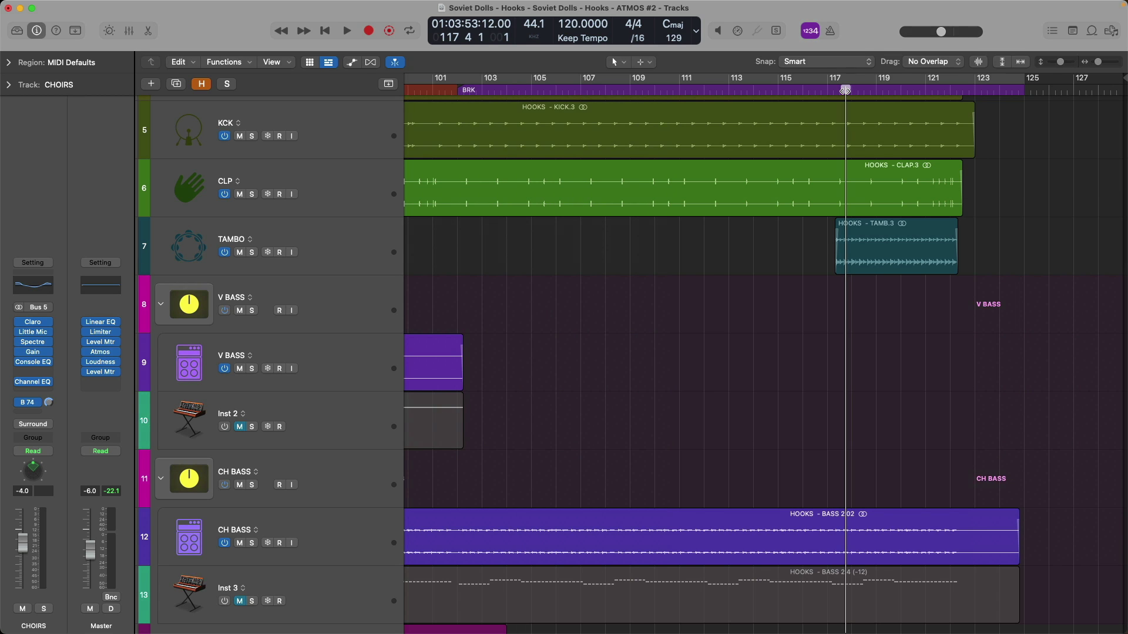
drag(827, 235, 864, 238)
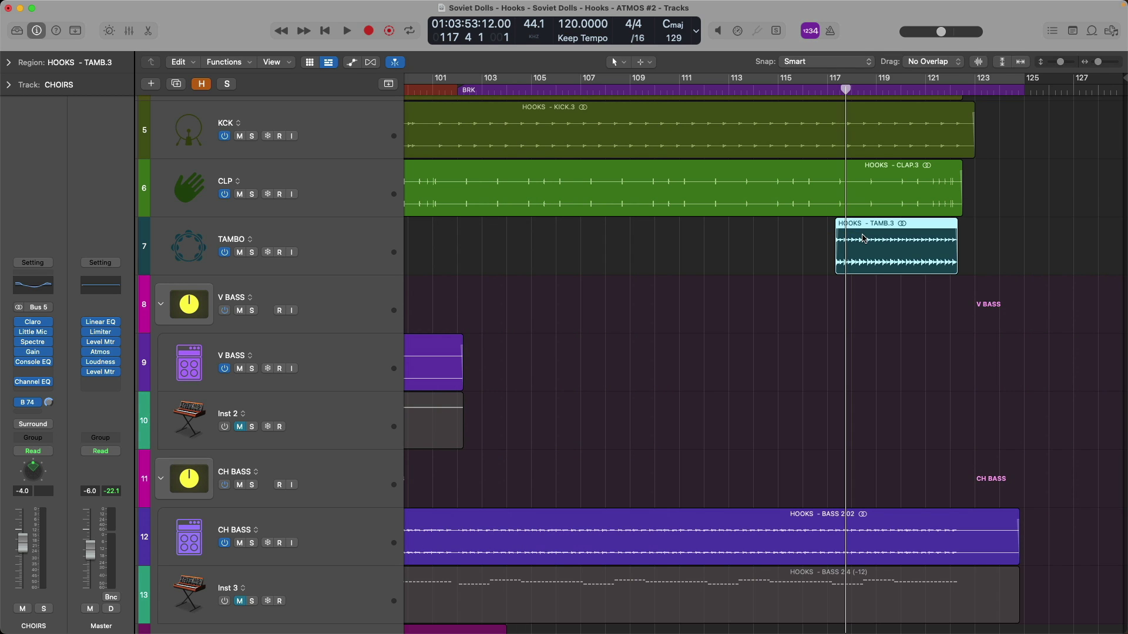
key(ctrl+s)
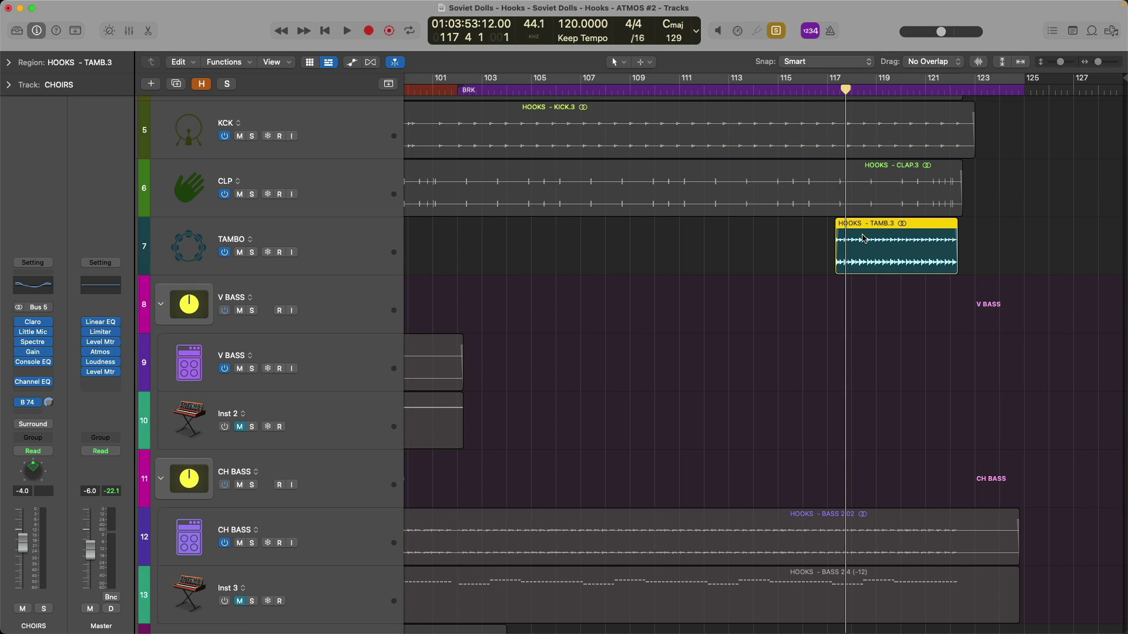
key(ctrl+shift+a)
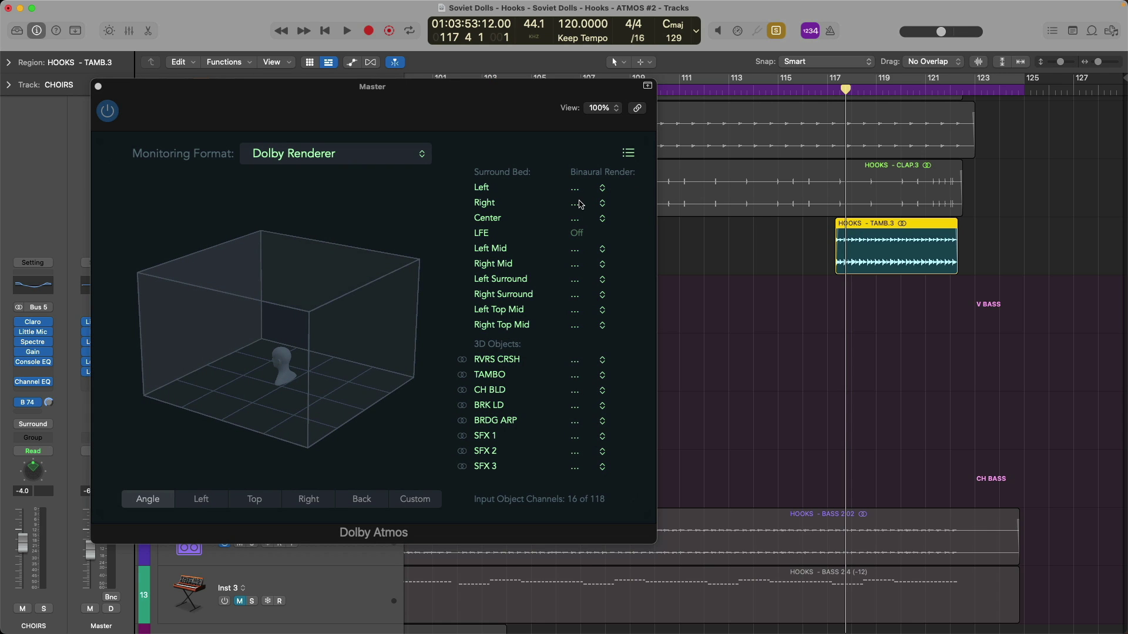
- Set TAMBO's binaural distance to Near and cycle-play bars 117–121
click(592, 377)
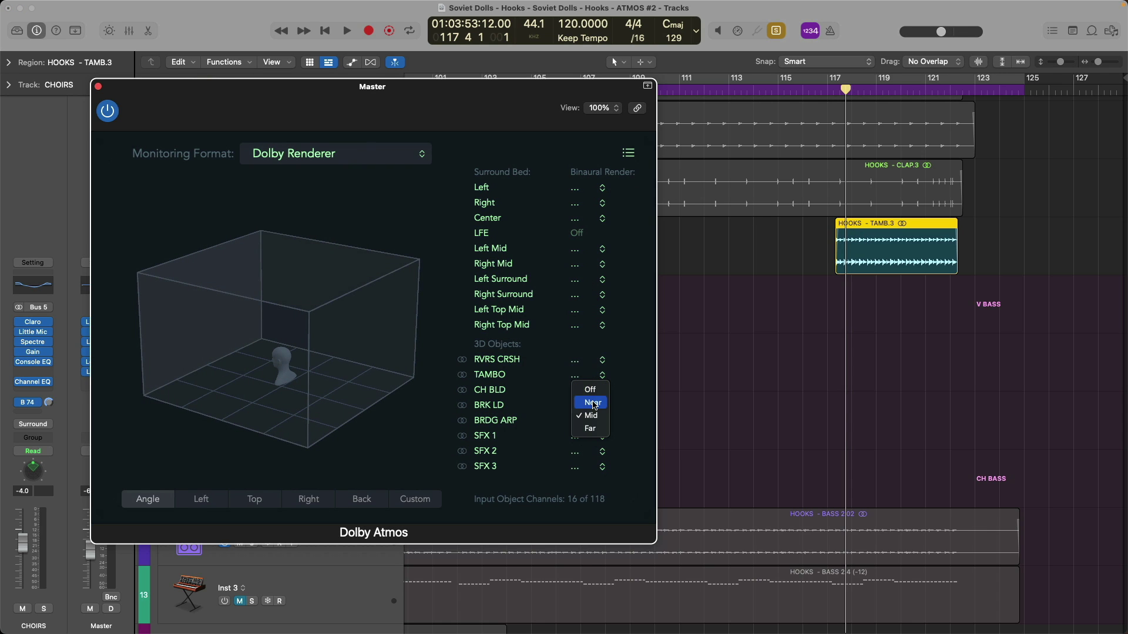
click(594, 404)
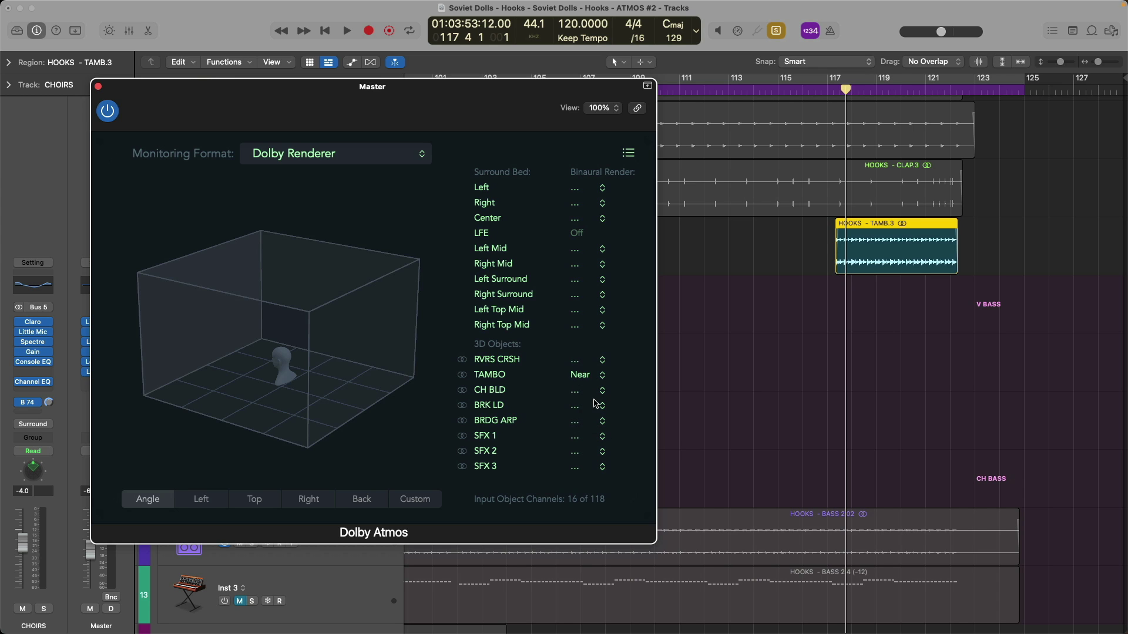
key(space)
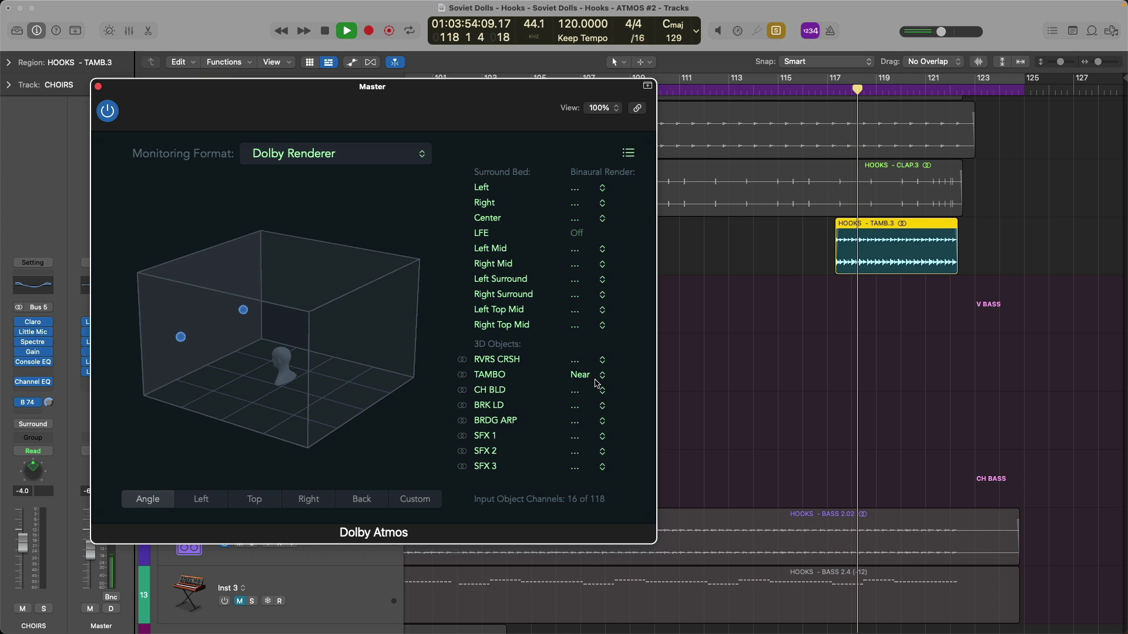
key(c)
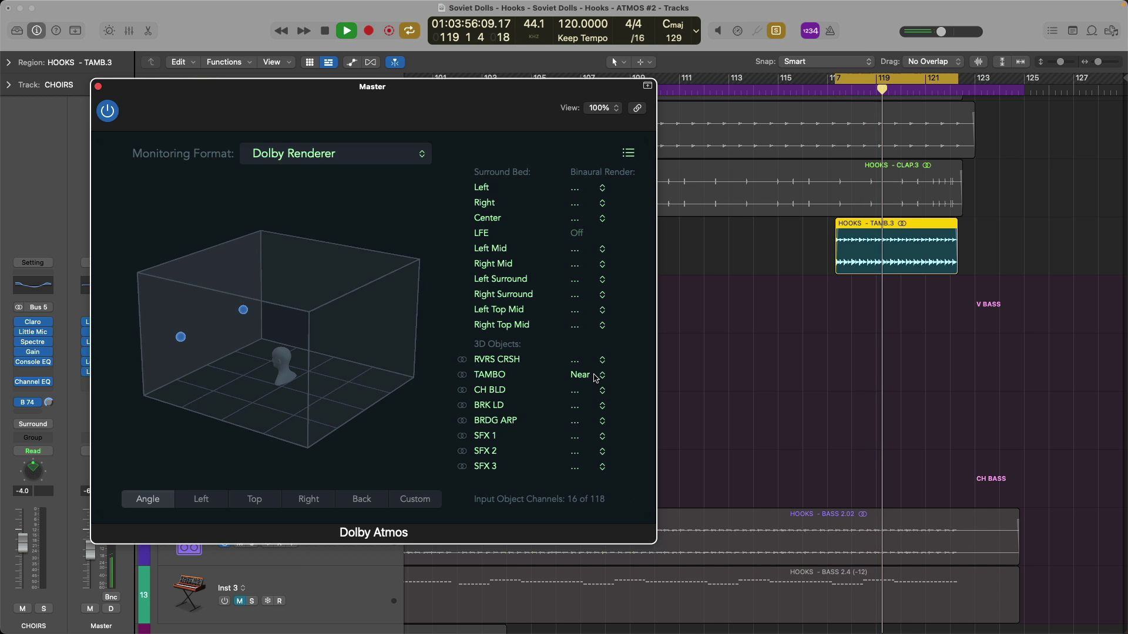
- Compare TAMBO at Far and Near, settle on Mid, and stop playback
click(596, 382)
click(595, 428)
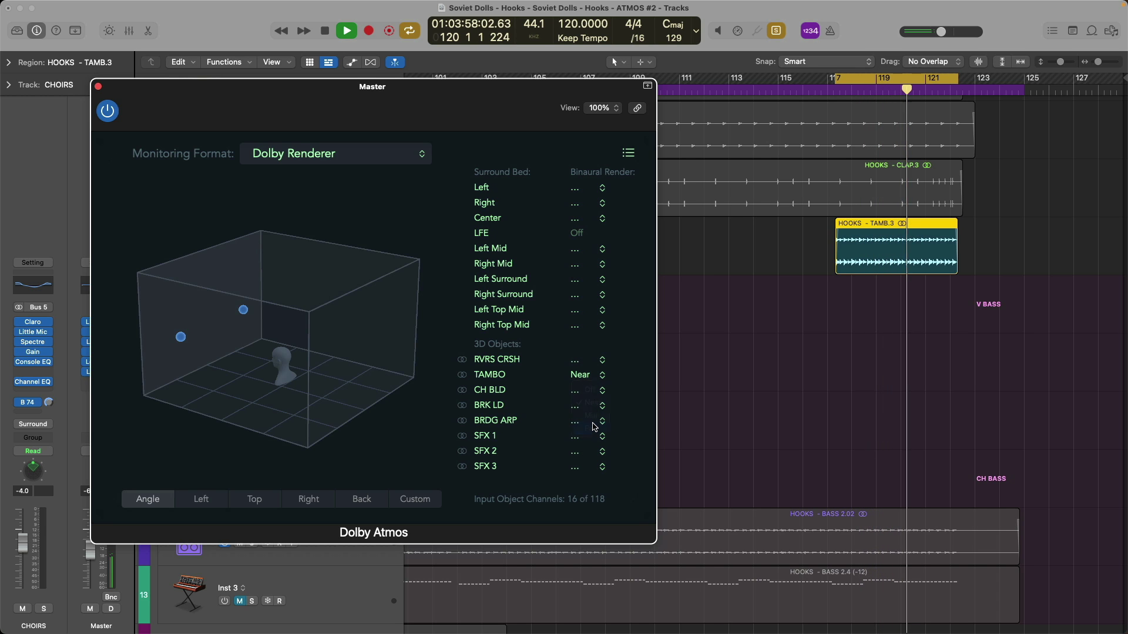
click(592, 377)
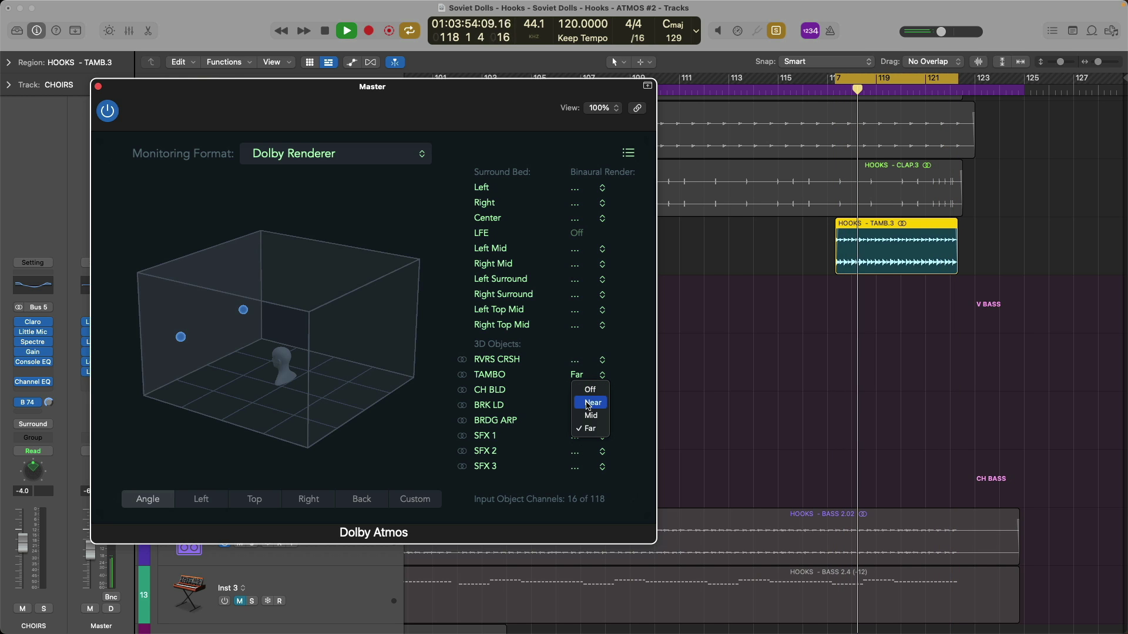
click(588, 404)
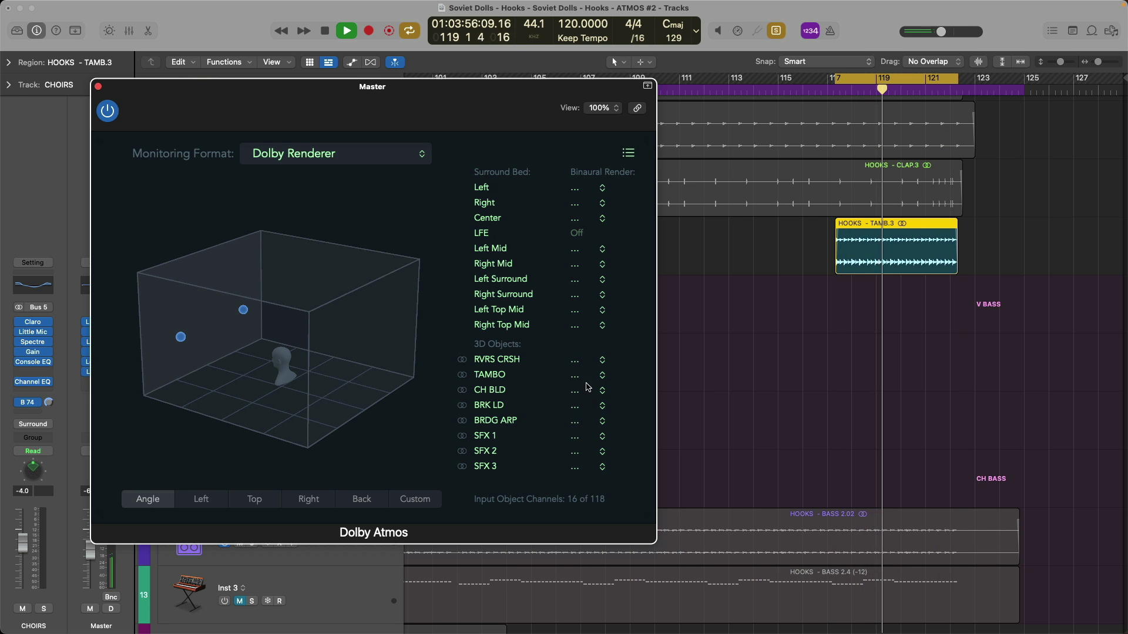
click(589, 379)
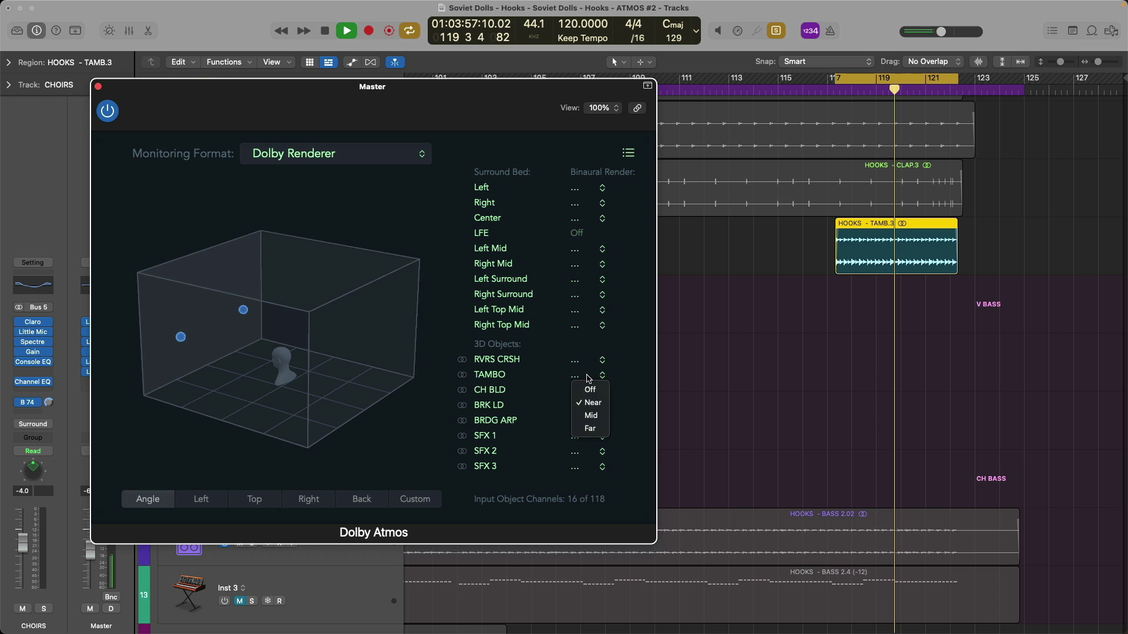
click(591, 415)
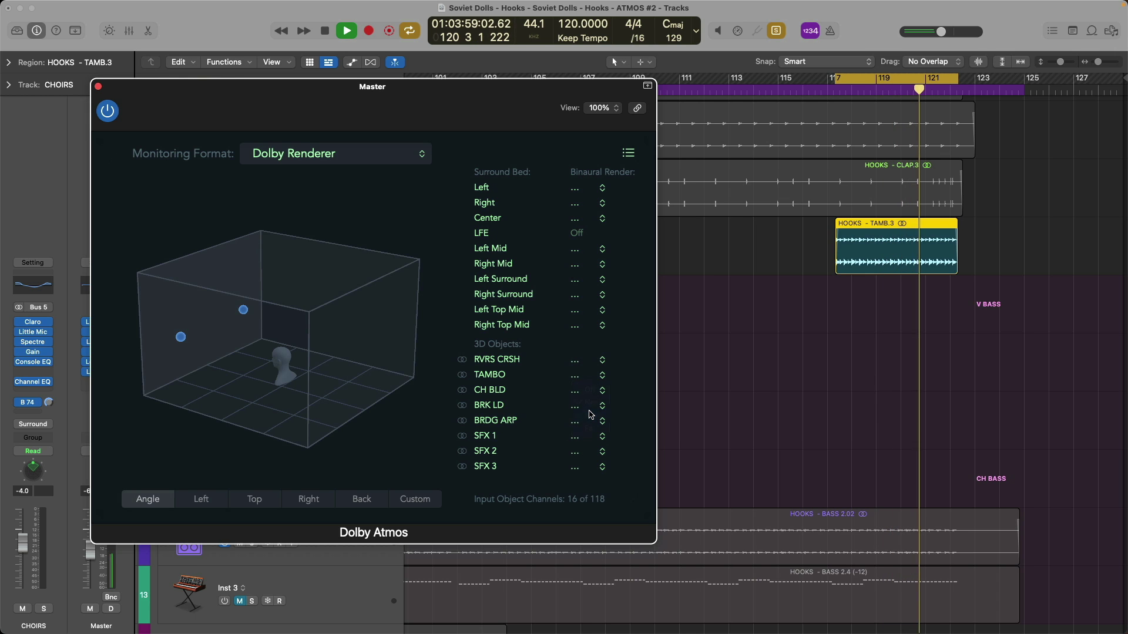
click(602, 375)
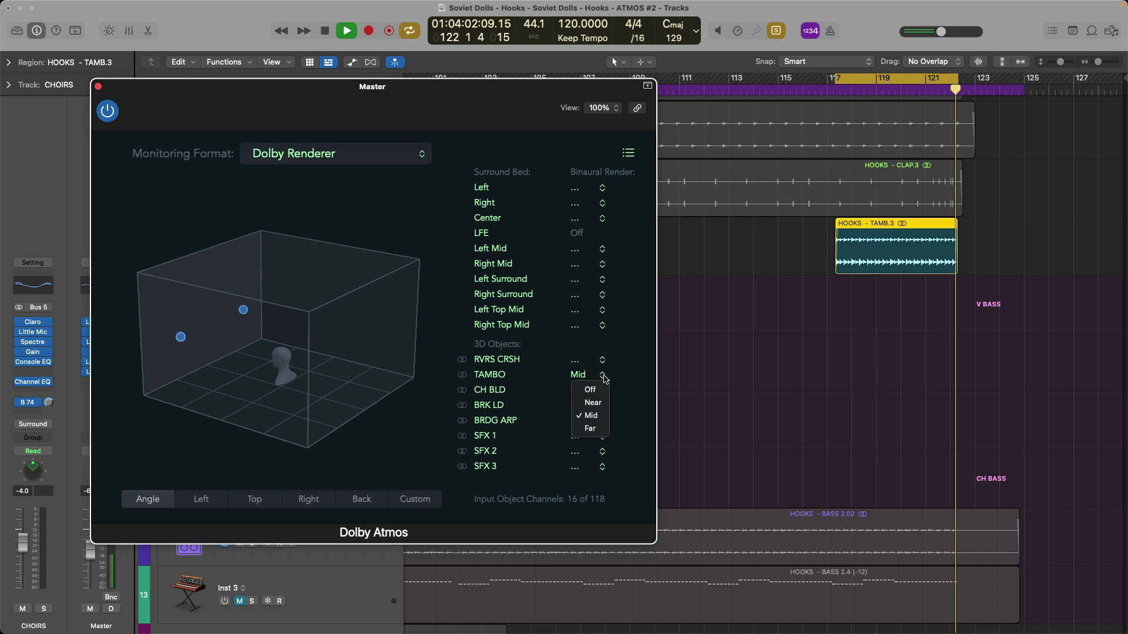
click(621, 374)
key(space)
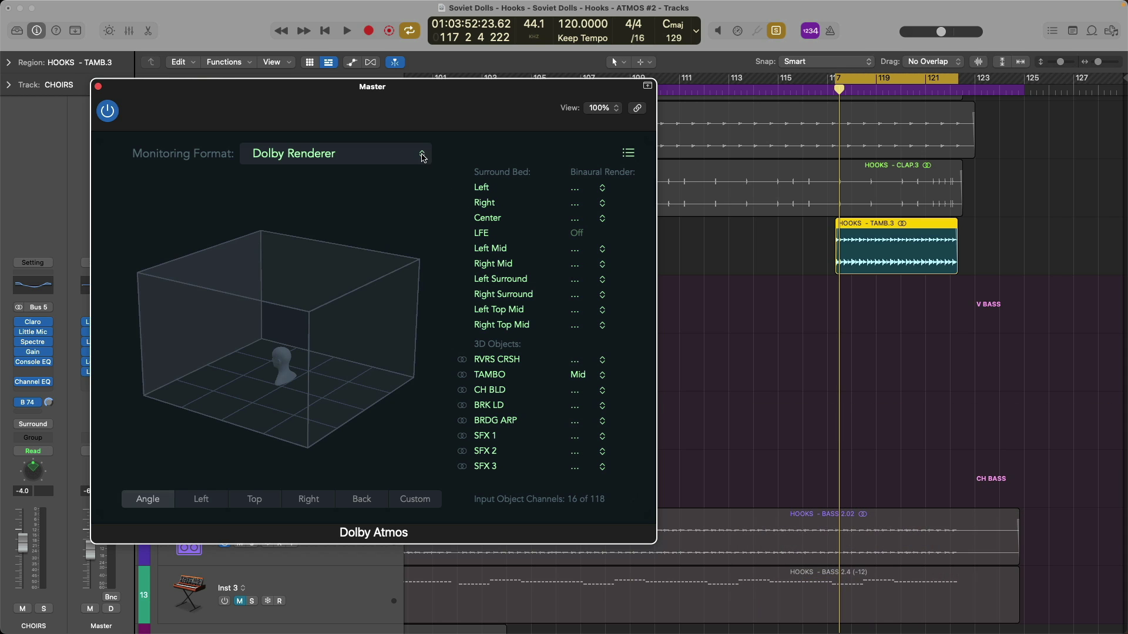
- Show the Dolby Atmos Monitoring Format list with Dolby Renderer selected
click(423, 155)
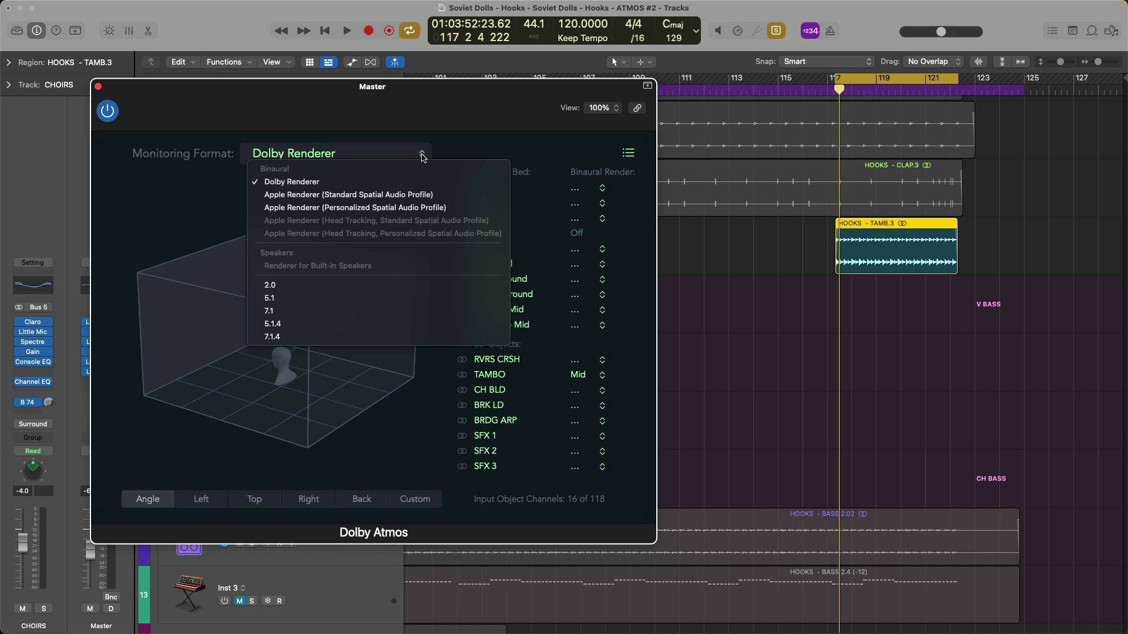